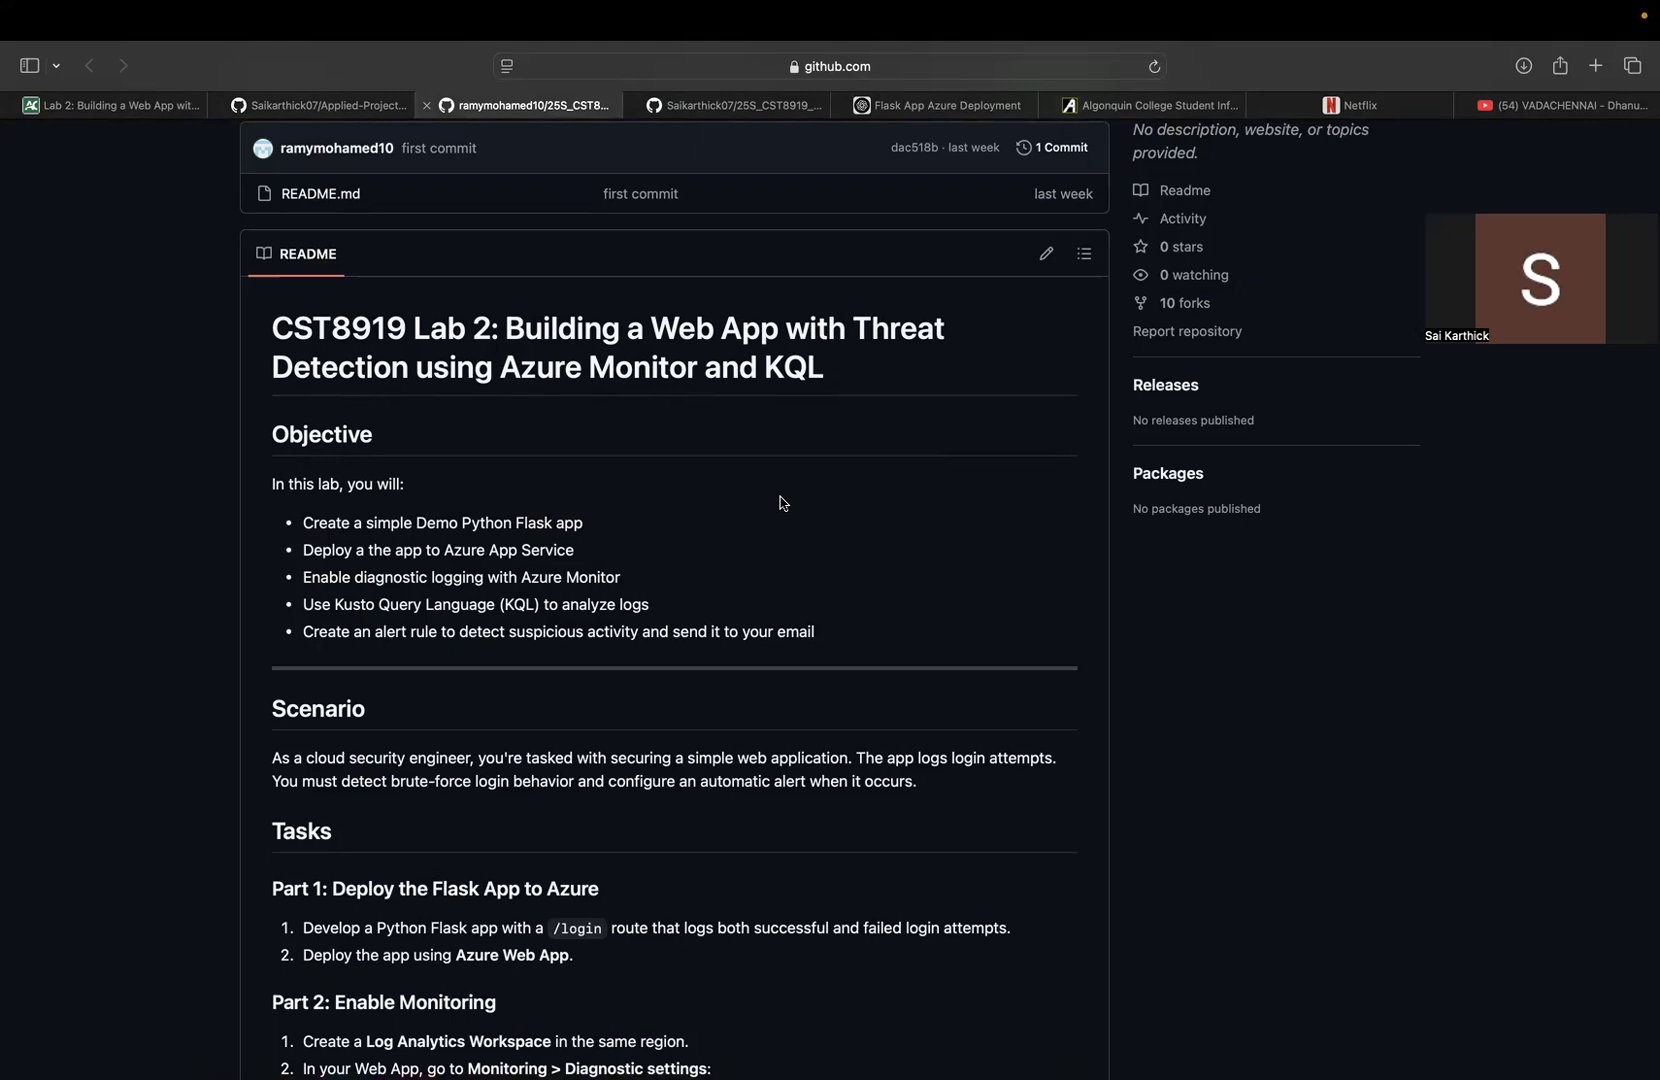
Review the Lab 2 README's objectives and tasks on GitHub, and switch to VS Code.
scroll(781, 502, down, 2)
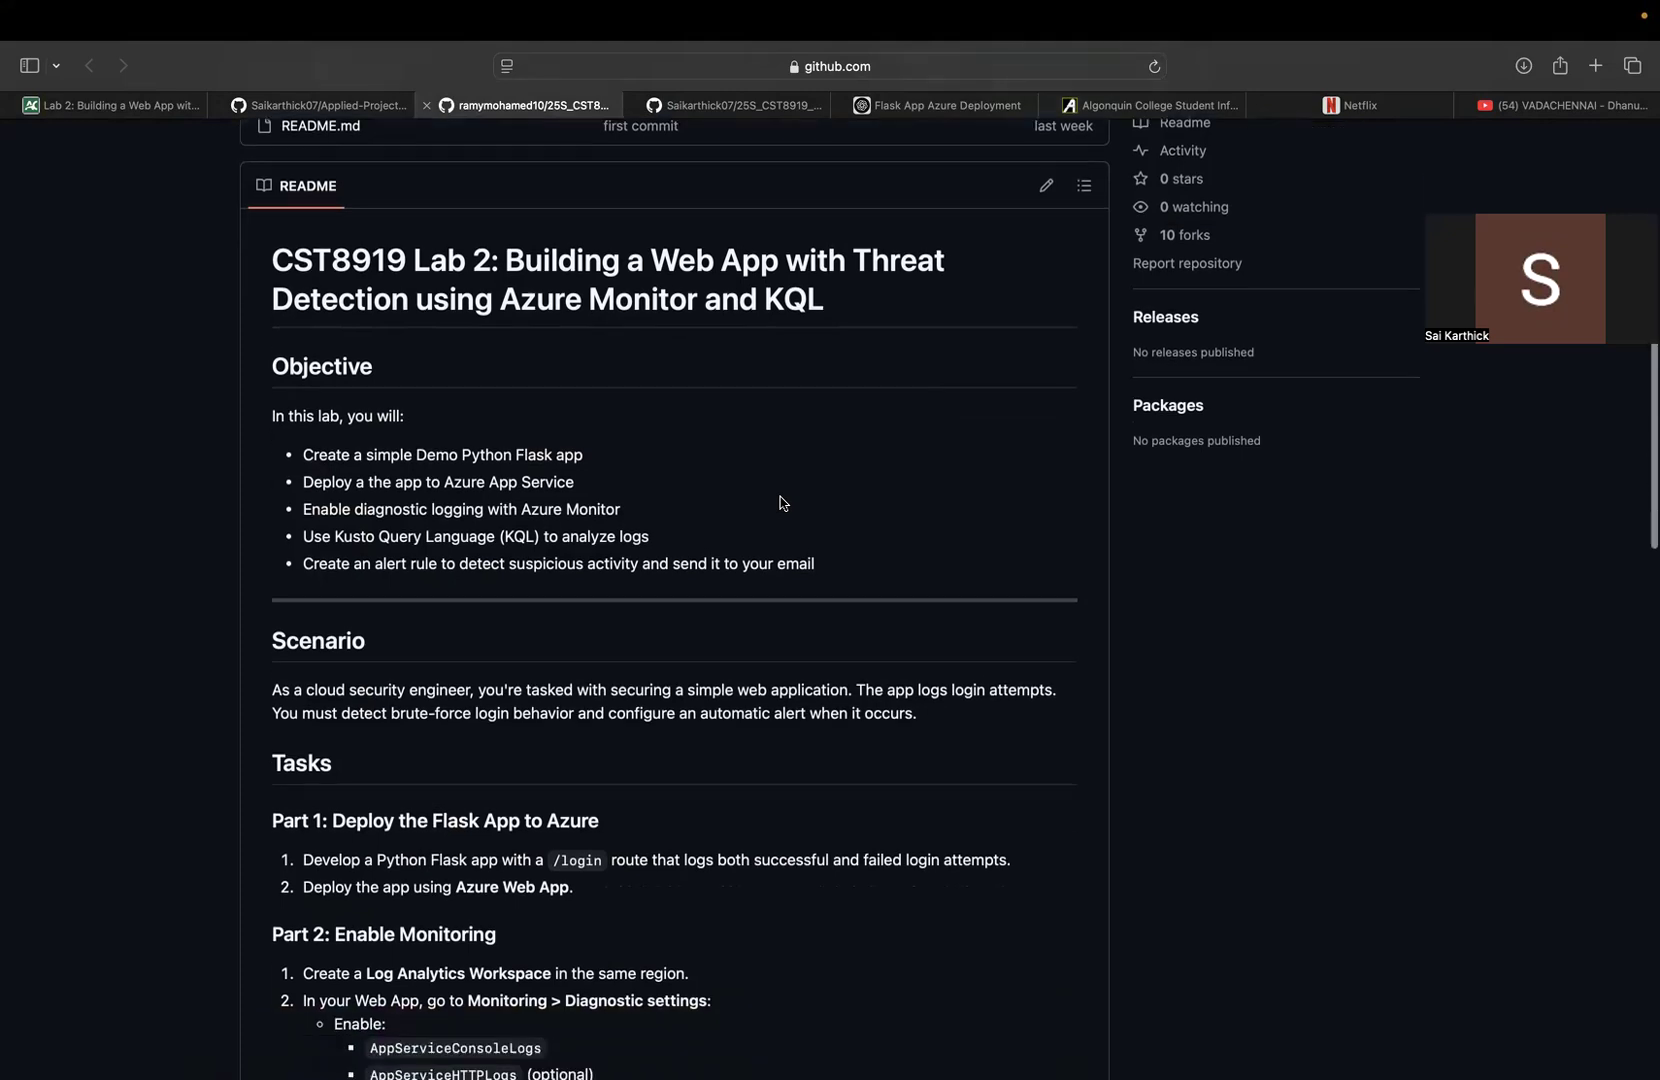
scroll(781, 502, down, 4)
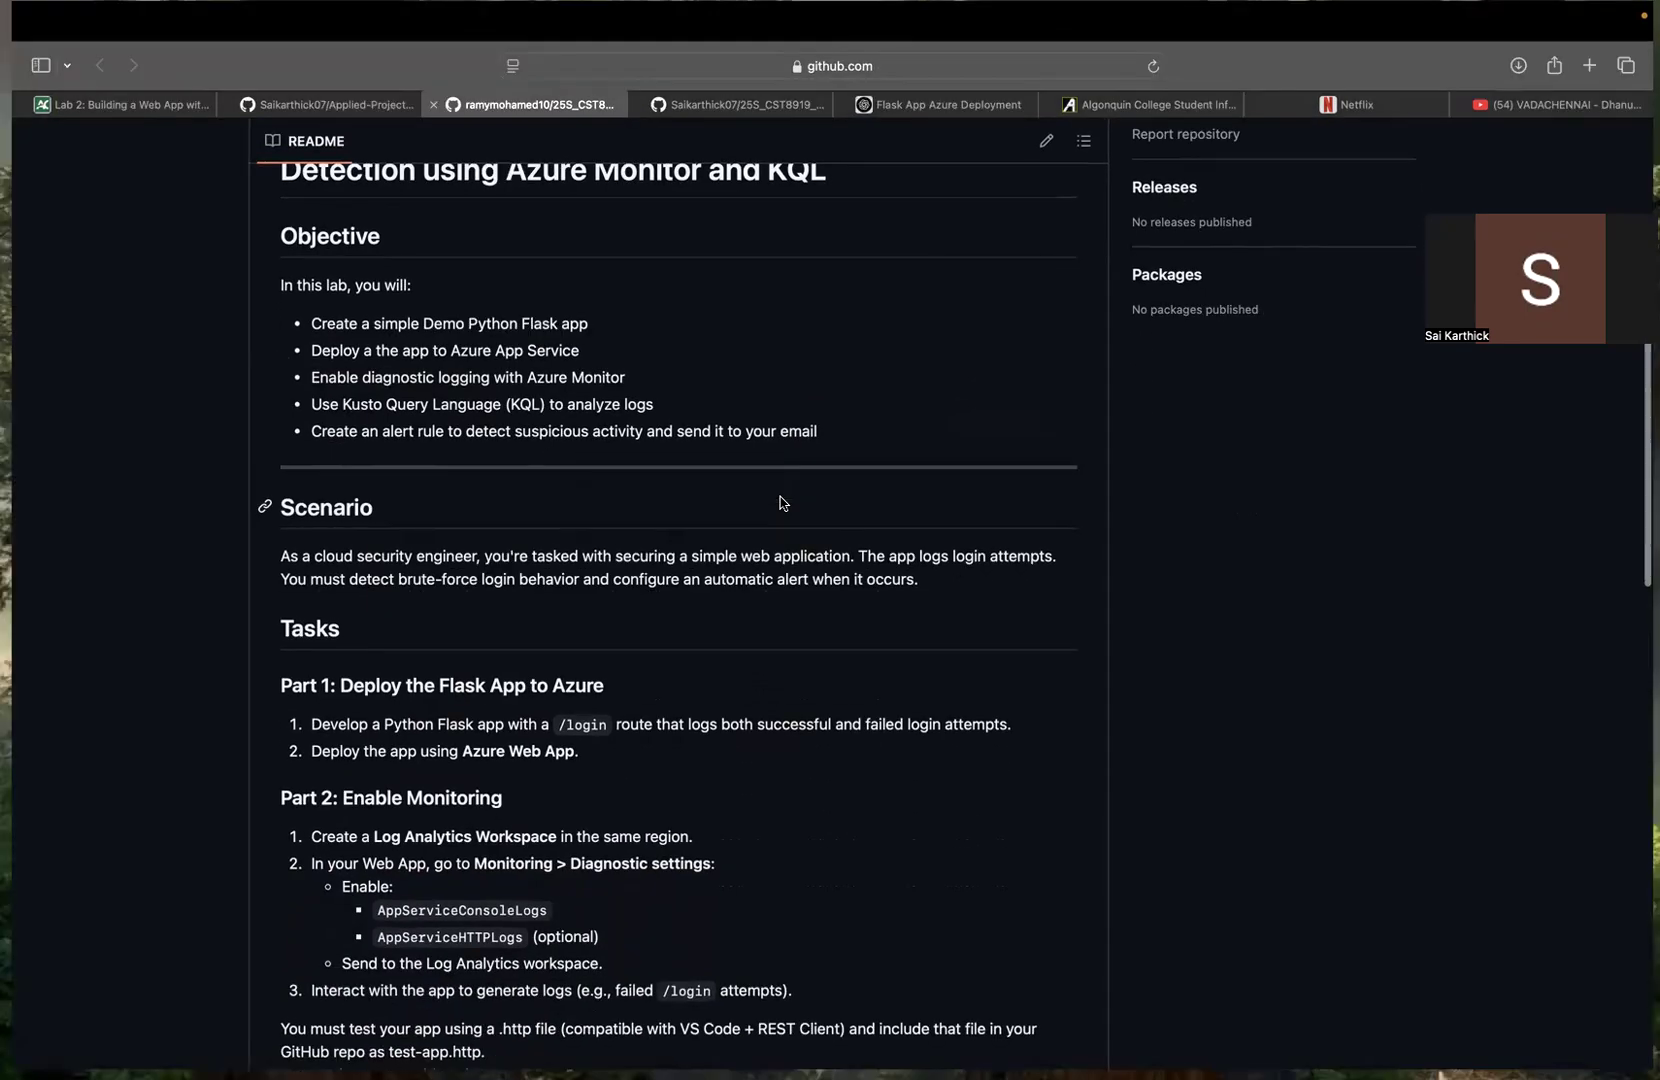
key(ctrl+Up)
click(1245, 140)
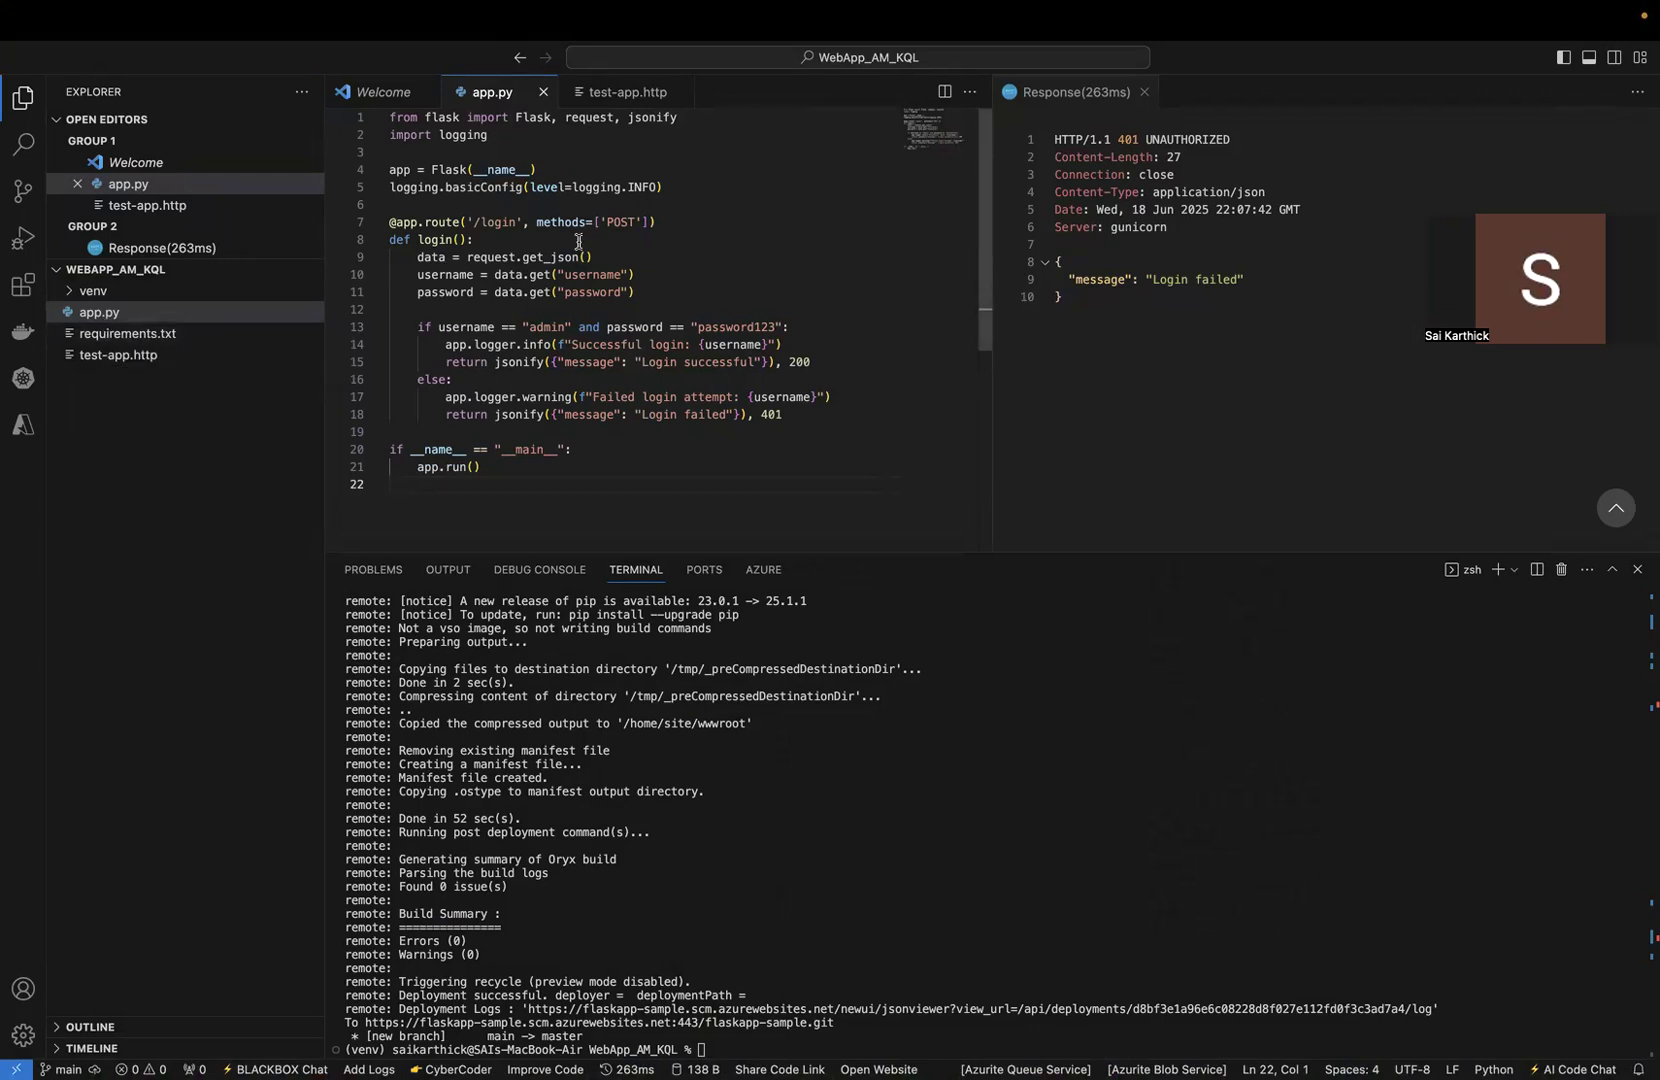
Review the login route in app.py and the login test requests in test-app.http.
scroll(632, 289, down, 2)
scroll(632, 289, up, 2)
click(101, 356)
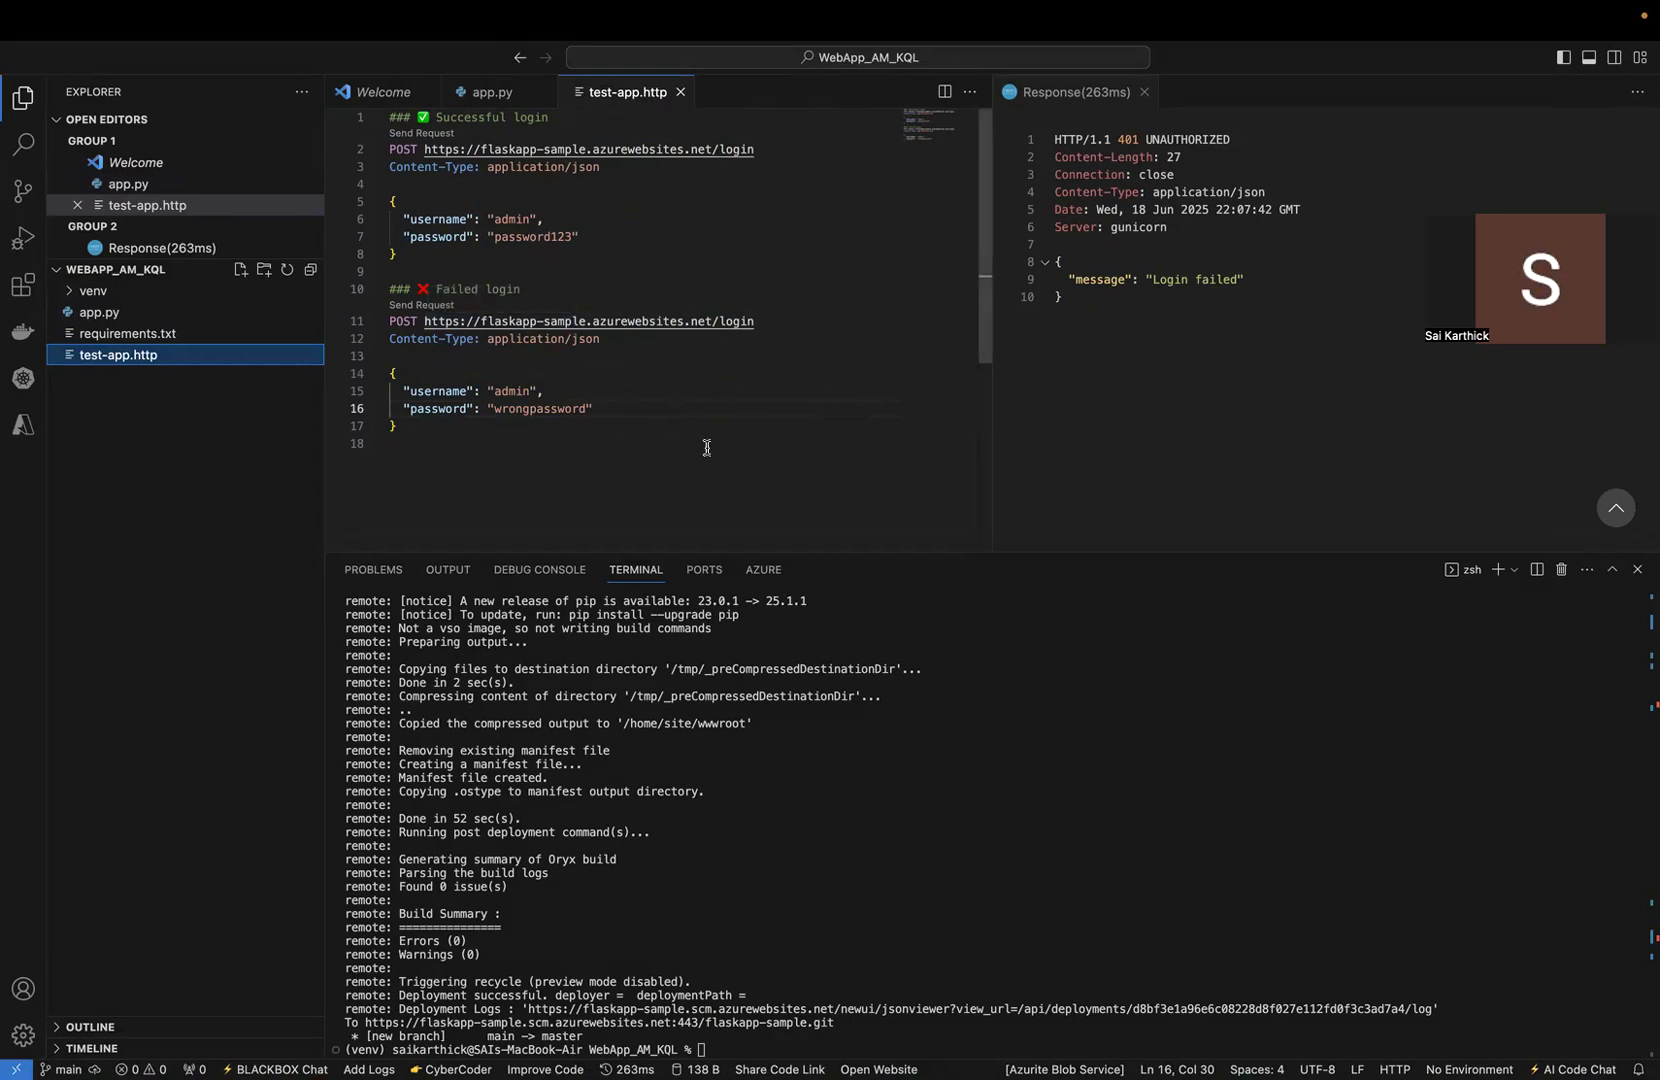
click(99, 312)
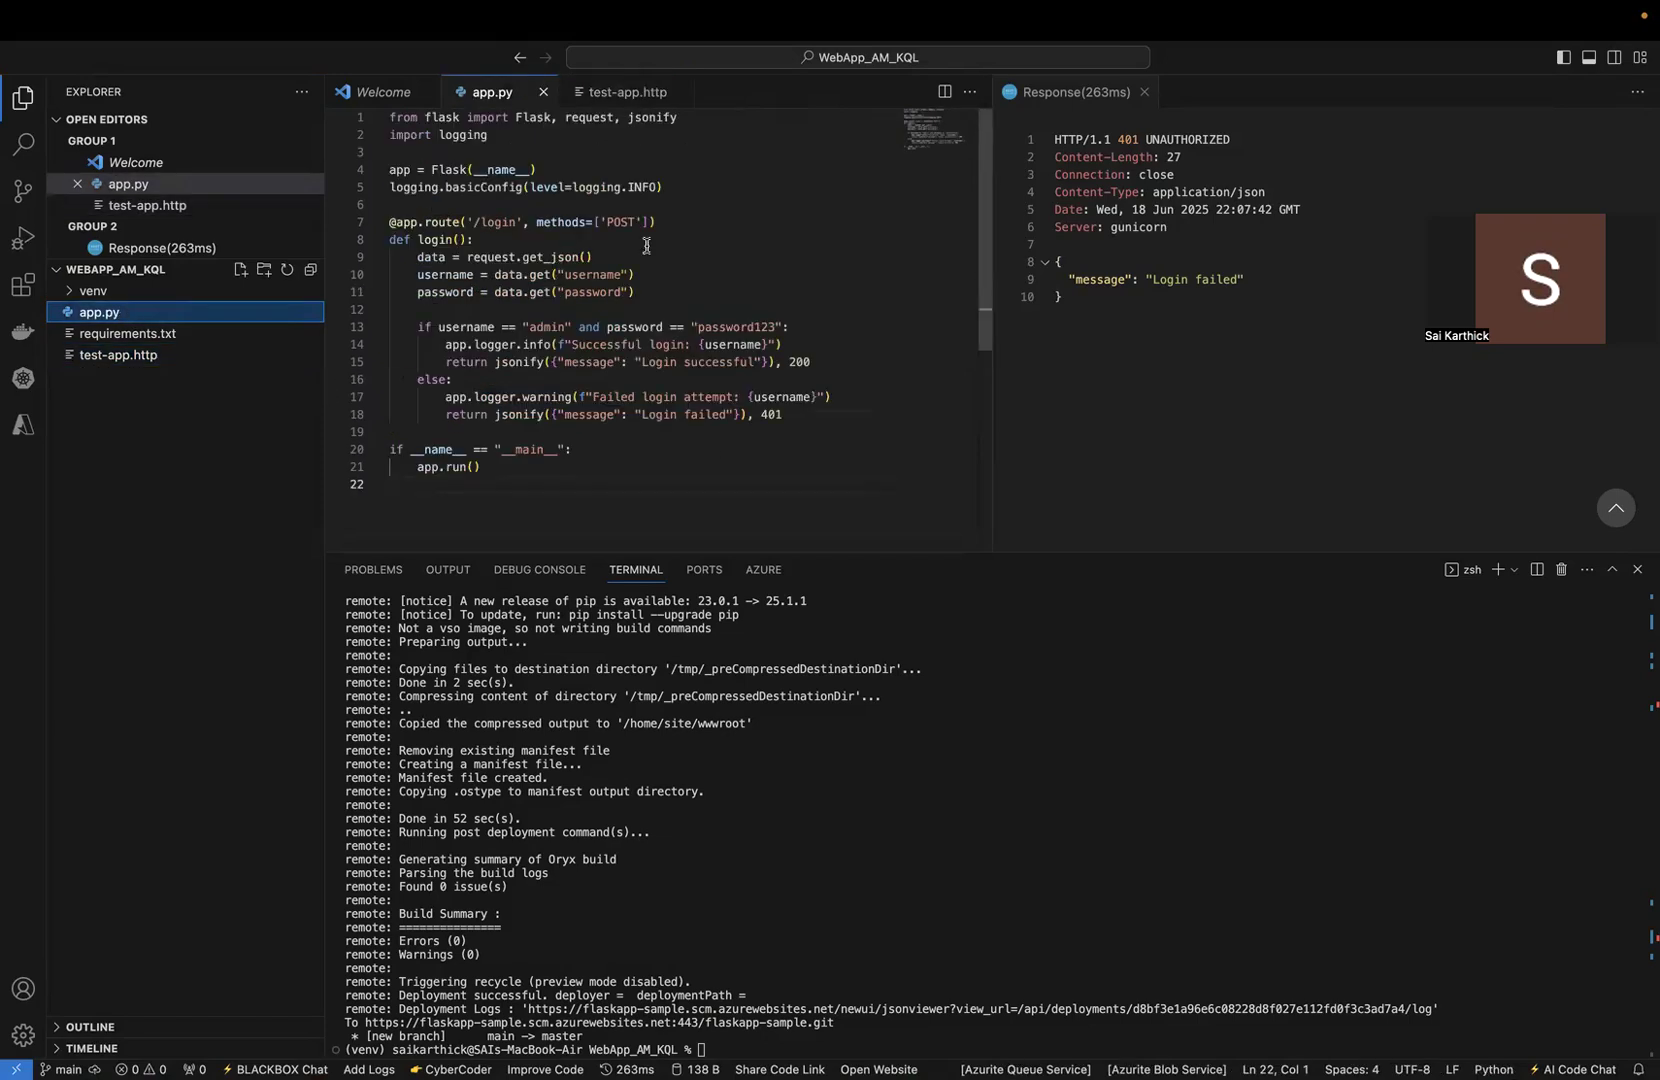
click(129, 356)
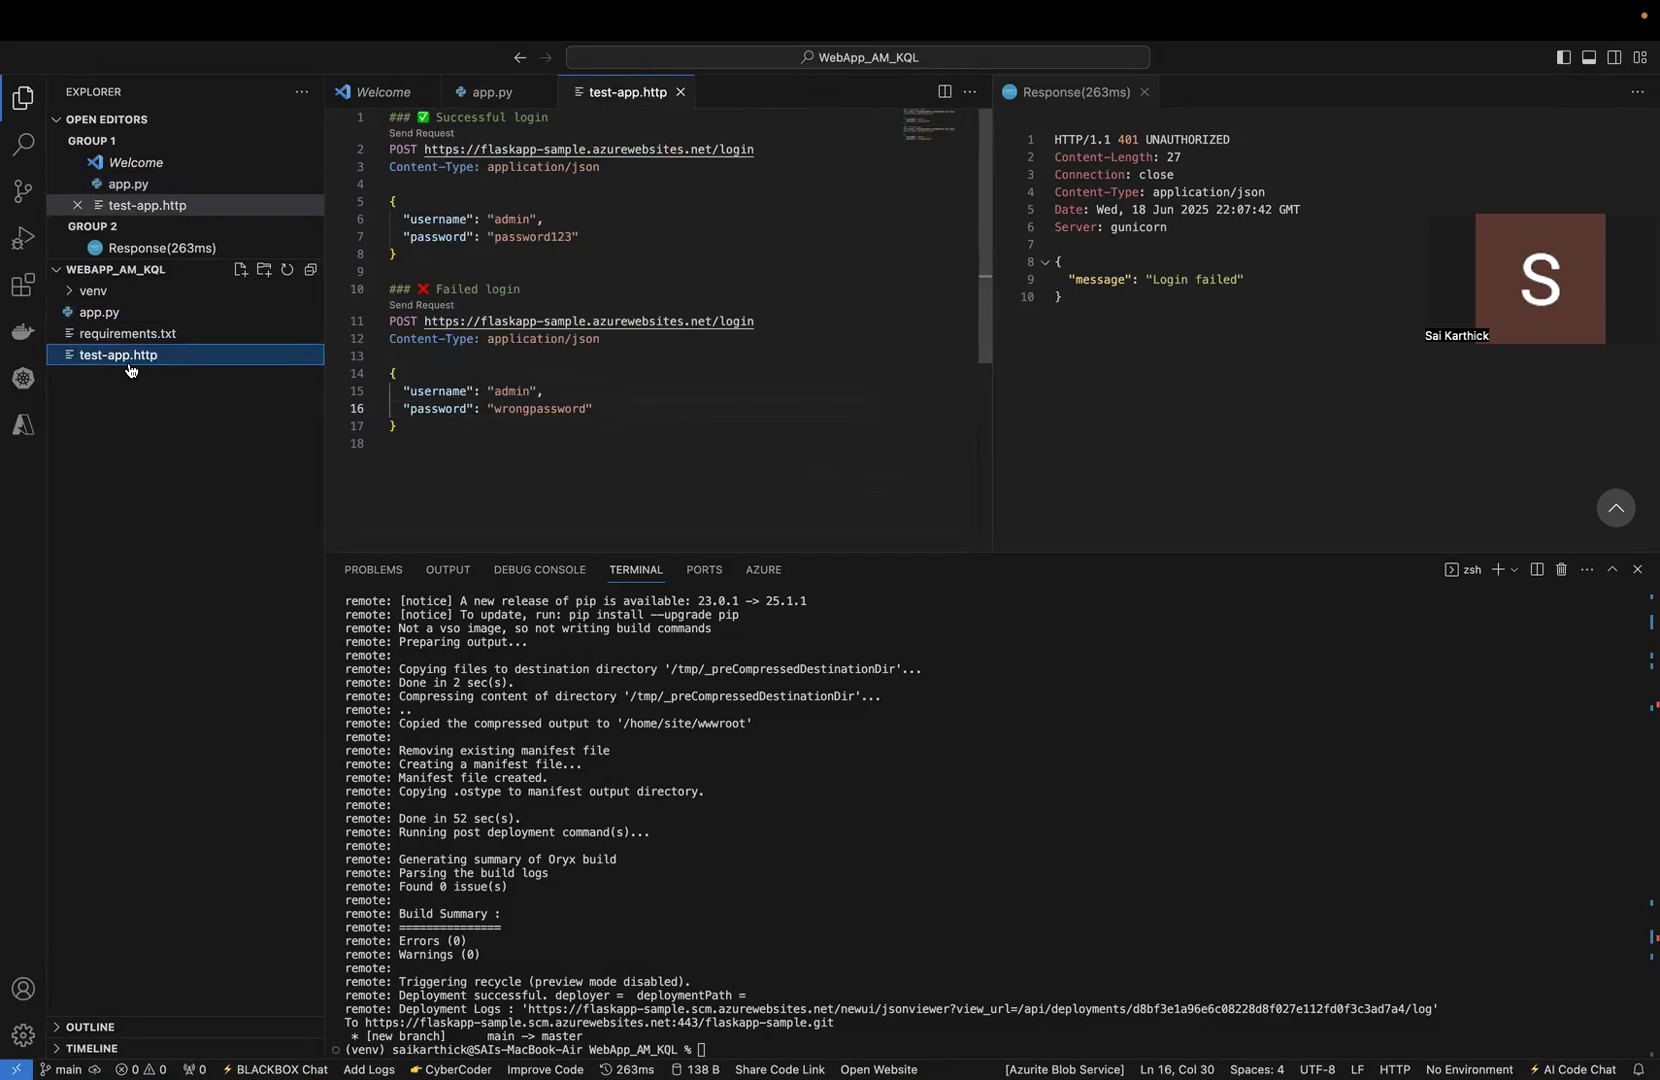
Close the old response and send the successful login request from test-app.http twice.
click(1144, 92)
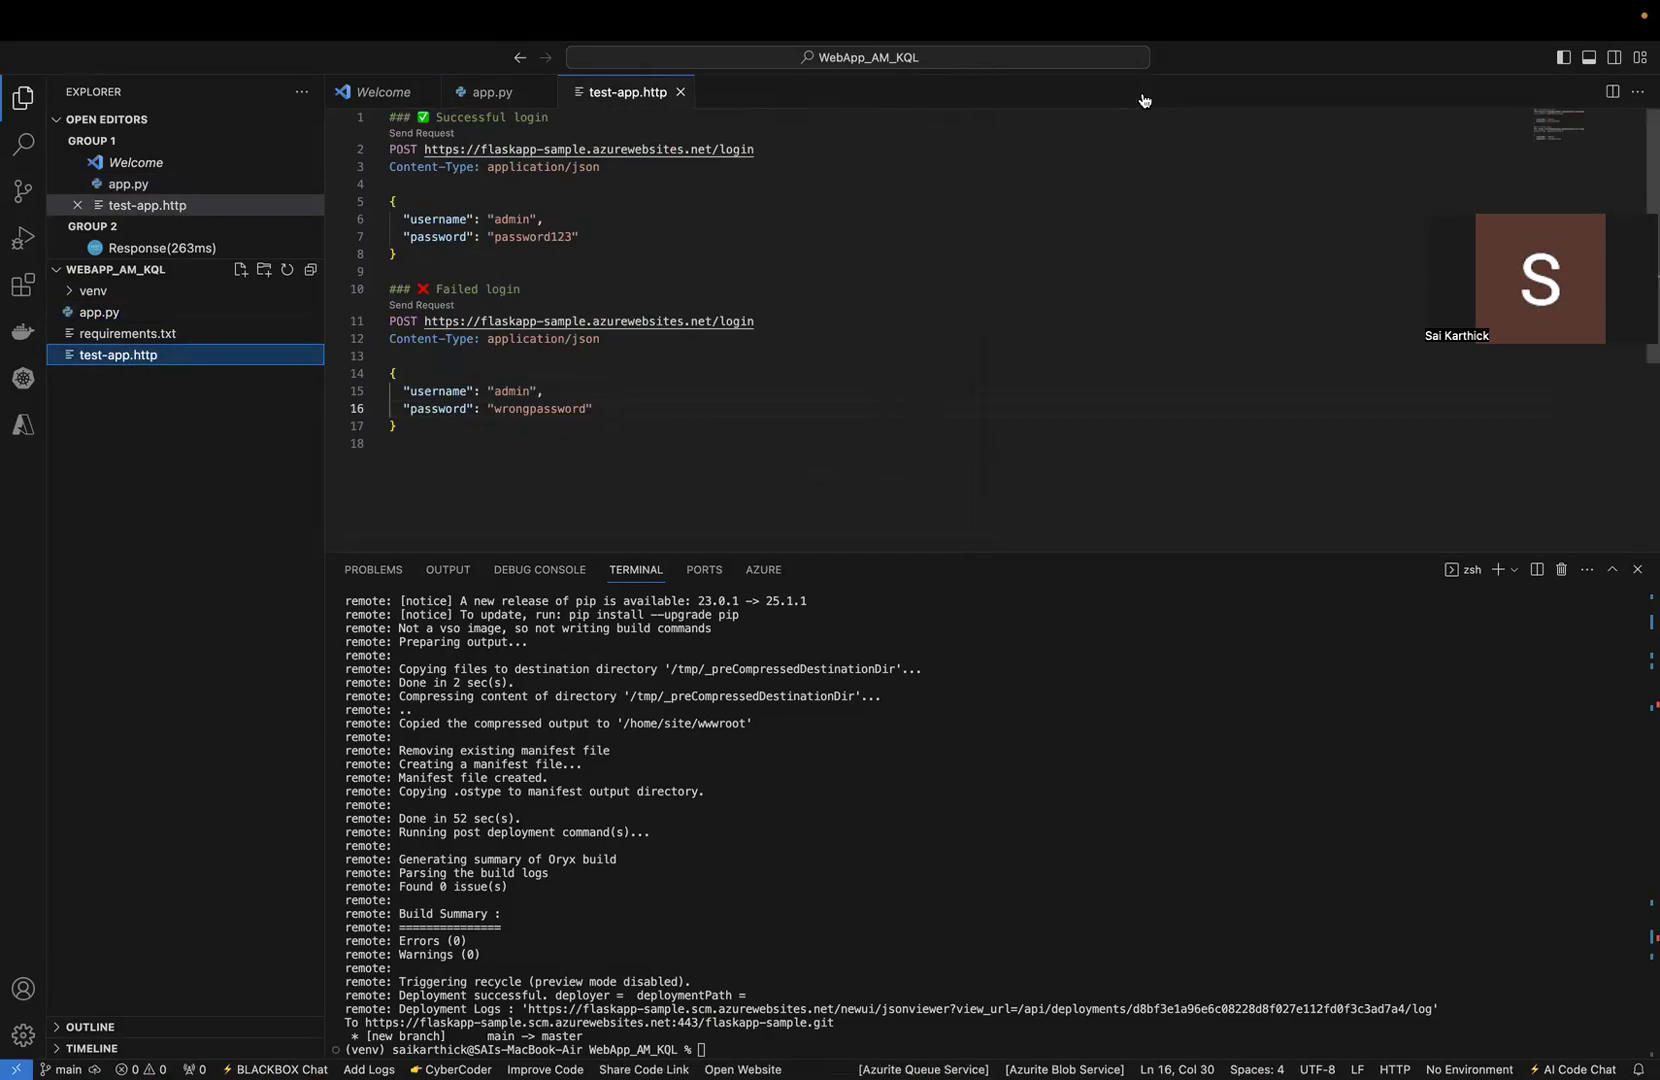
click(426, 135)
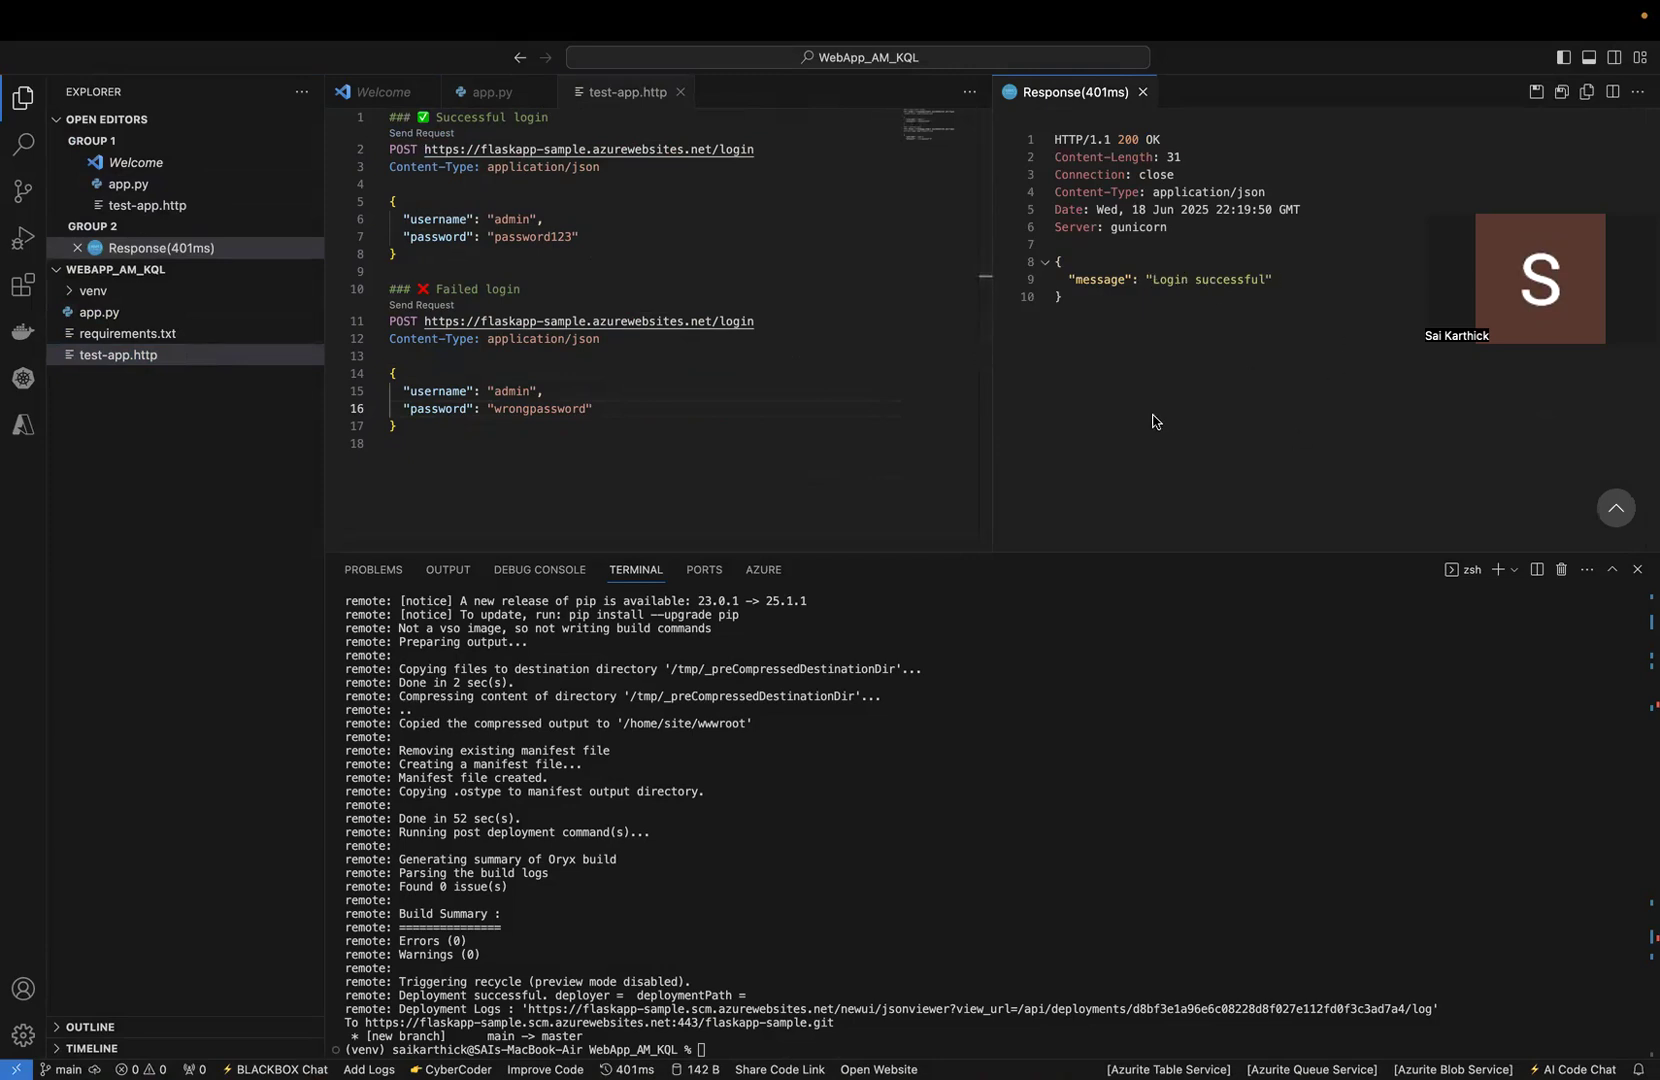
click(416, 134)
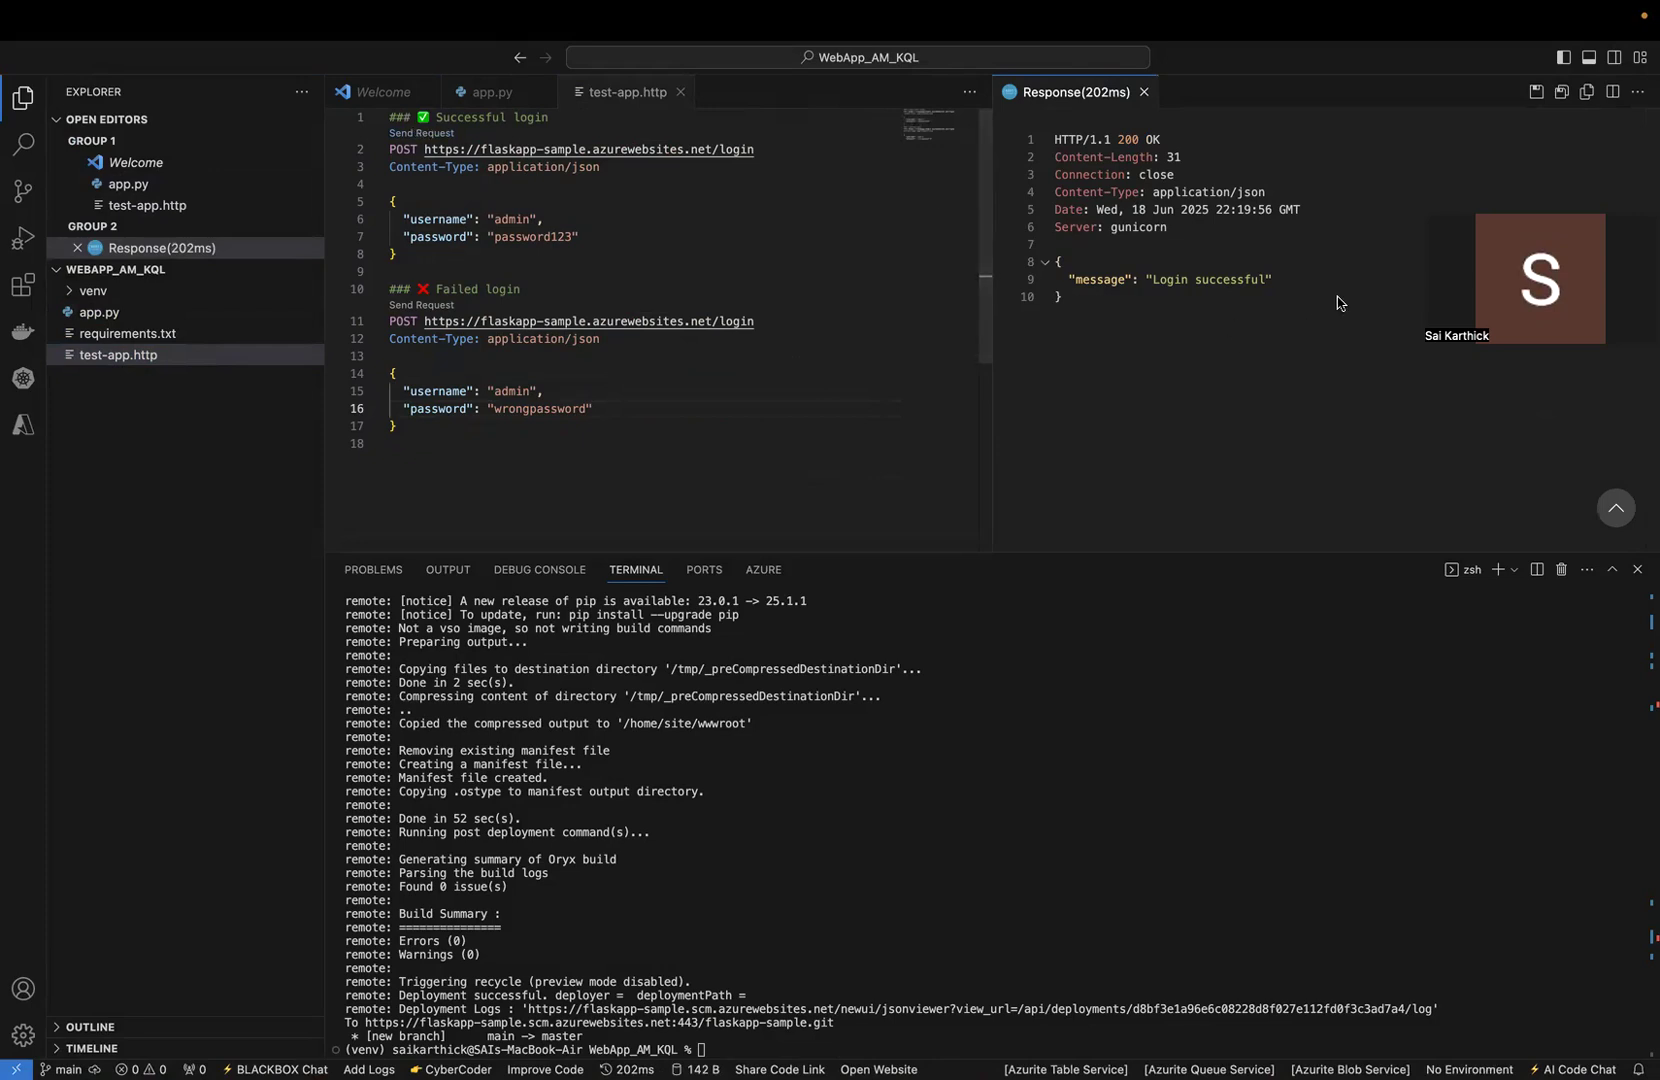
Send the failed login request from test-app.http three times to generate failed-attempt logs.
click(440, 305)
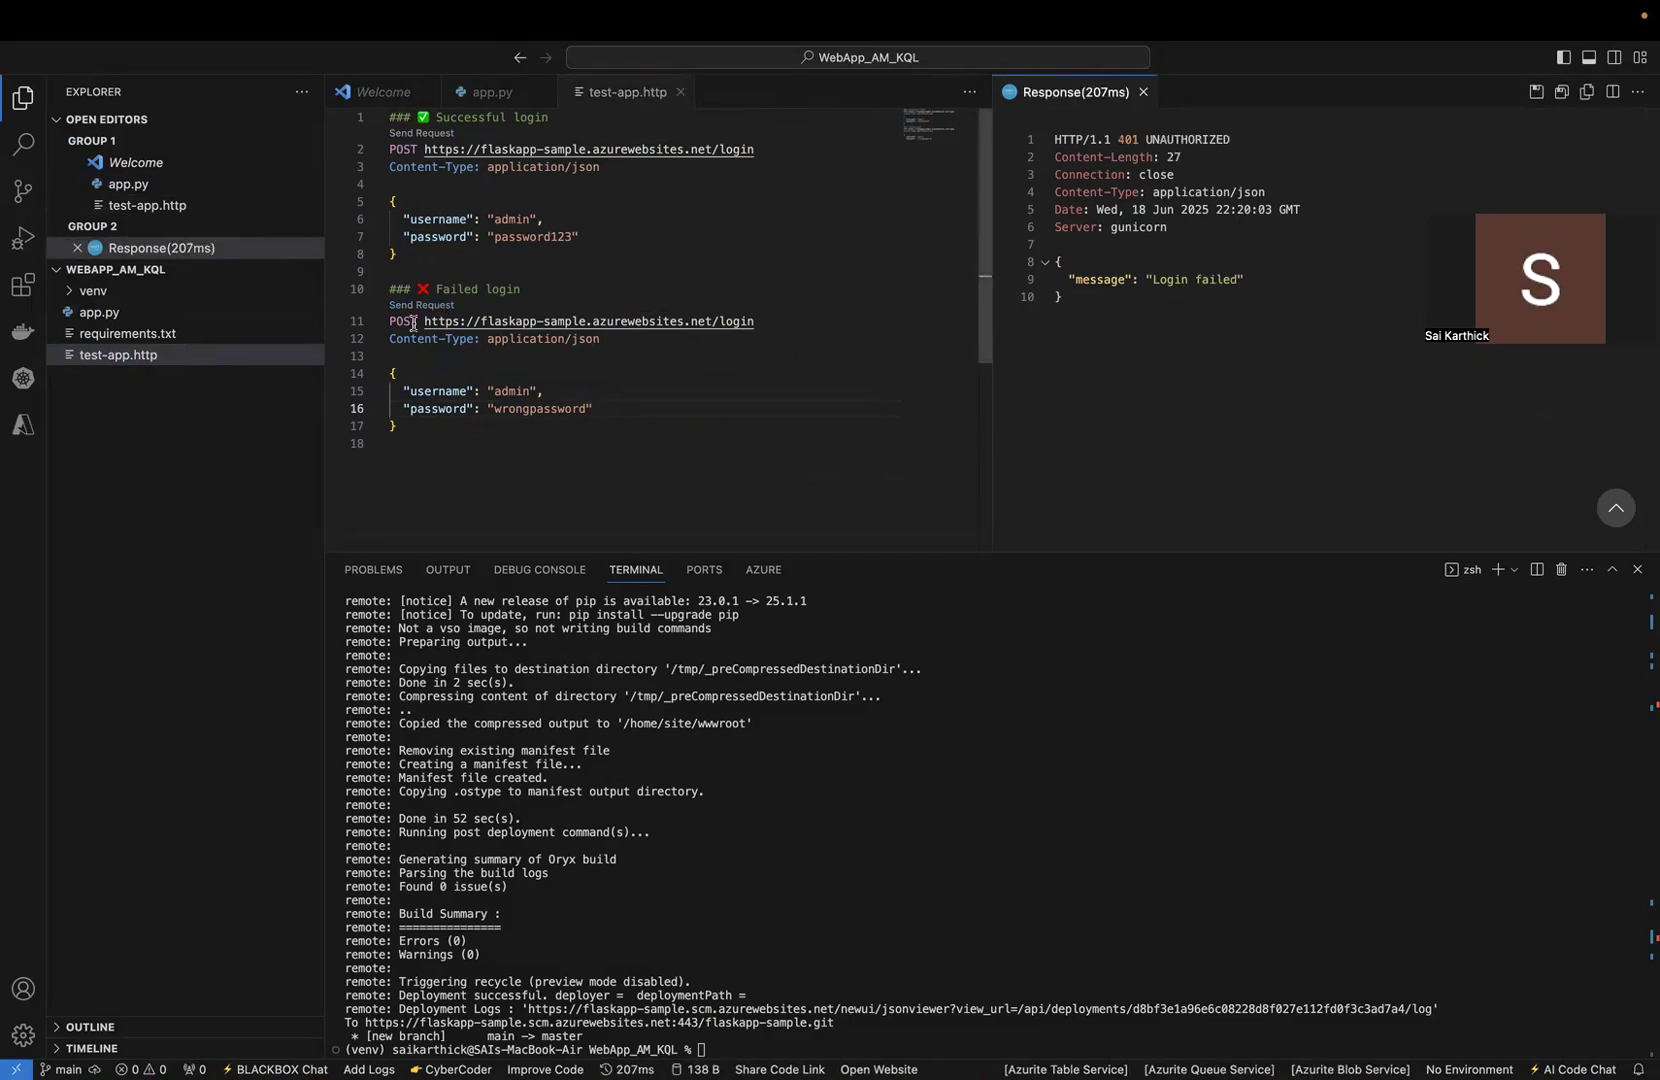
click(420, 308)
click(420, 308)
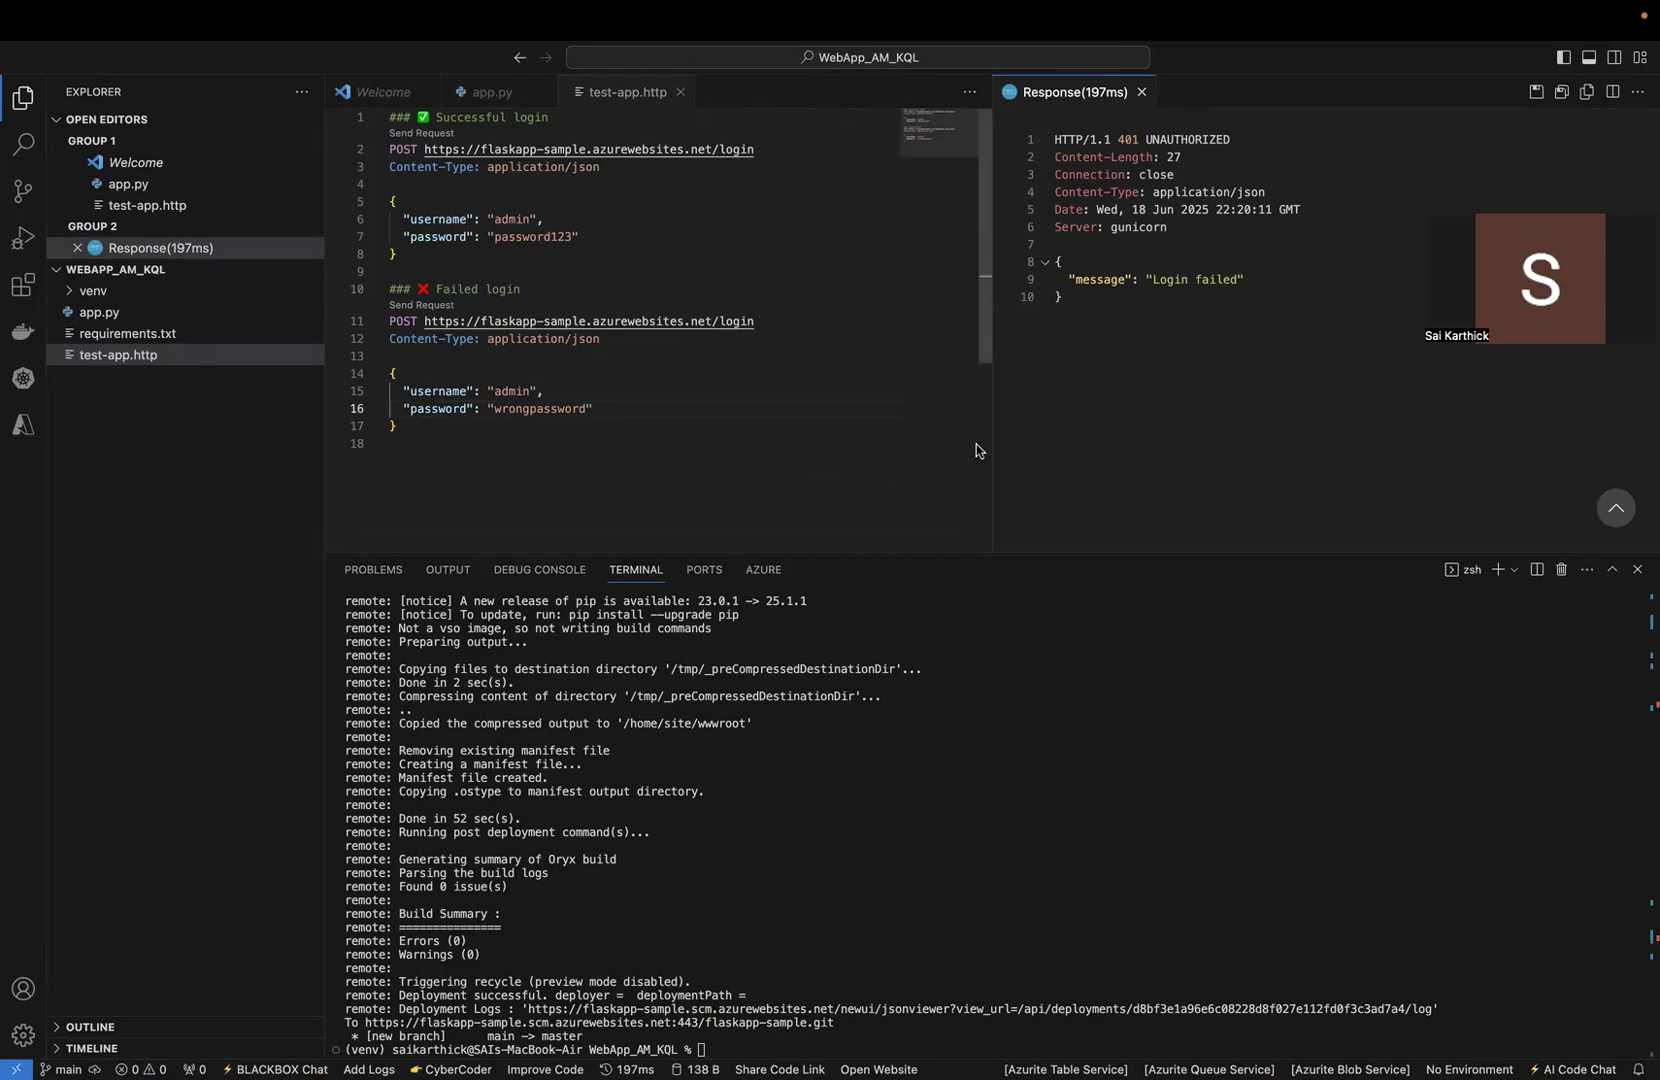
Switch to the Azure portal in Chrome and view the flask-law workspace from the flask-rg resource group.
key(ctrl+Up)
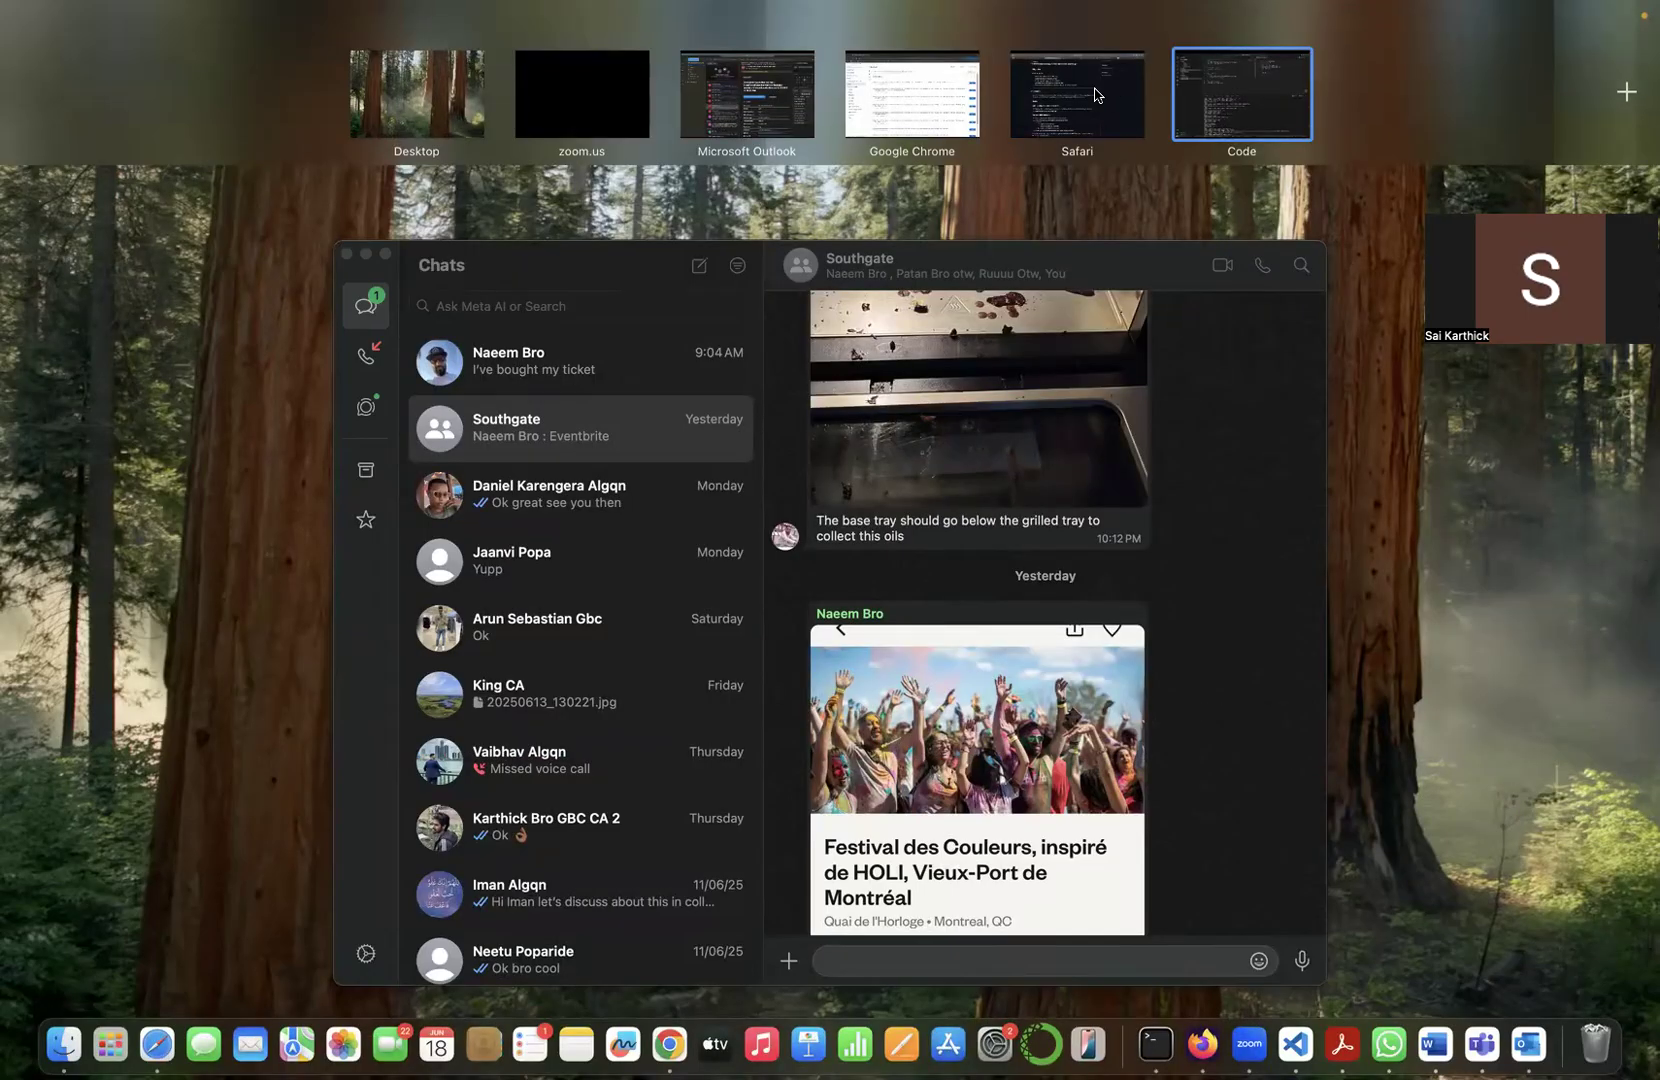
click(951, 91)
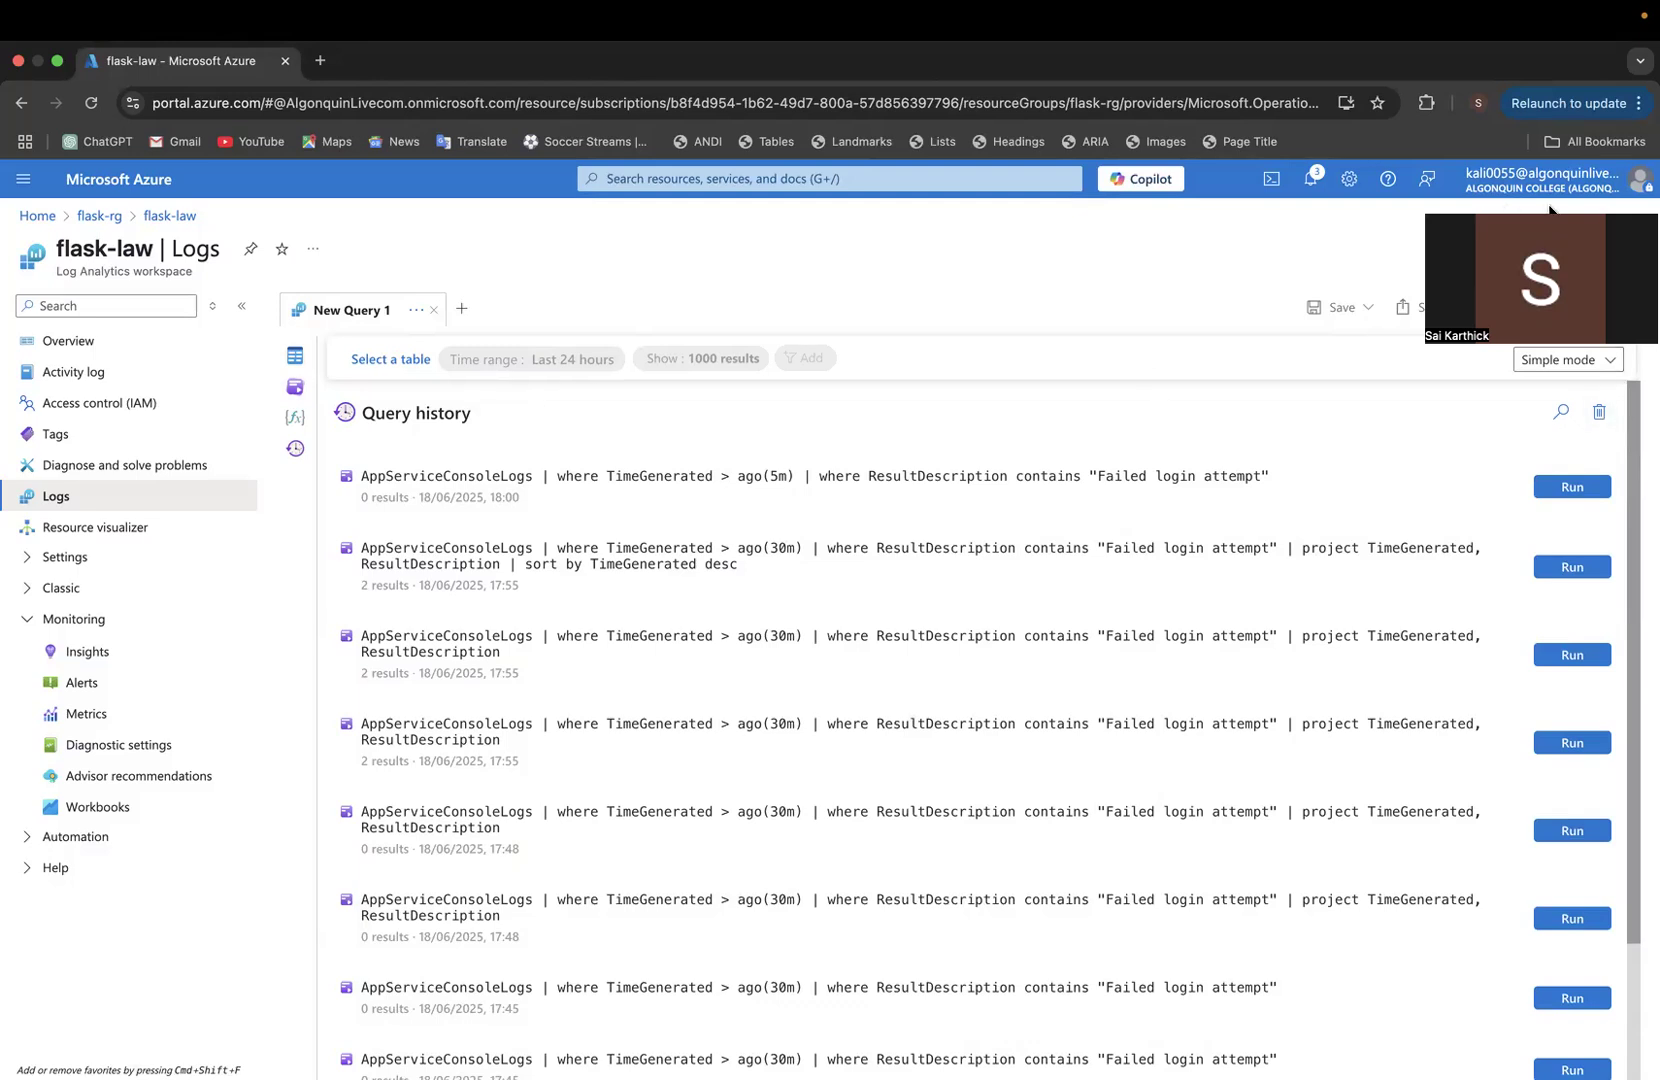
click(38, 216)
click(361, 557)
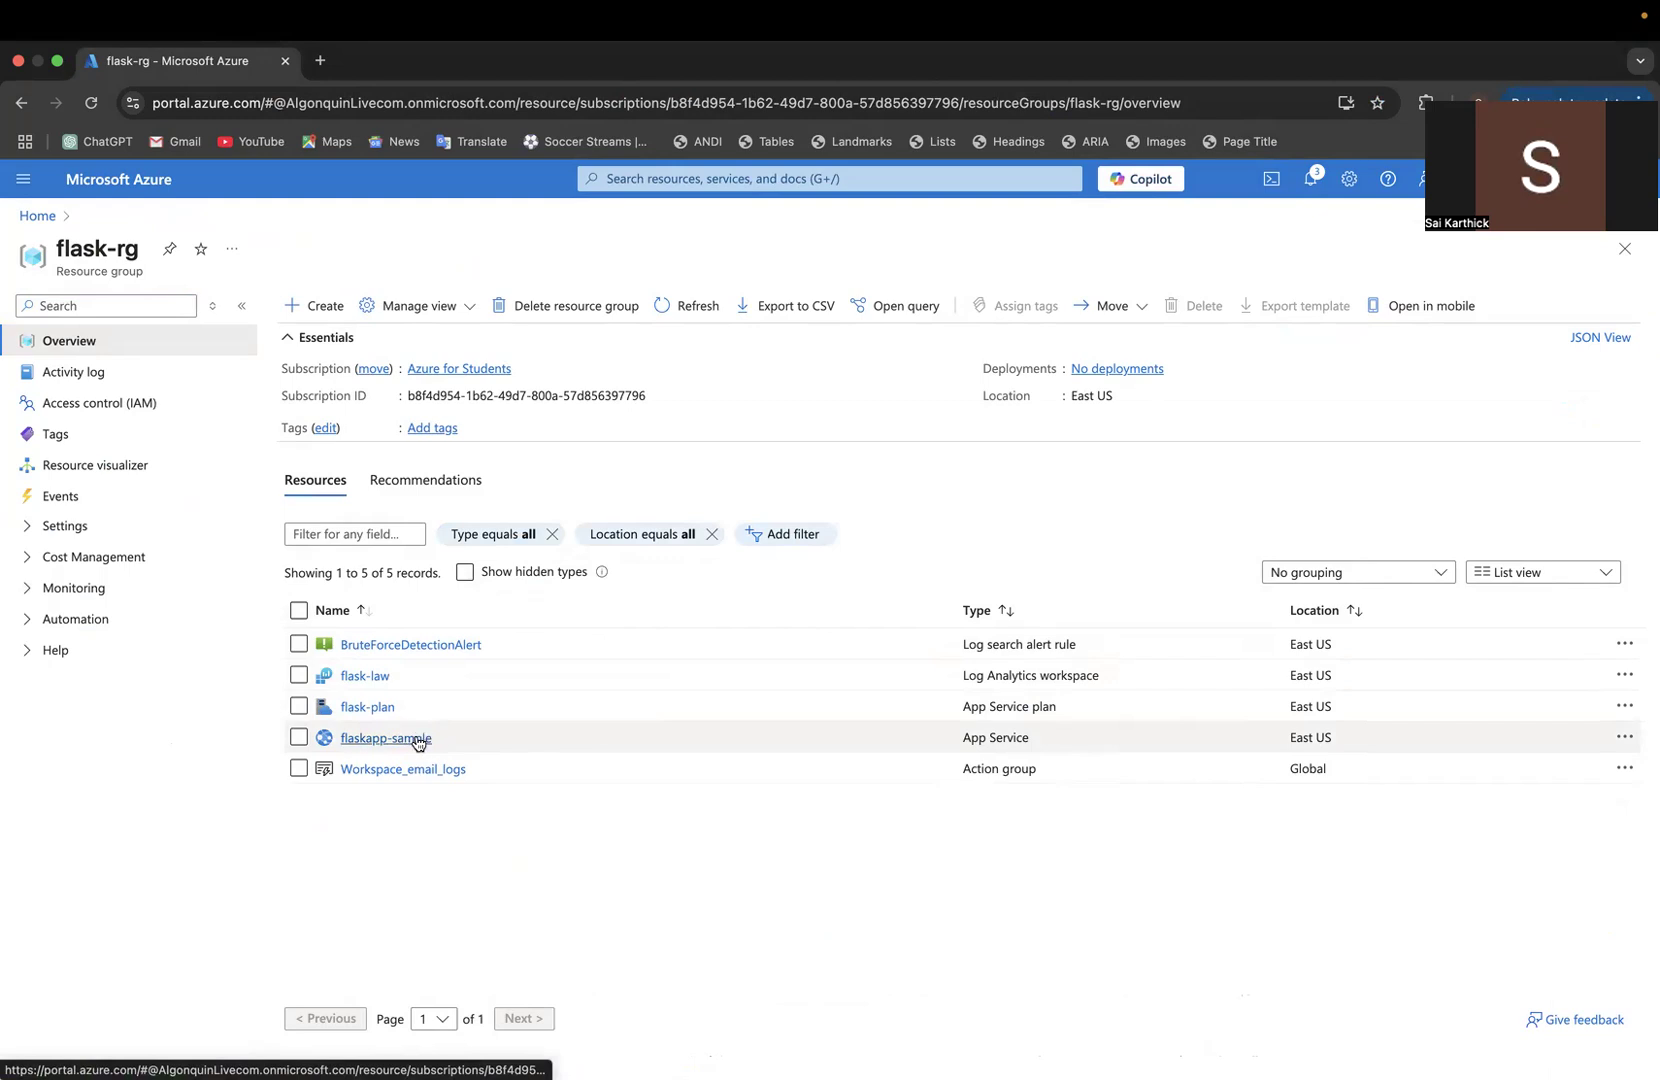
click(364, 677)
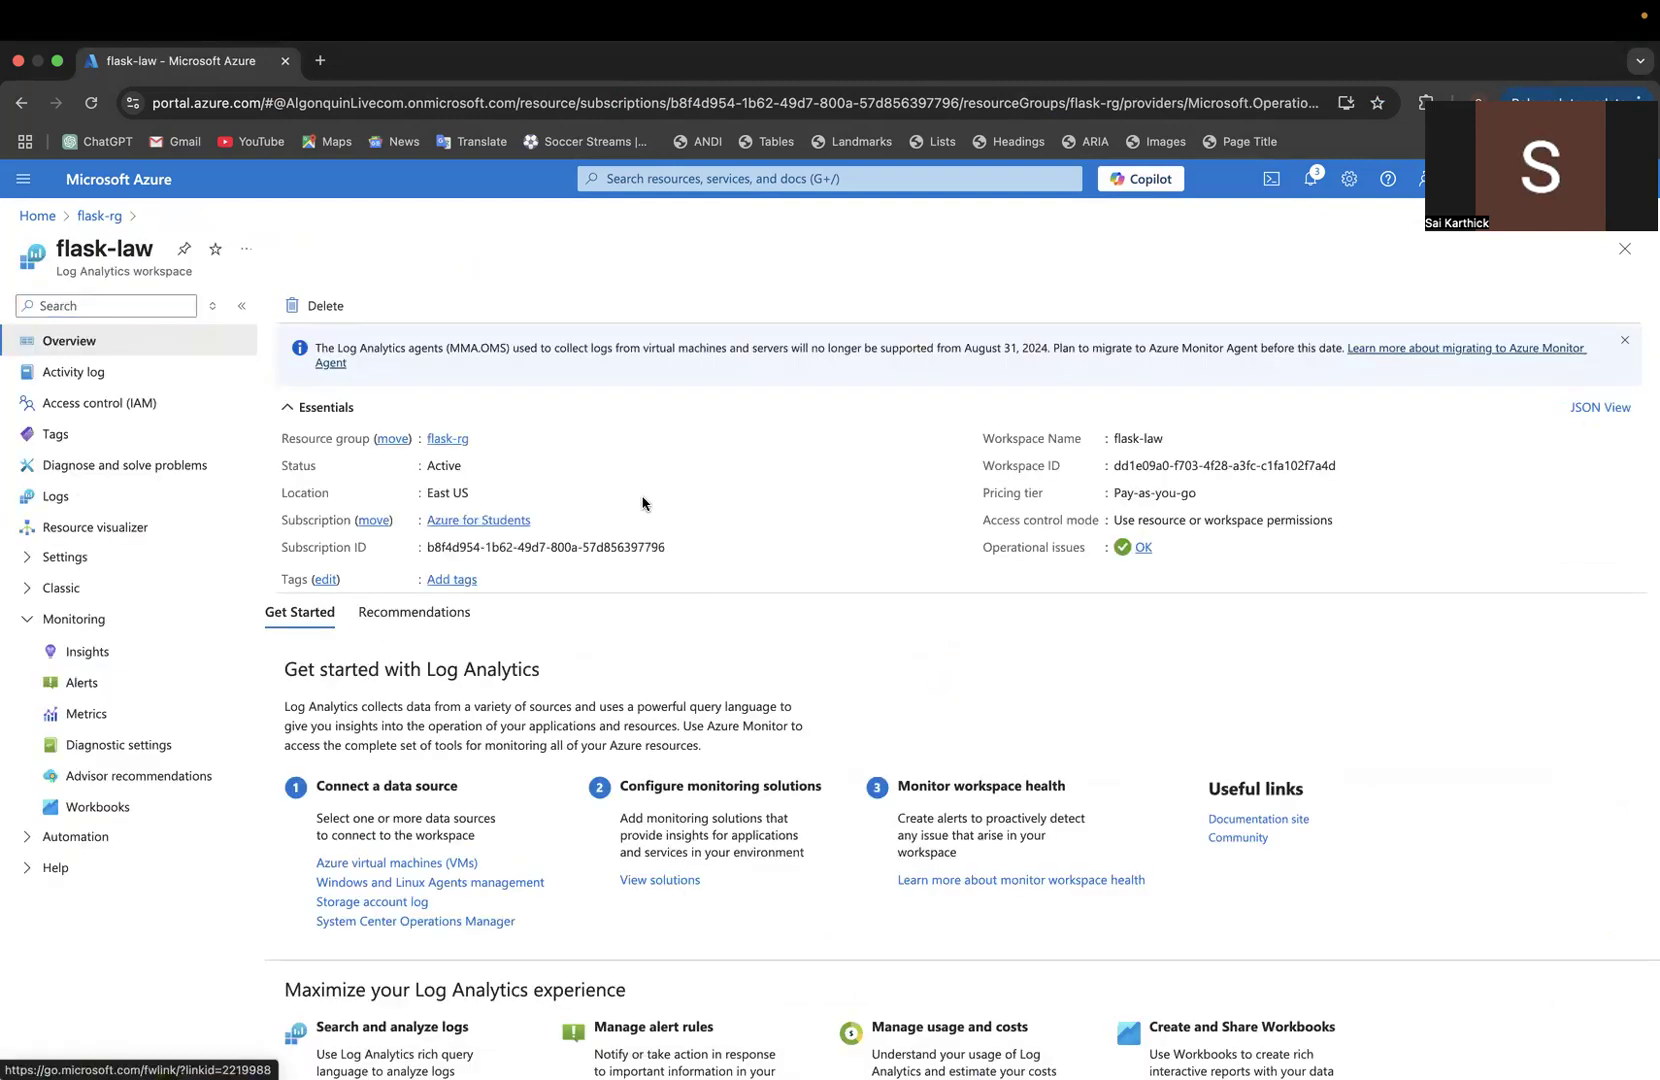
View the Deployment Center and the diagnostic settings of the flaskapp-sample web app in flask-rg.
click(99, 216)
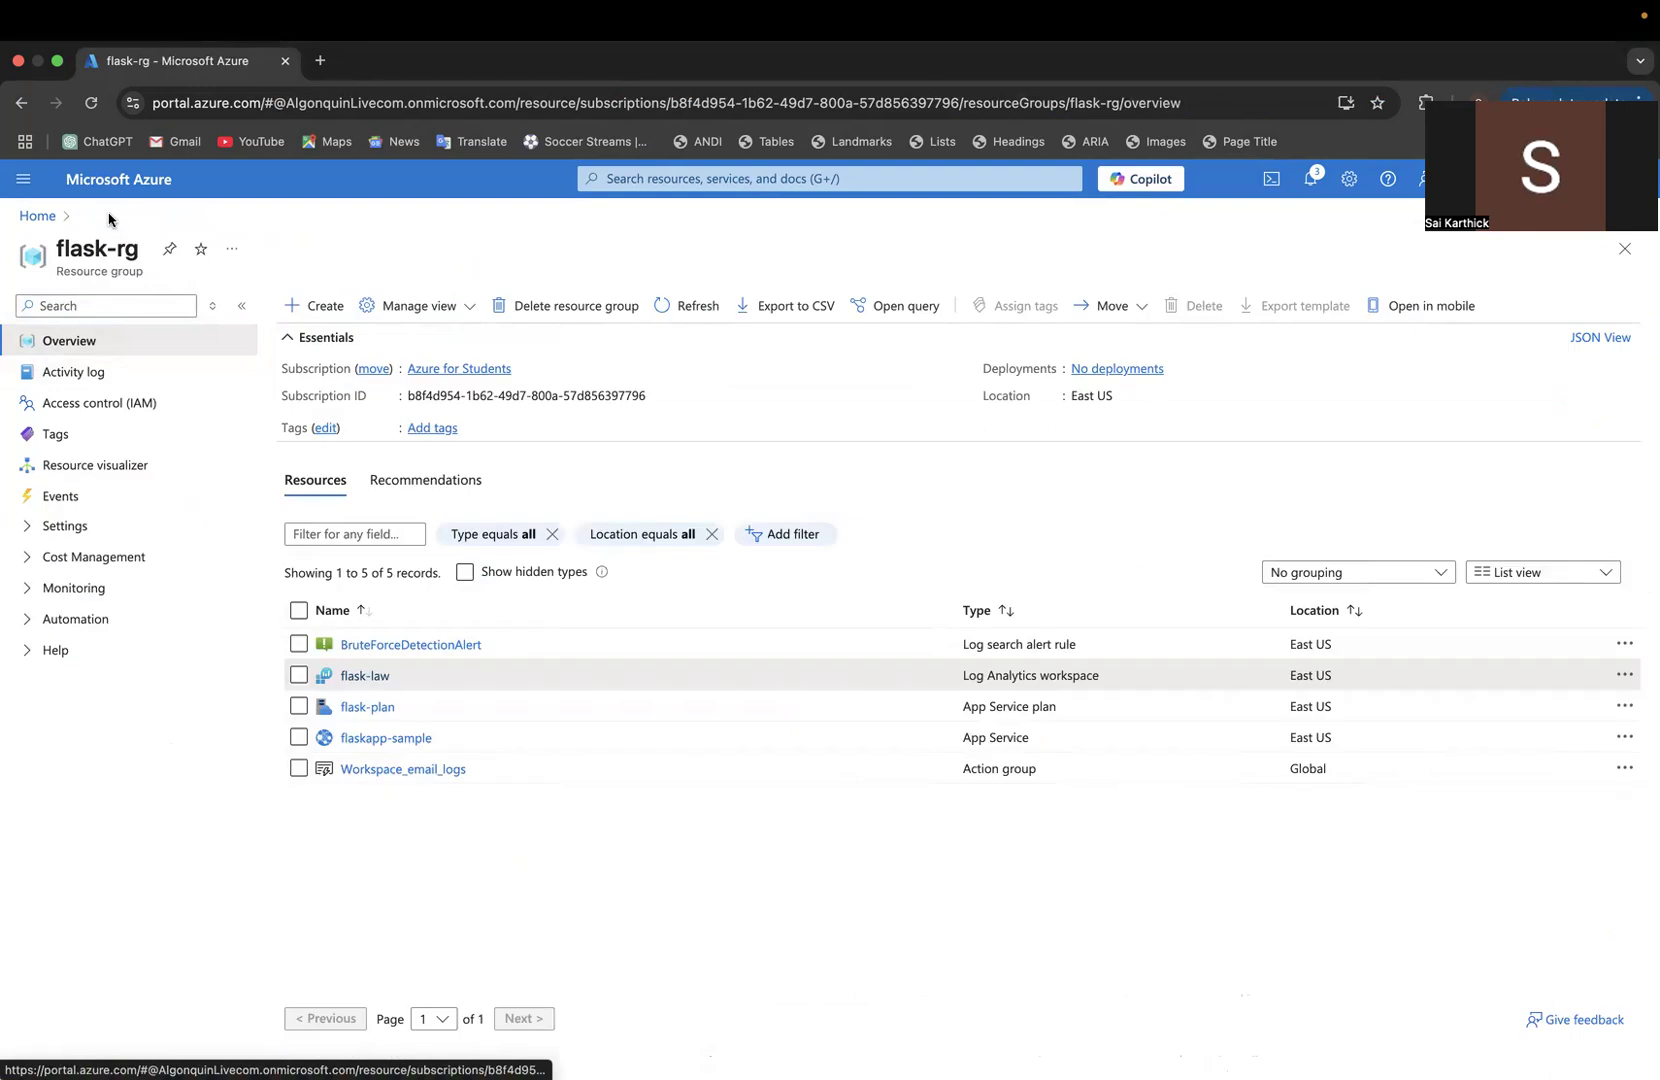
click(362, 738)
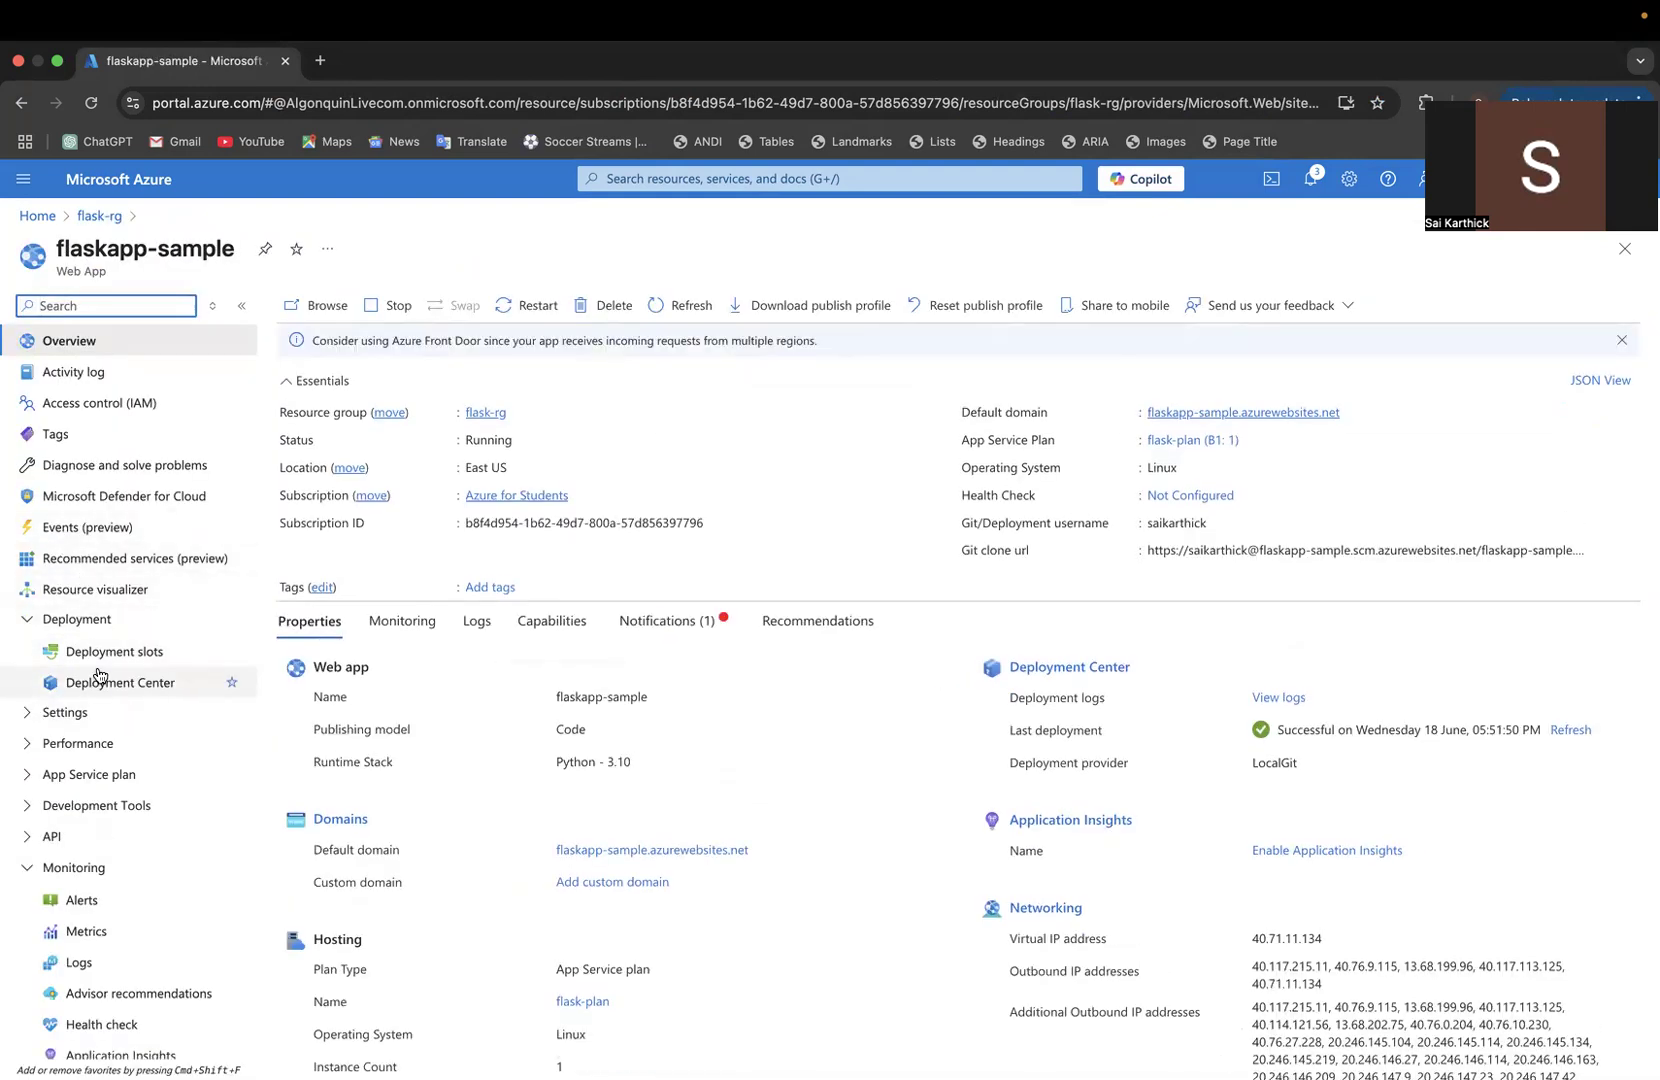
click(95, 690)
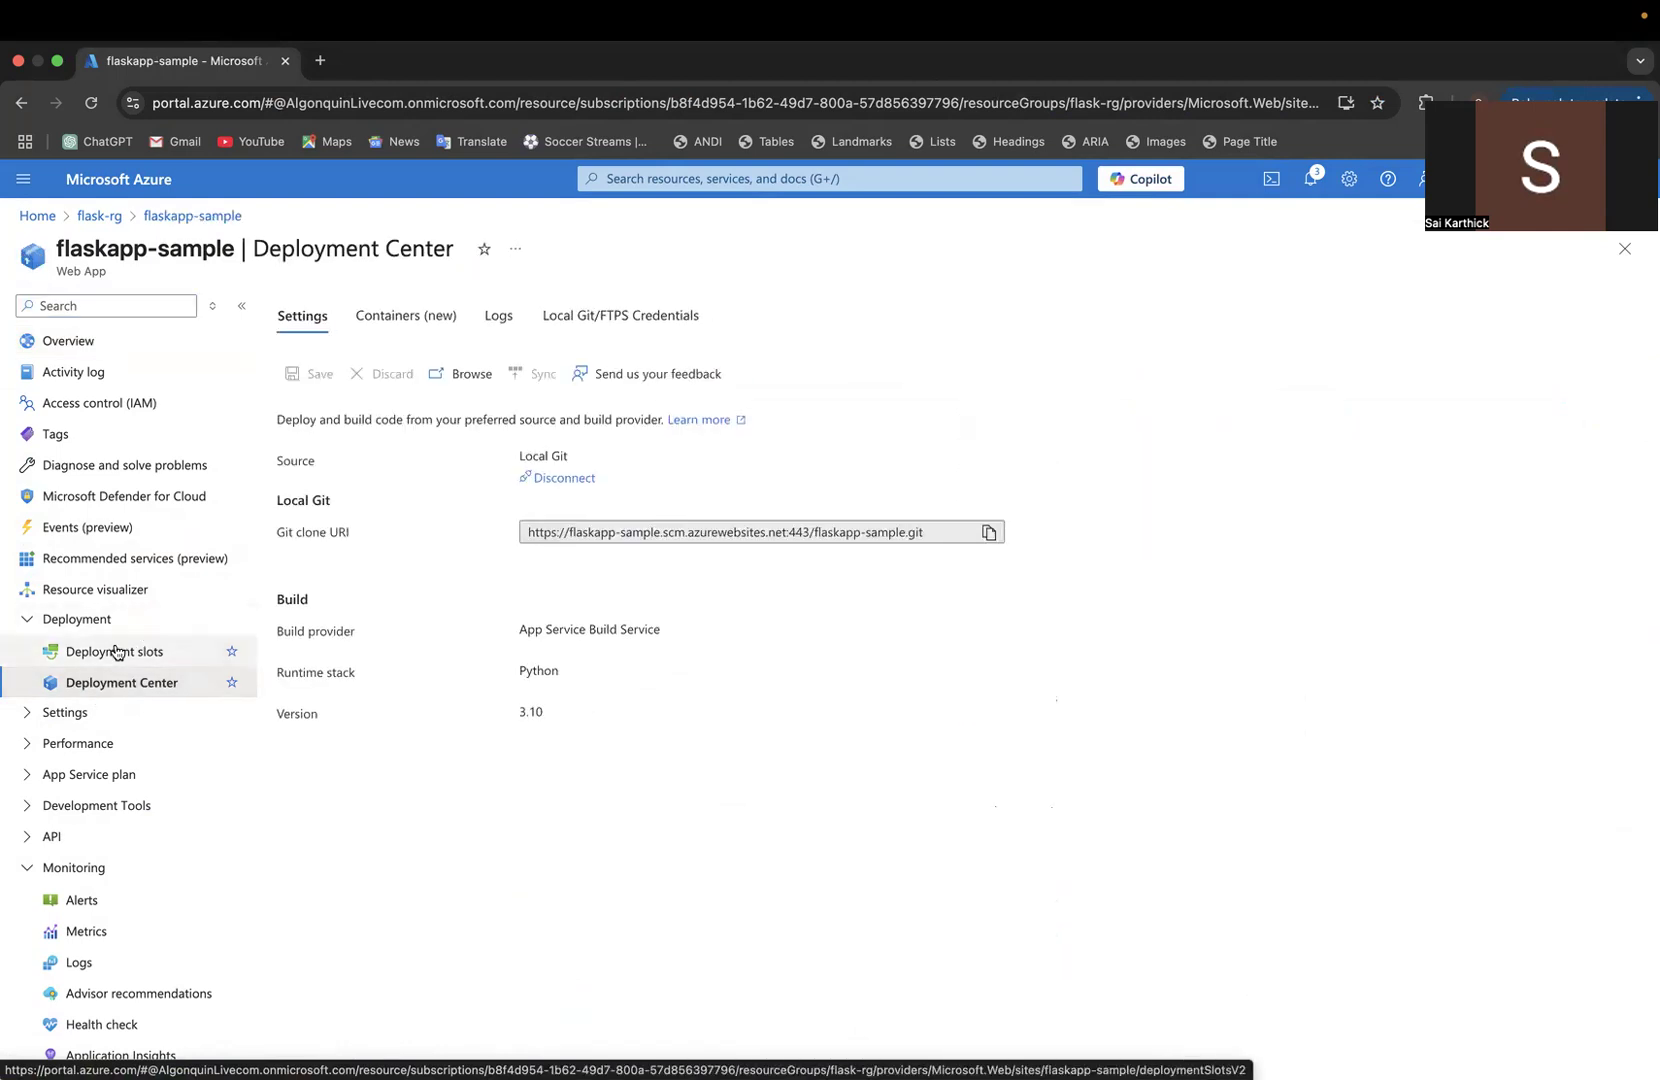
scroll(31, 617, down, 3)
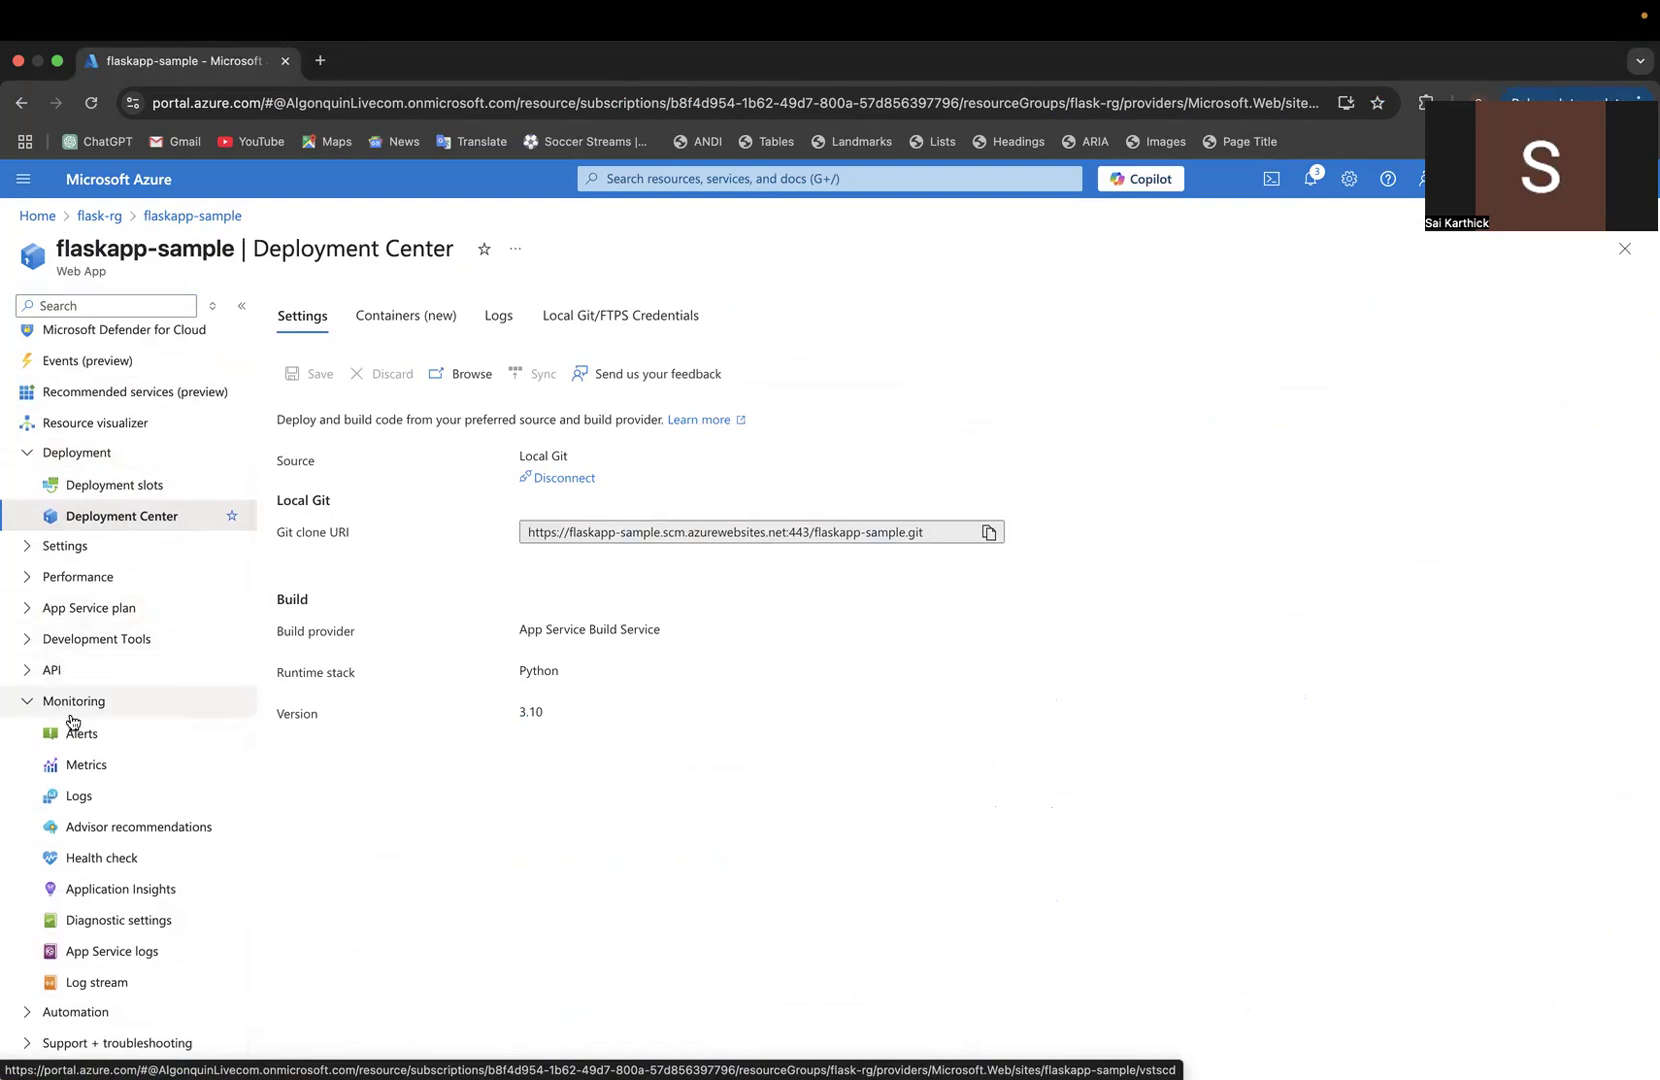
click(117, 918)
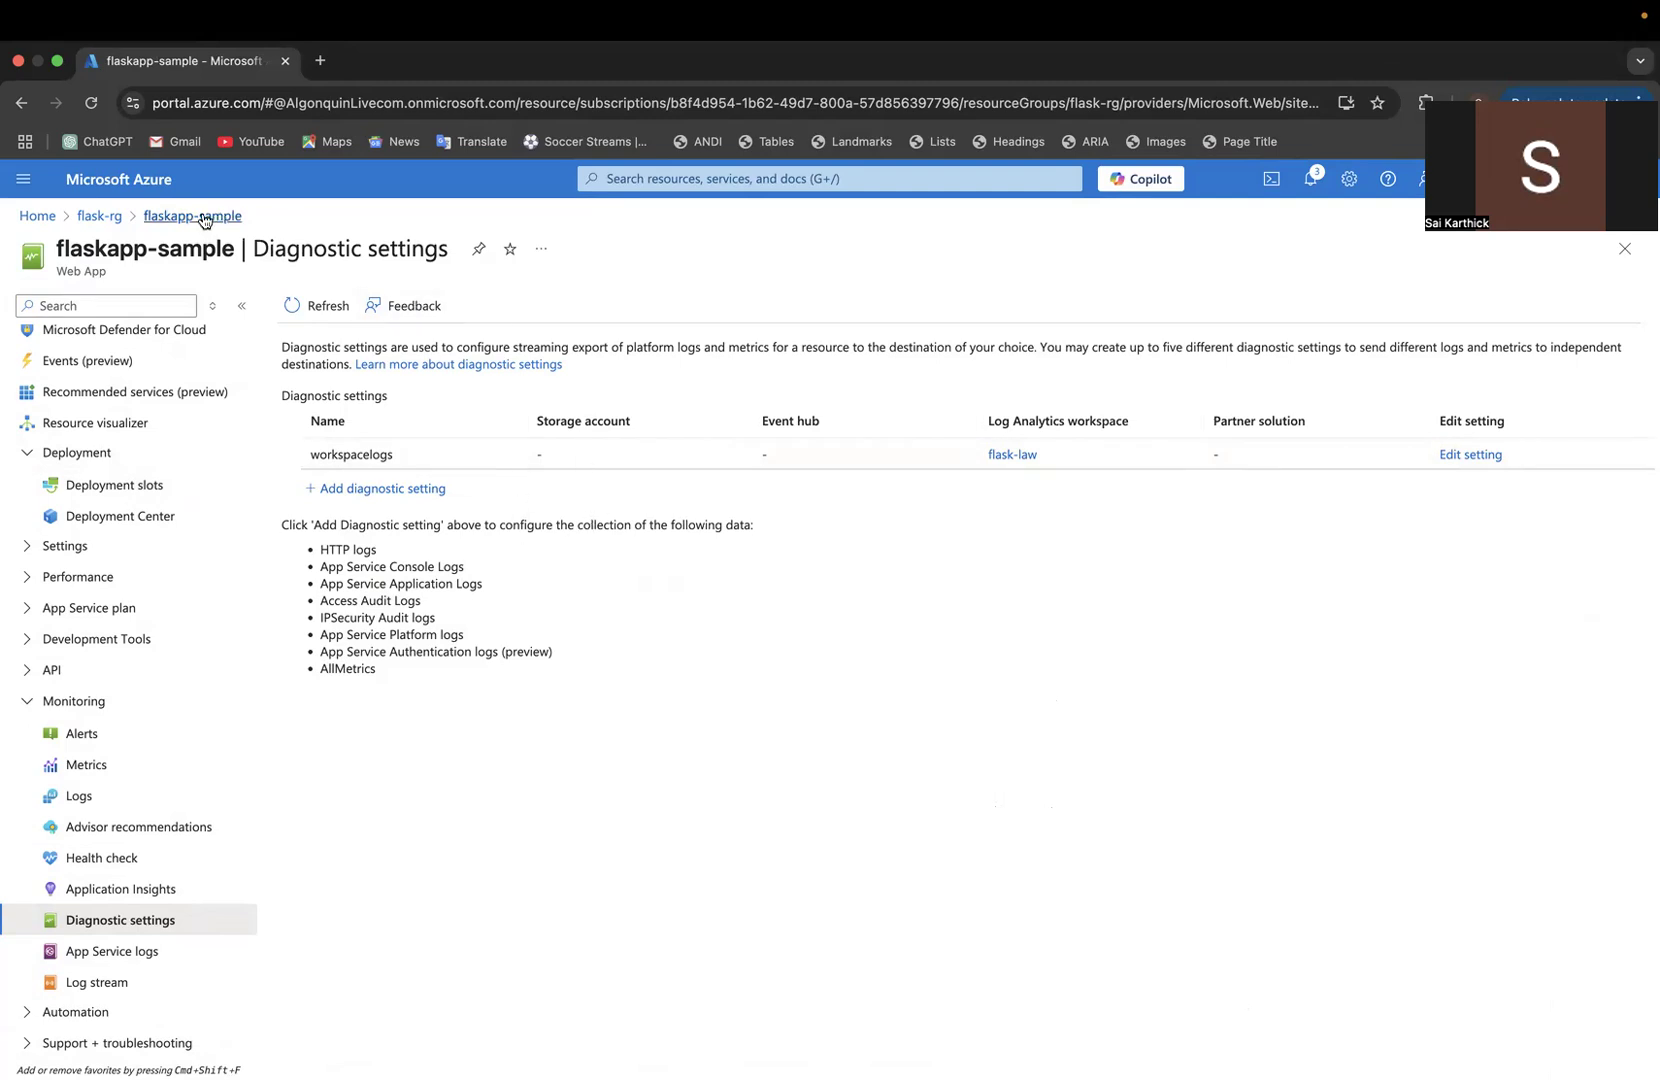
Open the Logs page of the flask-law workspace, dismiss the Queries hub, and set the query editor to KQL mode.
click(103, 217)
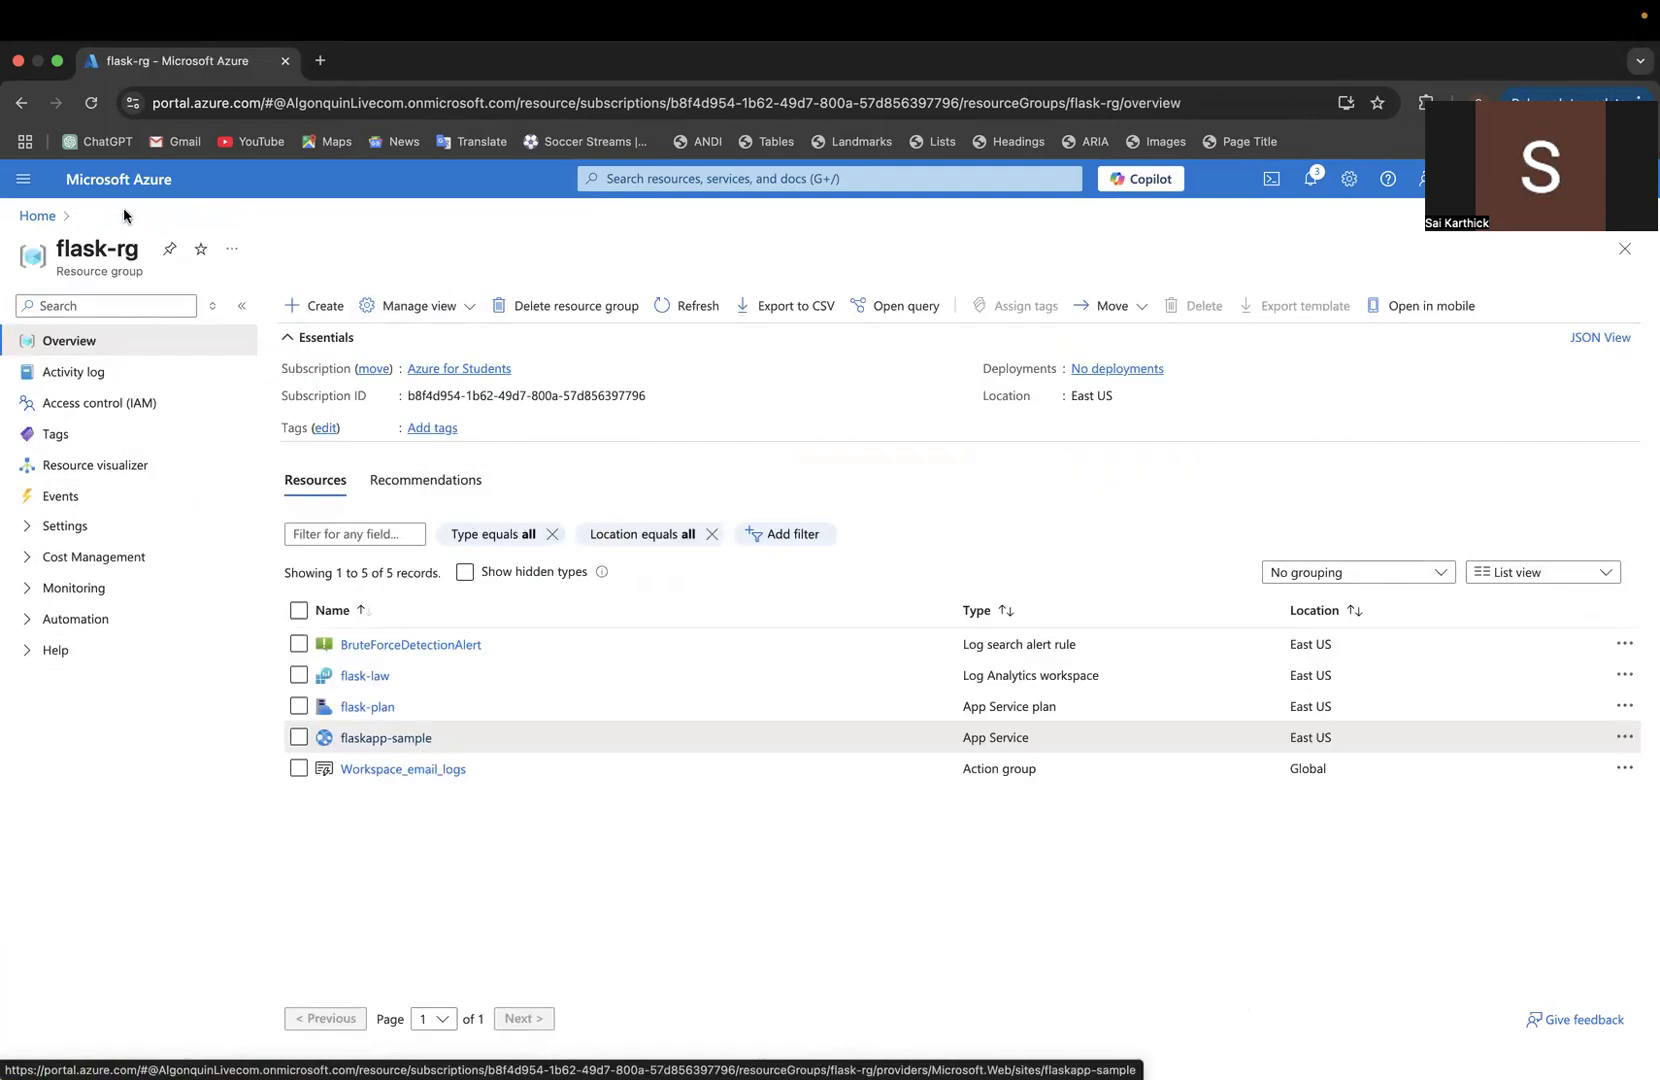
click(376, 678)
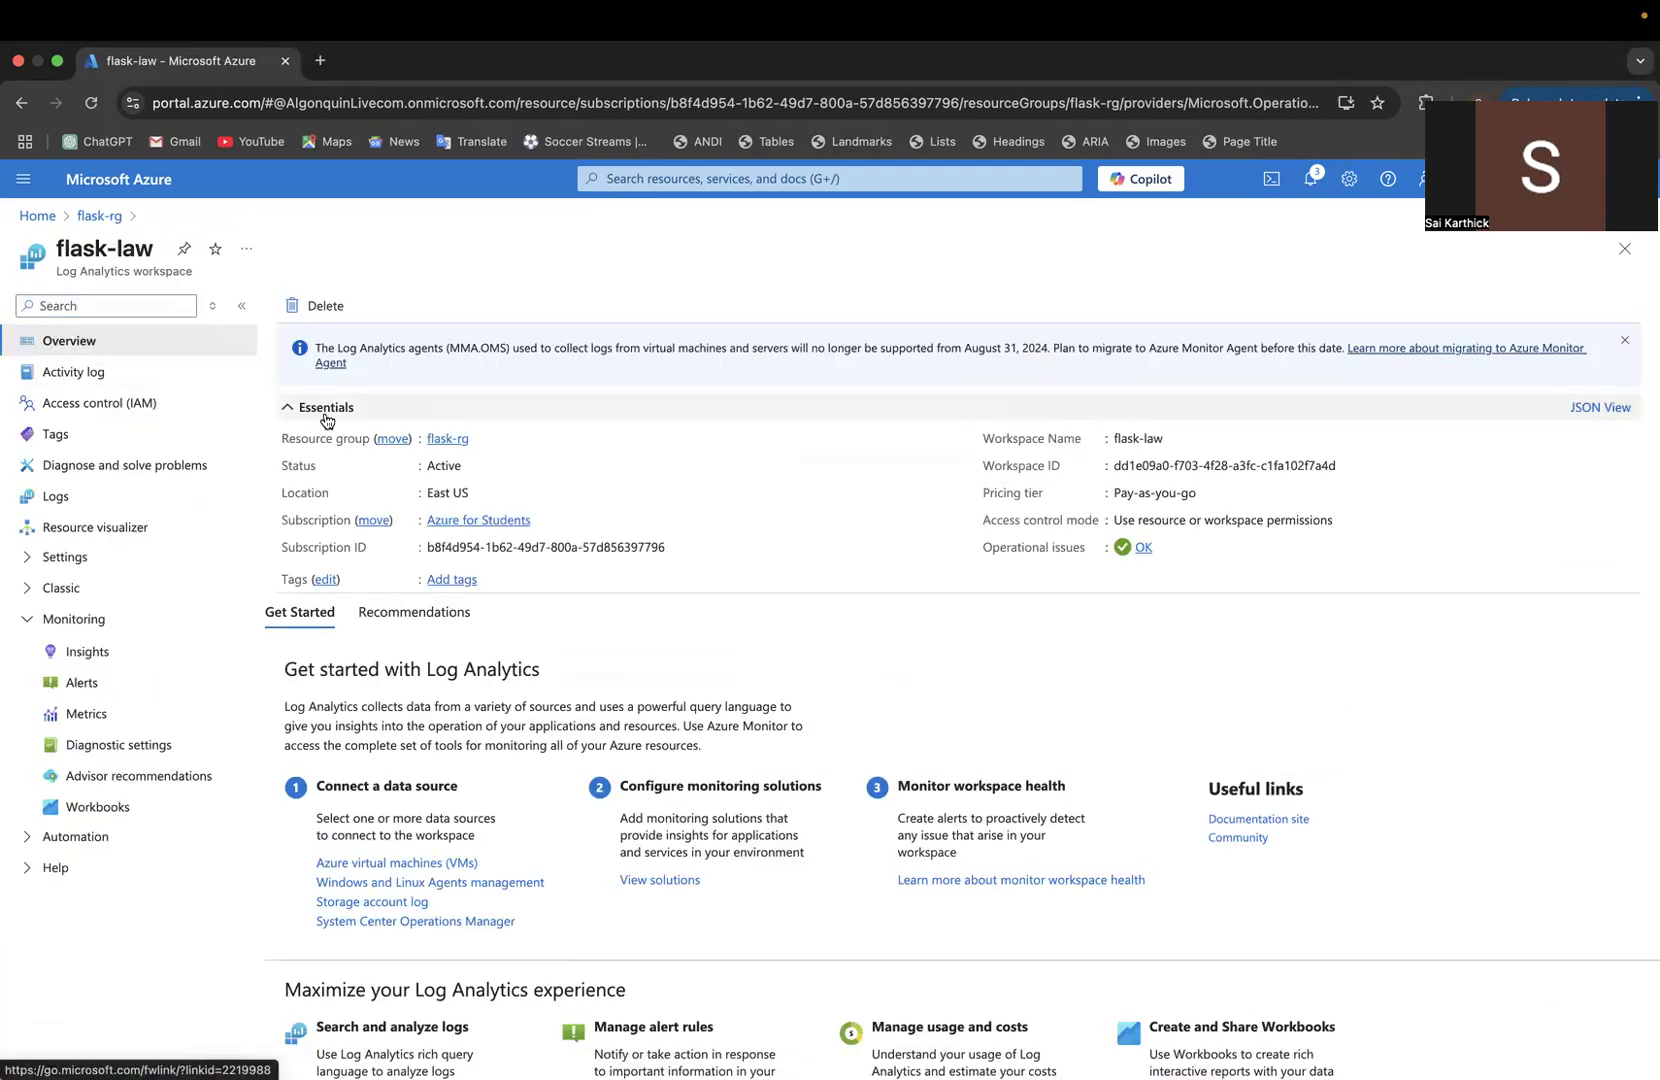
click(101, 500)
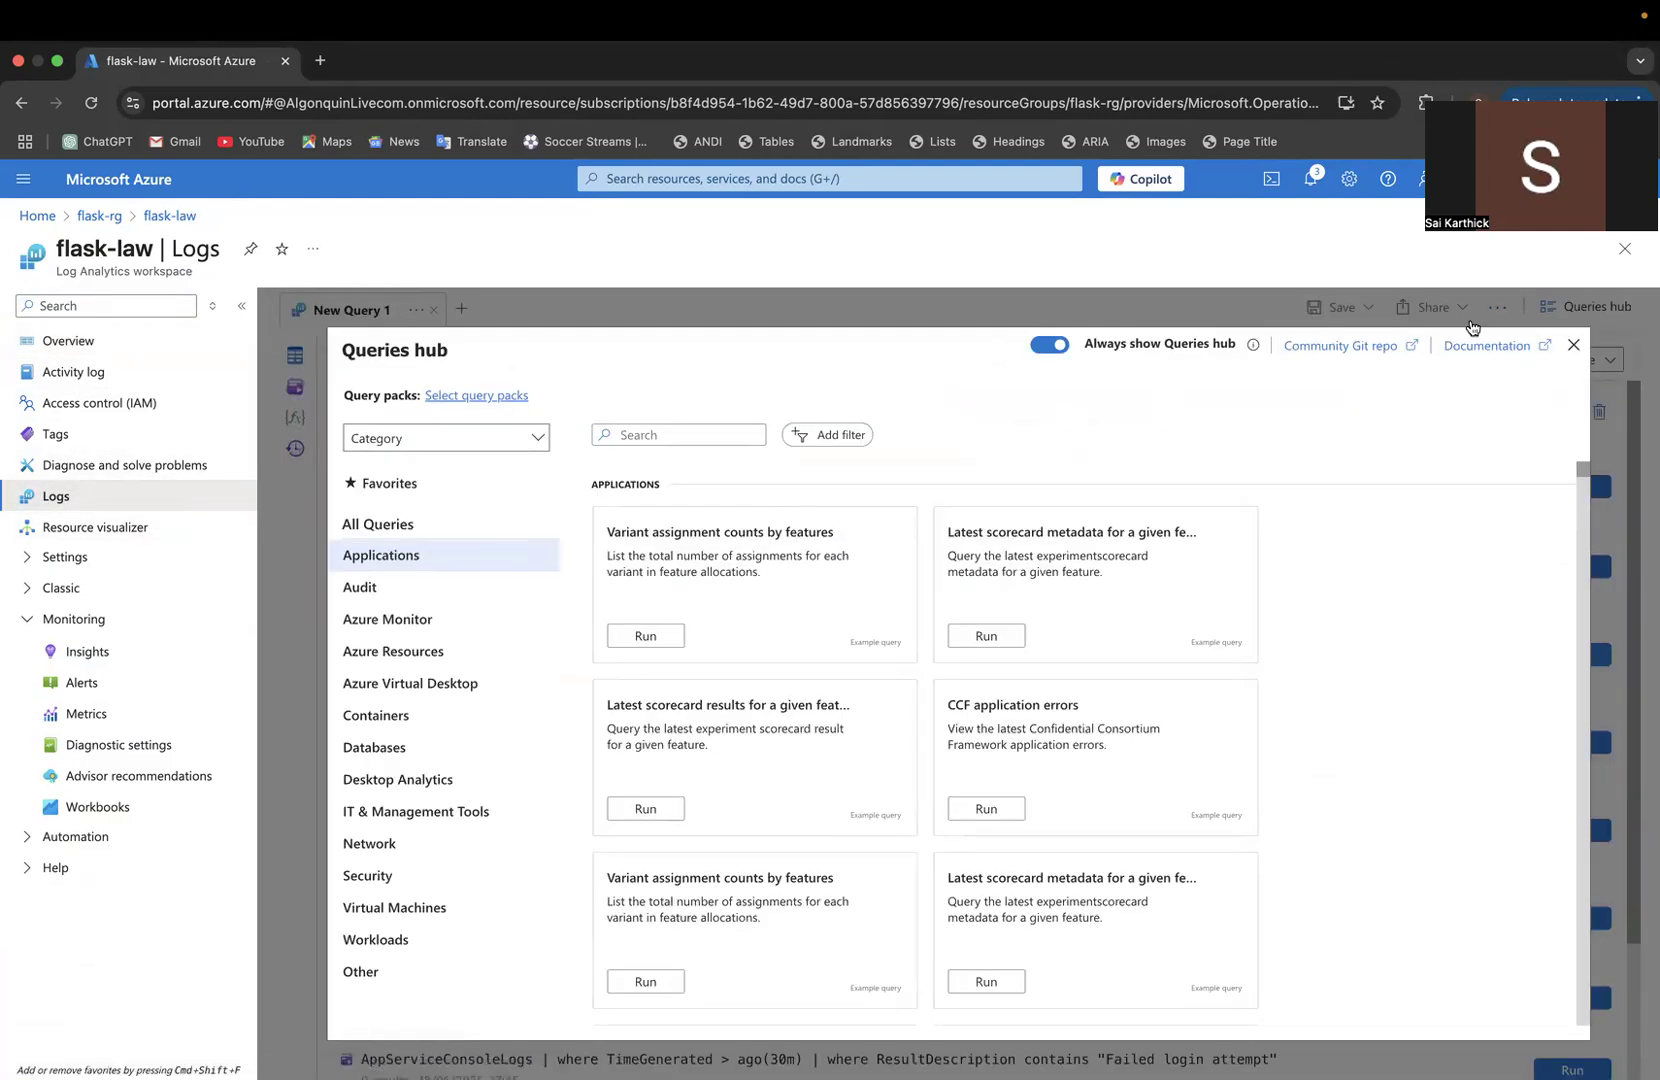
click(1573, 344)
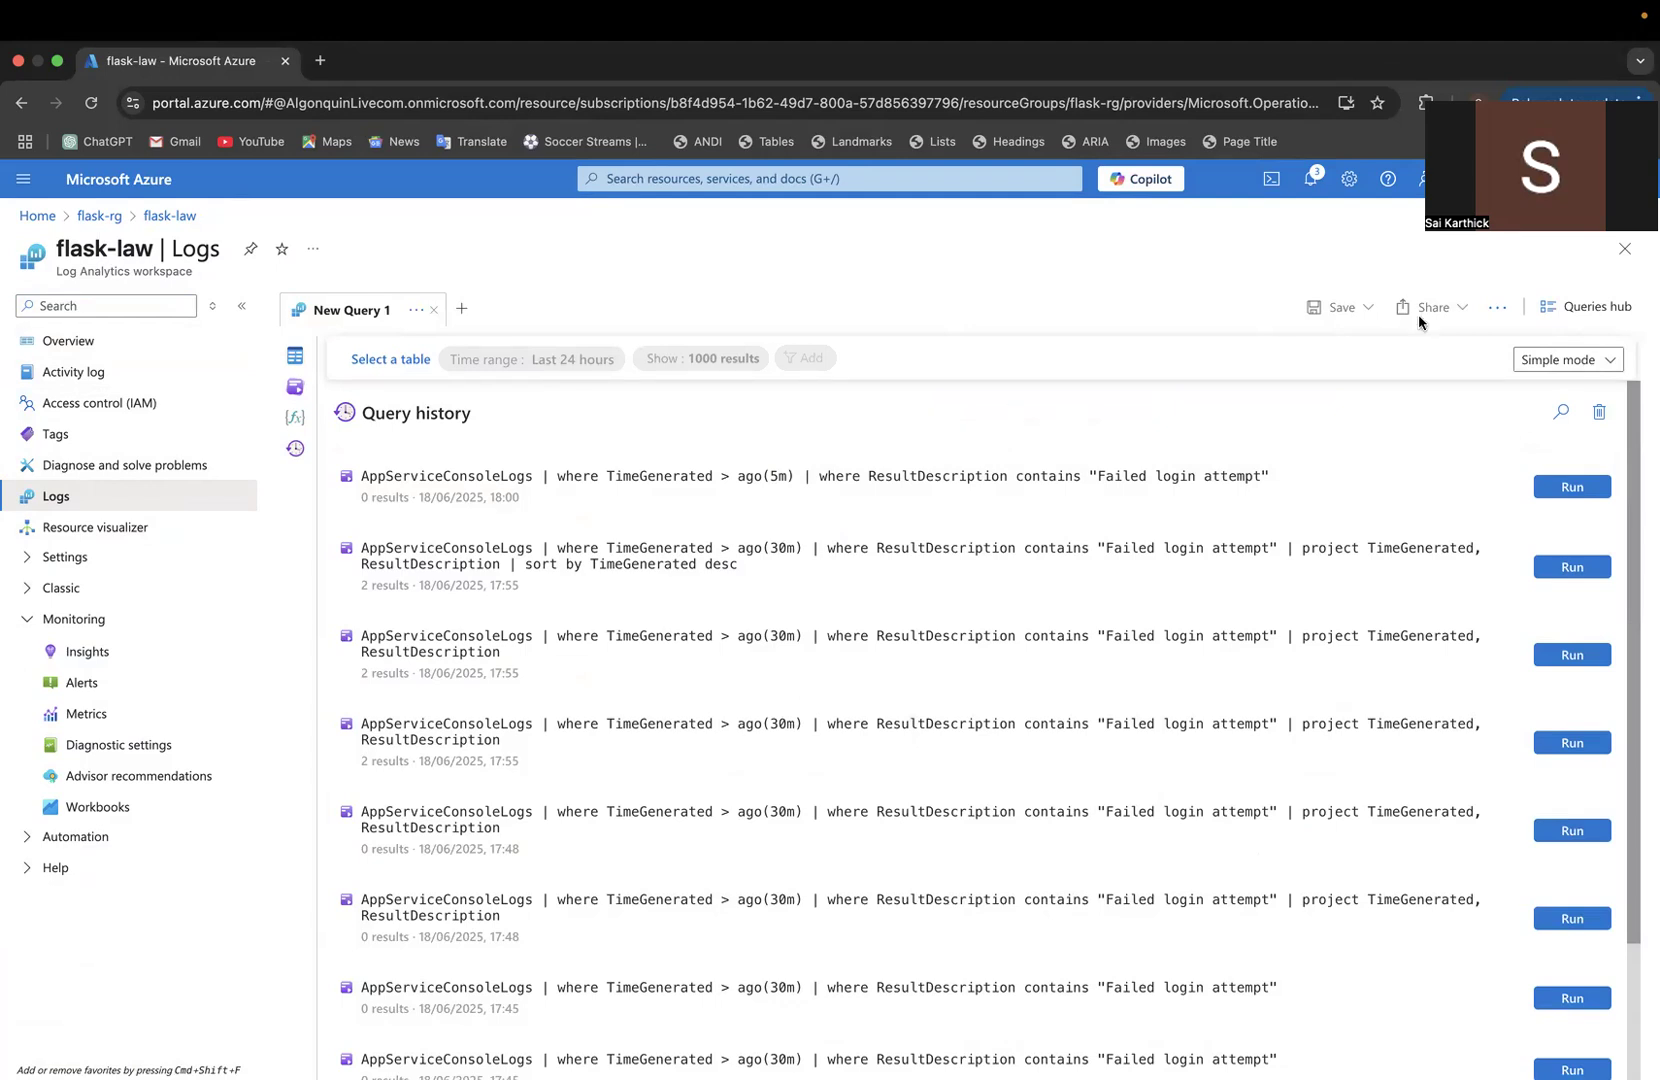
click(1572, 360)
click(1521, 421)
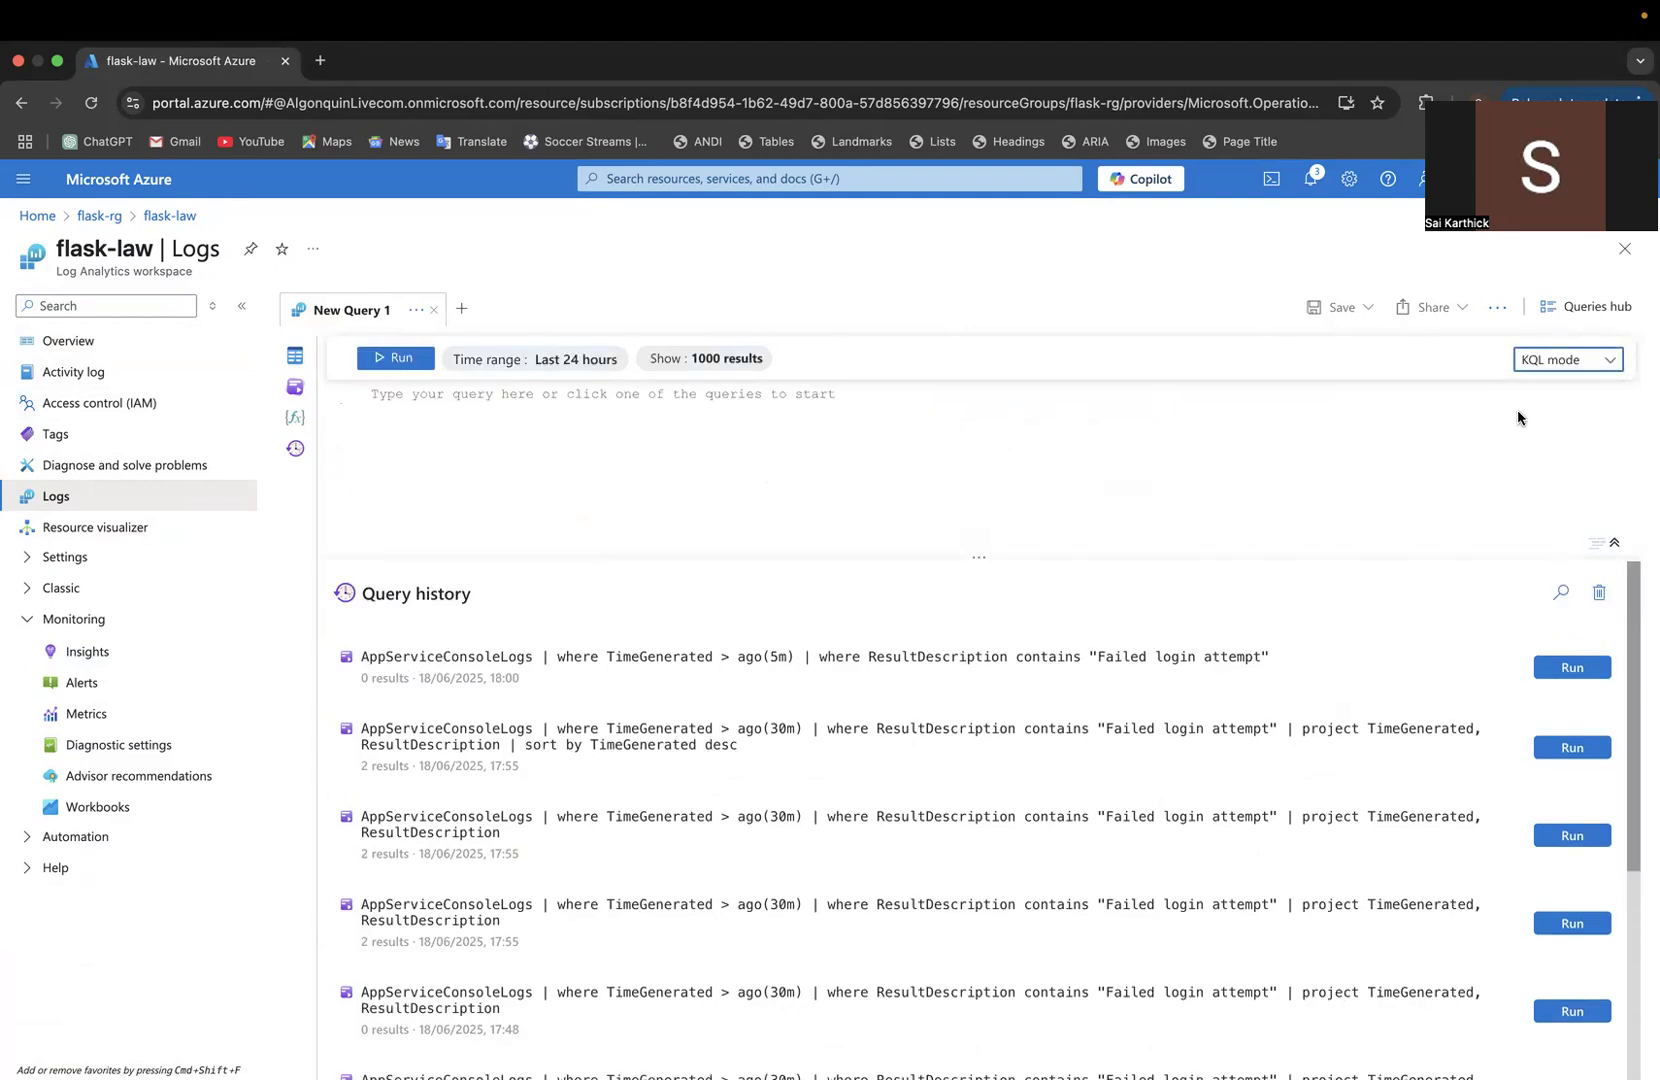
Switch to Safari and copy the AppServiceConsoleLogs "Failed login attempt" KQL query from the Flask App Azure Deployment chat in ChatGPT.
key(ctrl+Up)
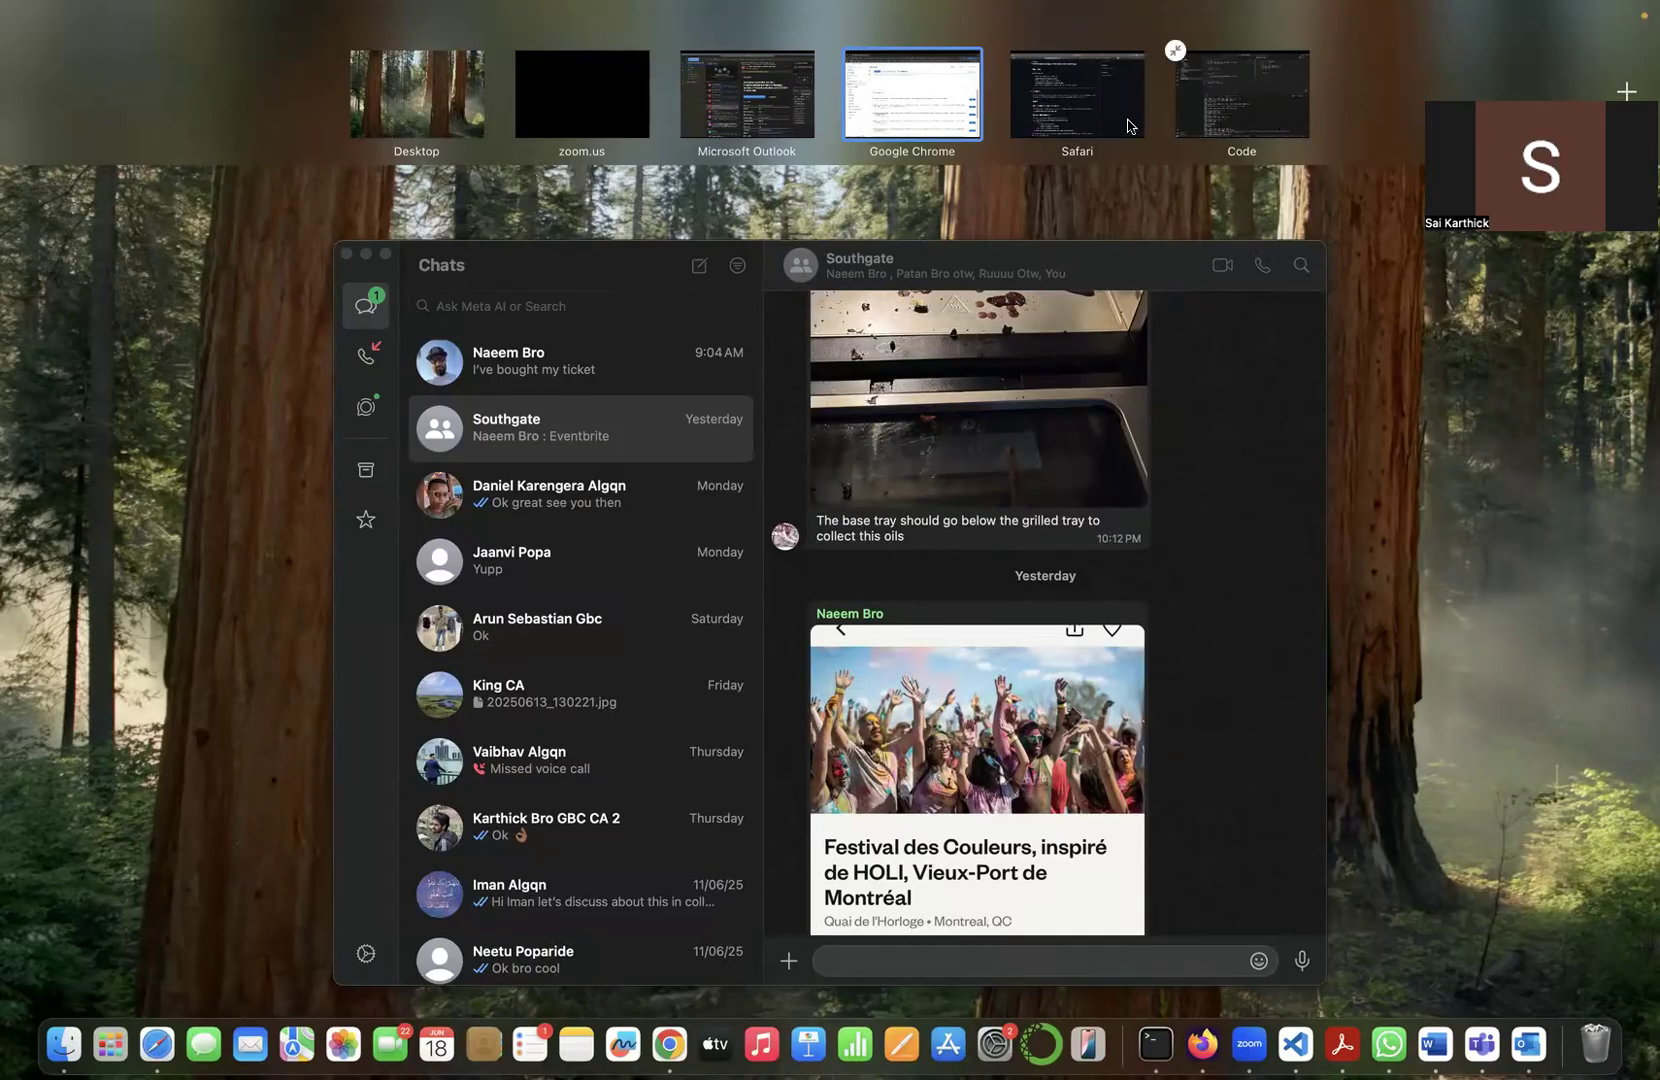
click(1128, 126)
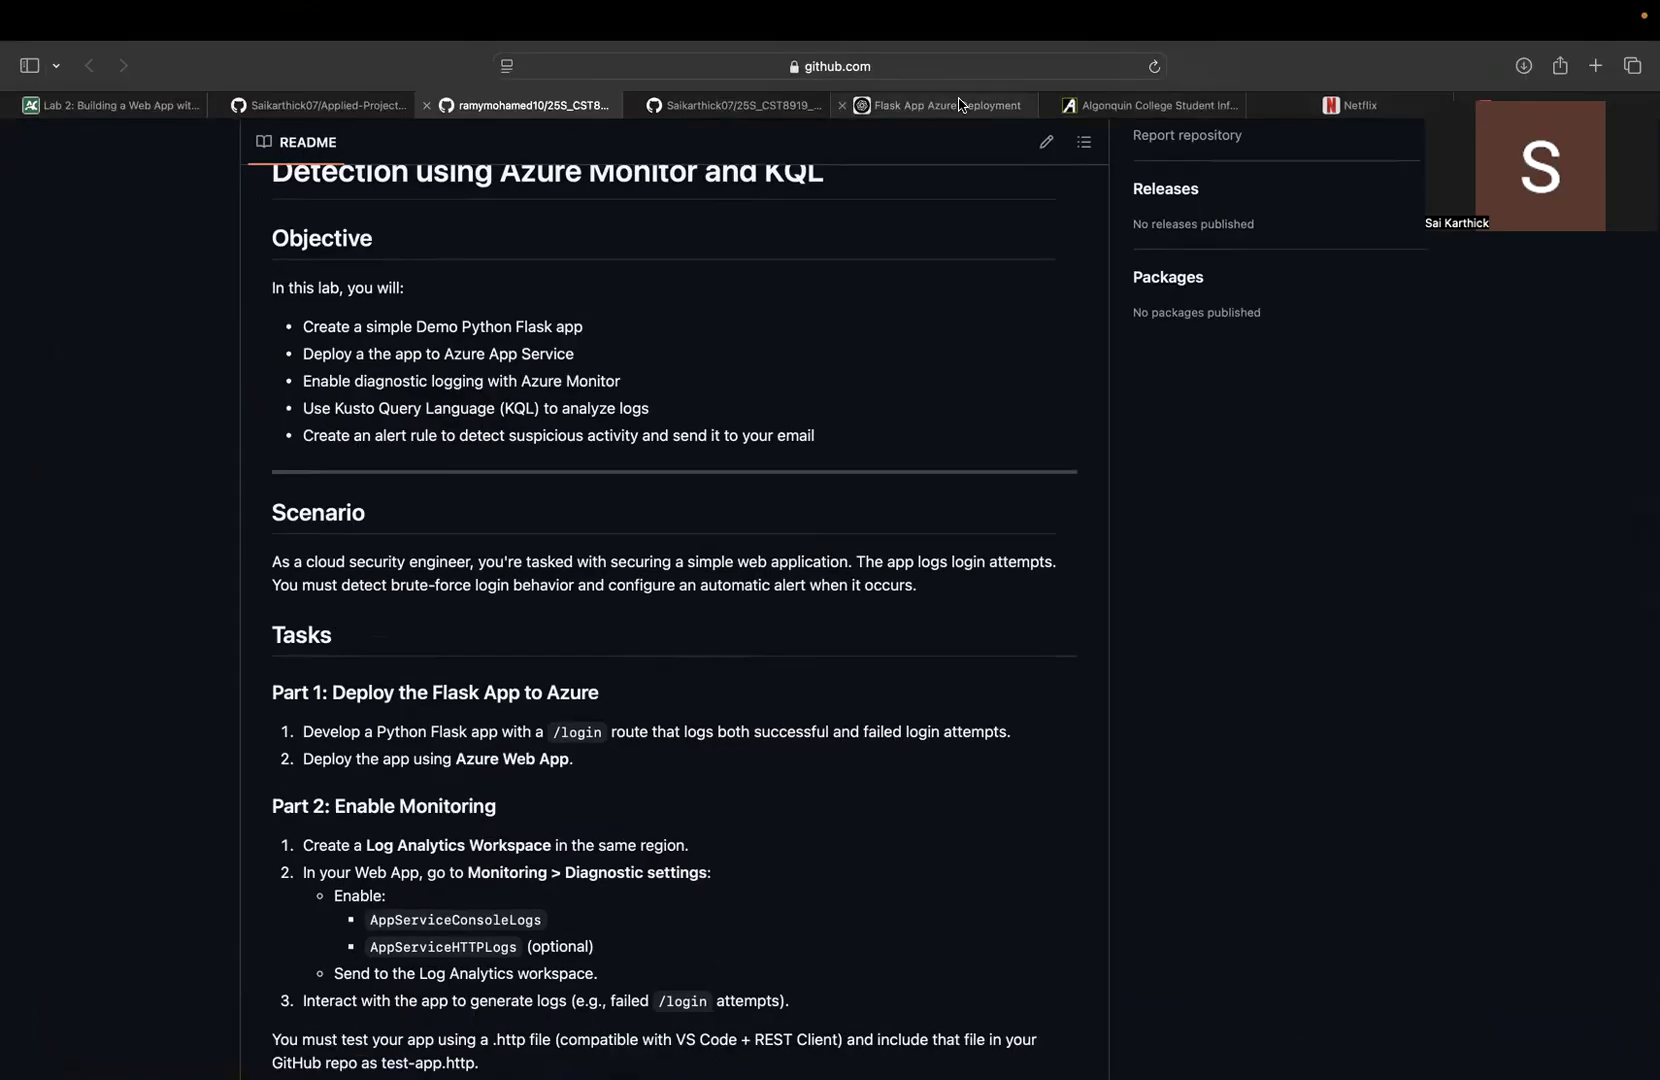
click(886, 104)
scroll(850, 446, up, 10)
scroll(850, 446, up, 15)
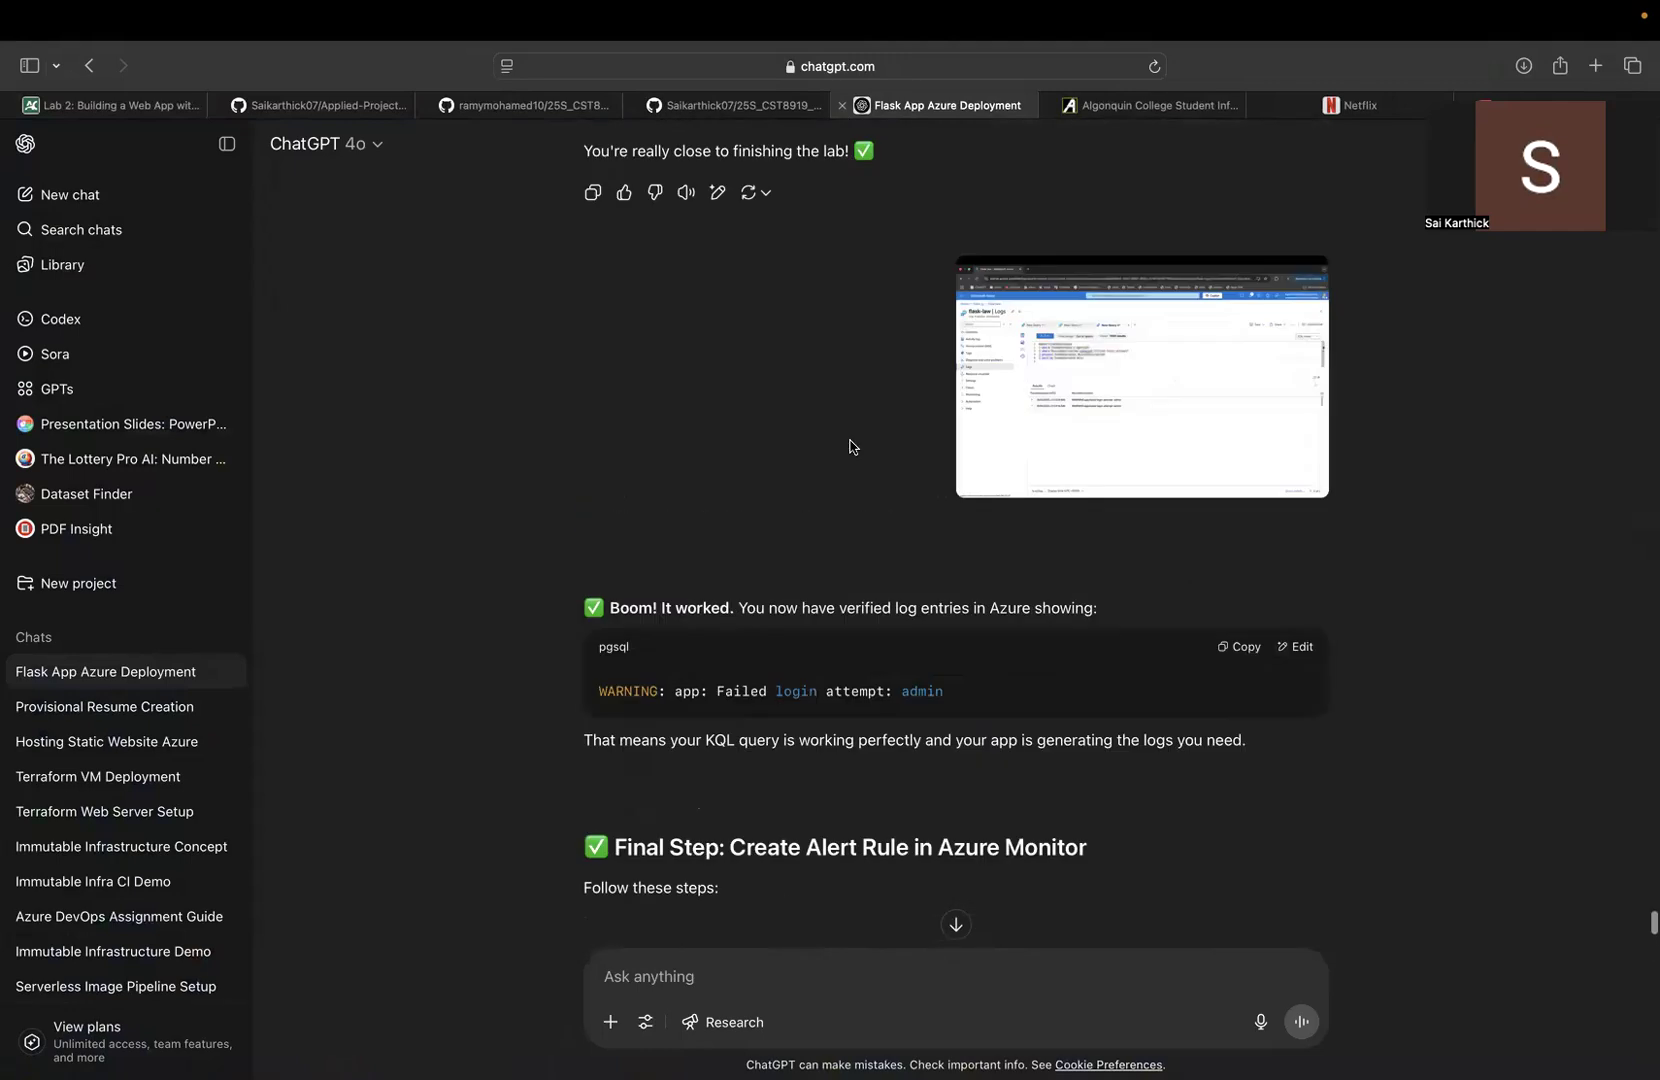
scroll(850, 446, down, 1)
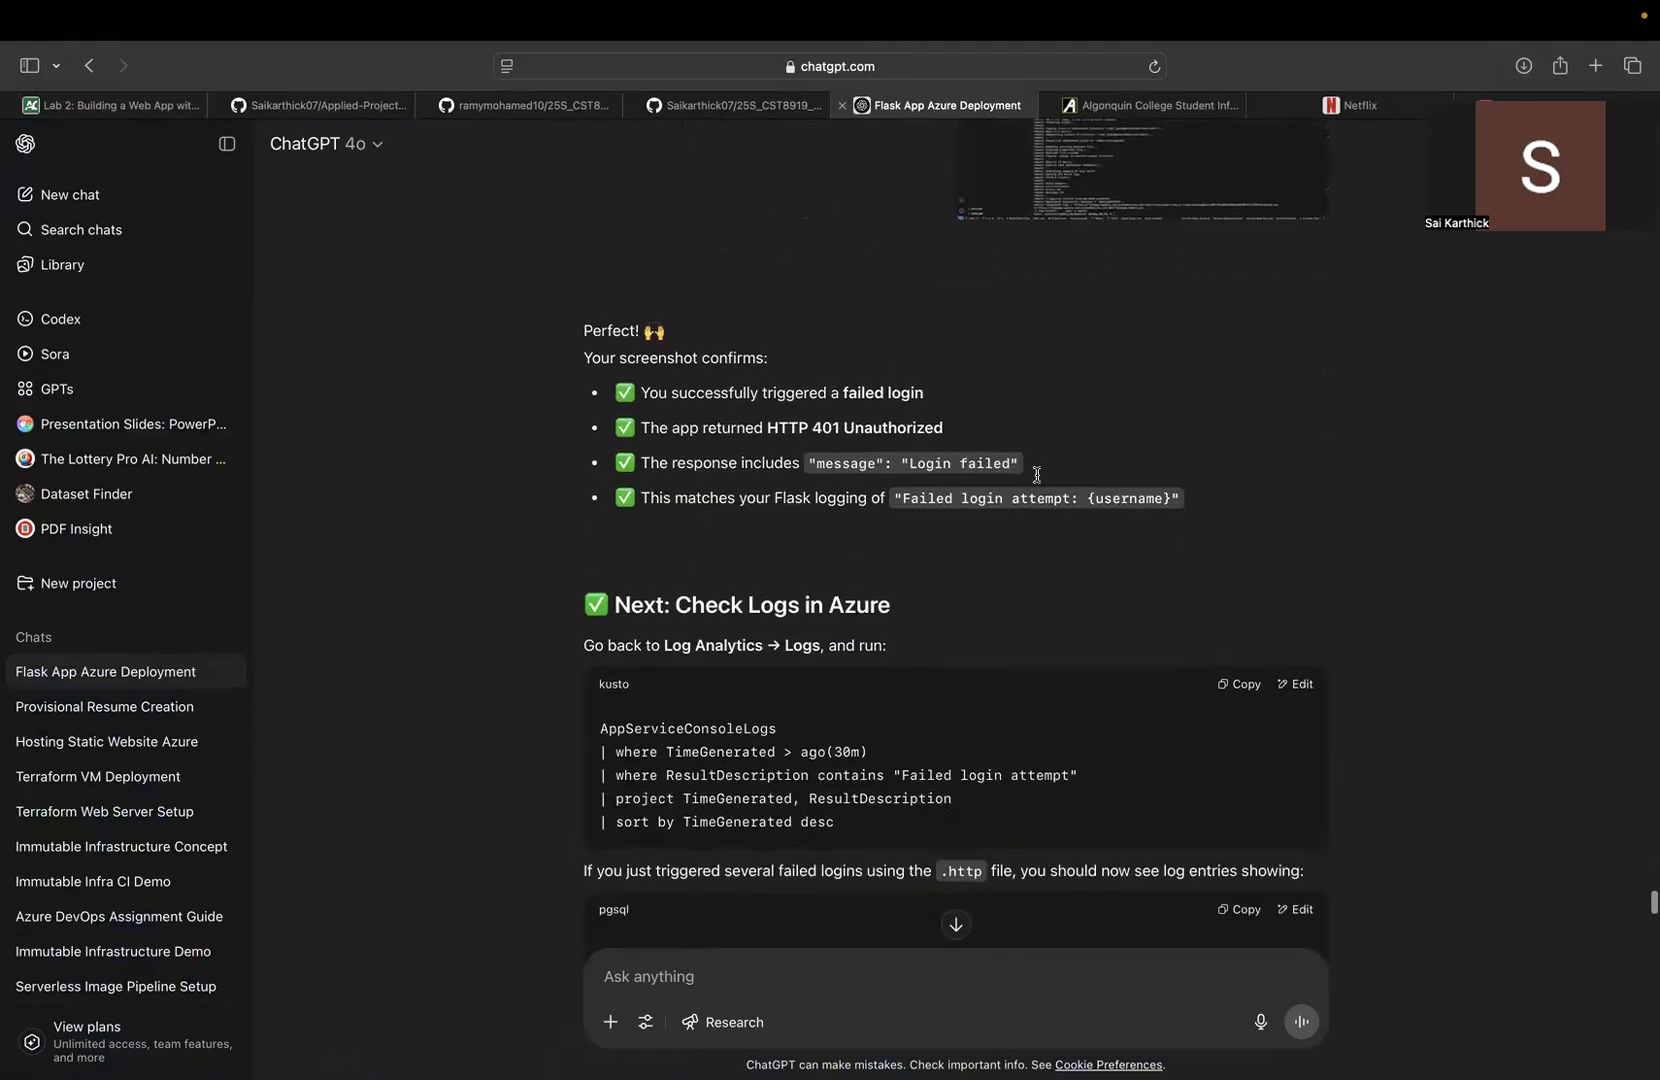
scroll(1122, 653, up, 8)
scroll(1124, 656, up, 10)
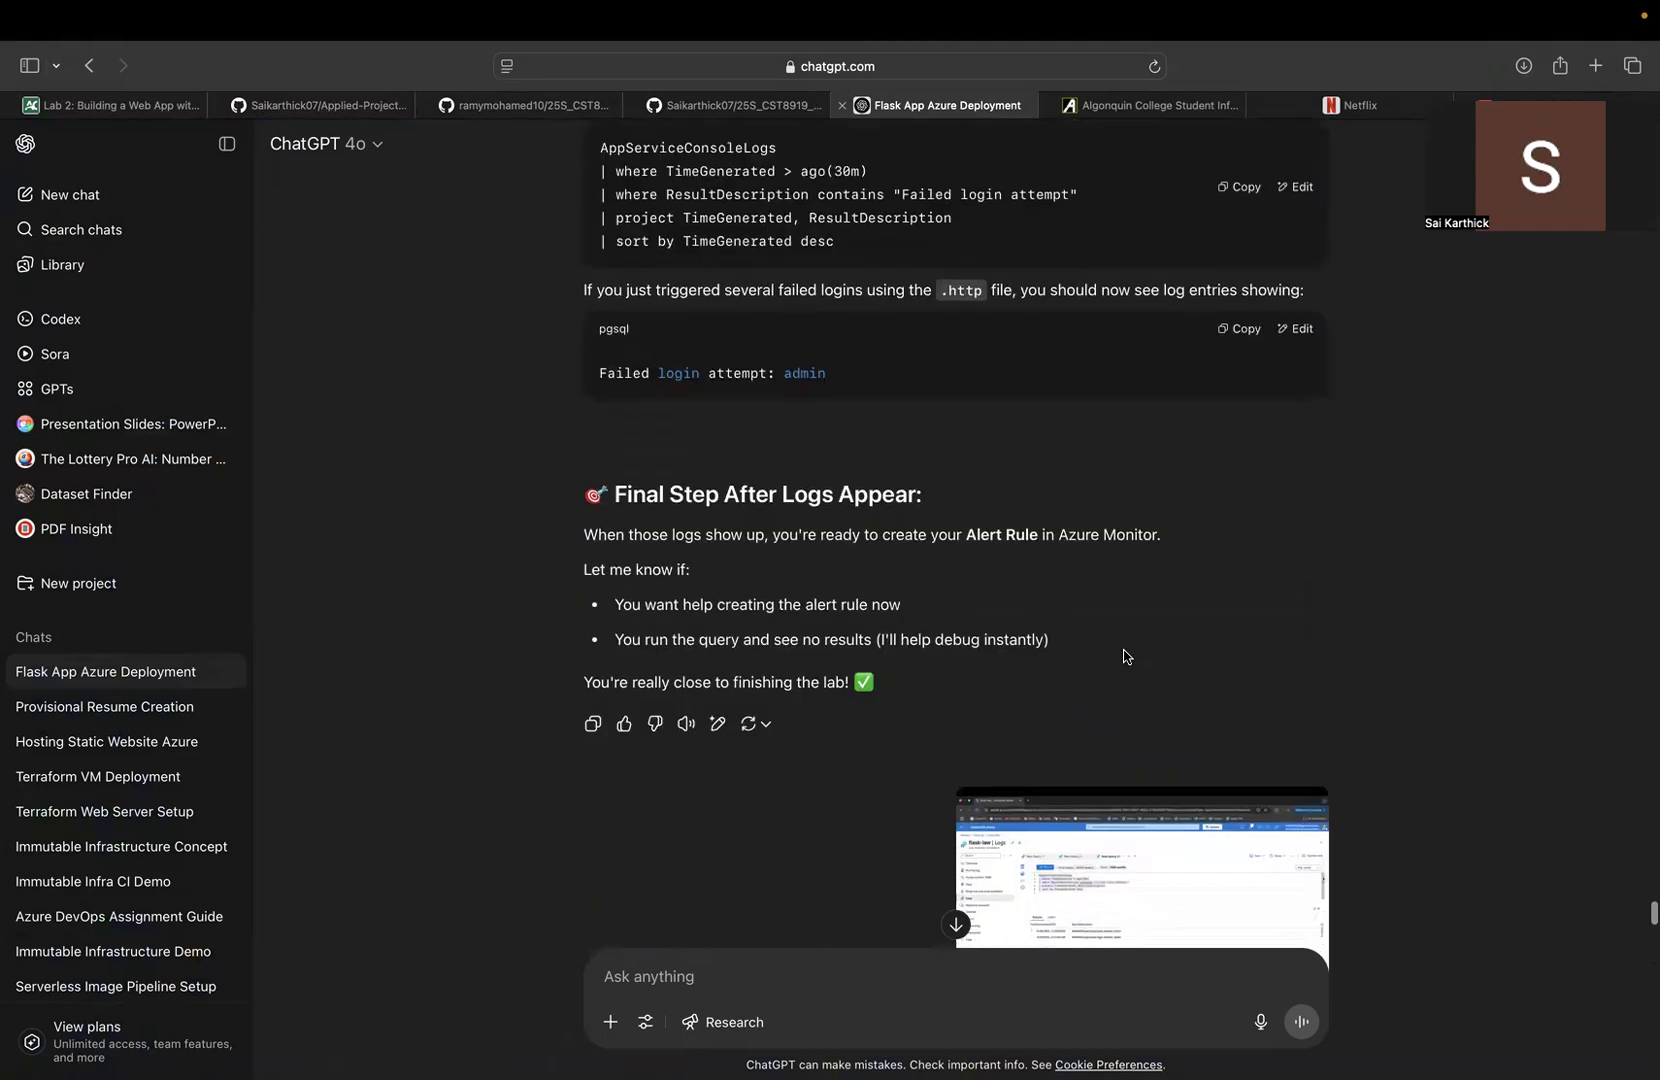
click(1222, 495)
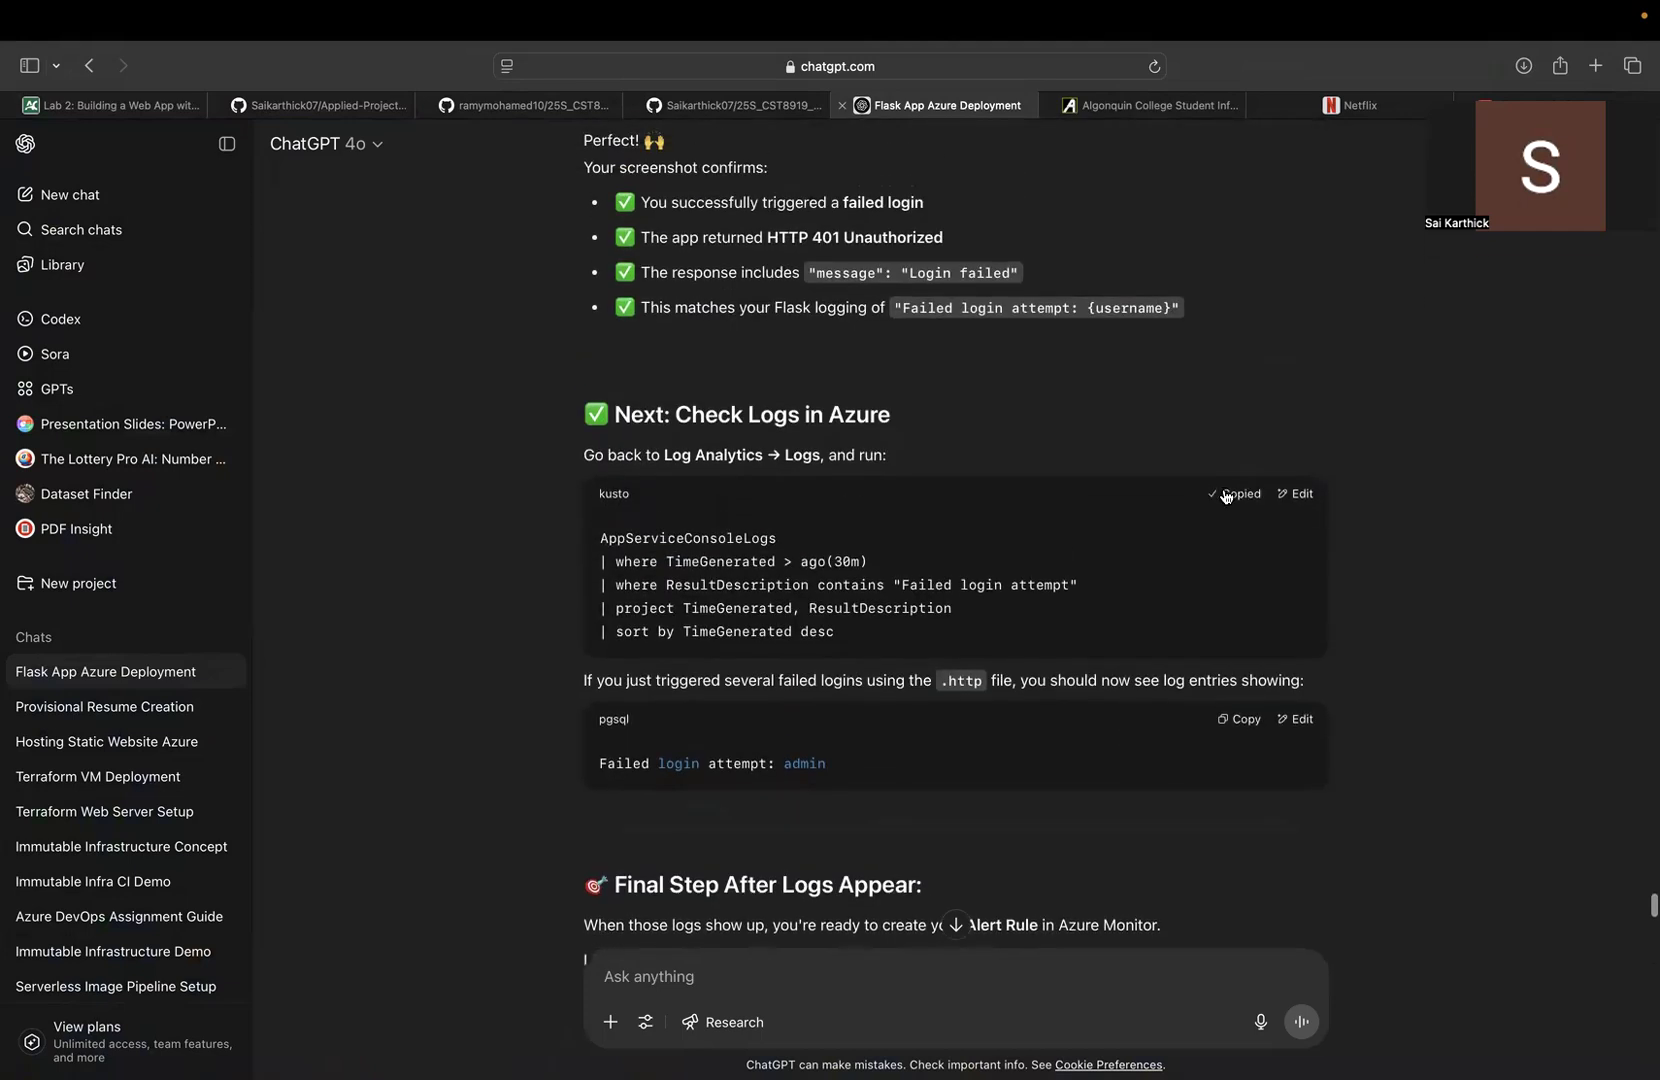
Switch to the Azure portal in Chrome, paste the copied failed-login query into the flask-law query editor, and run it.
key(ctrl+Up)
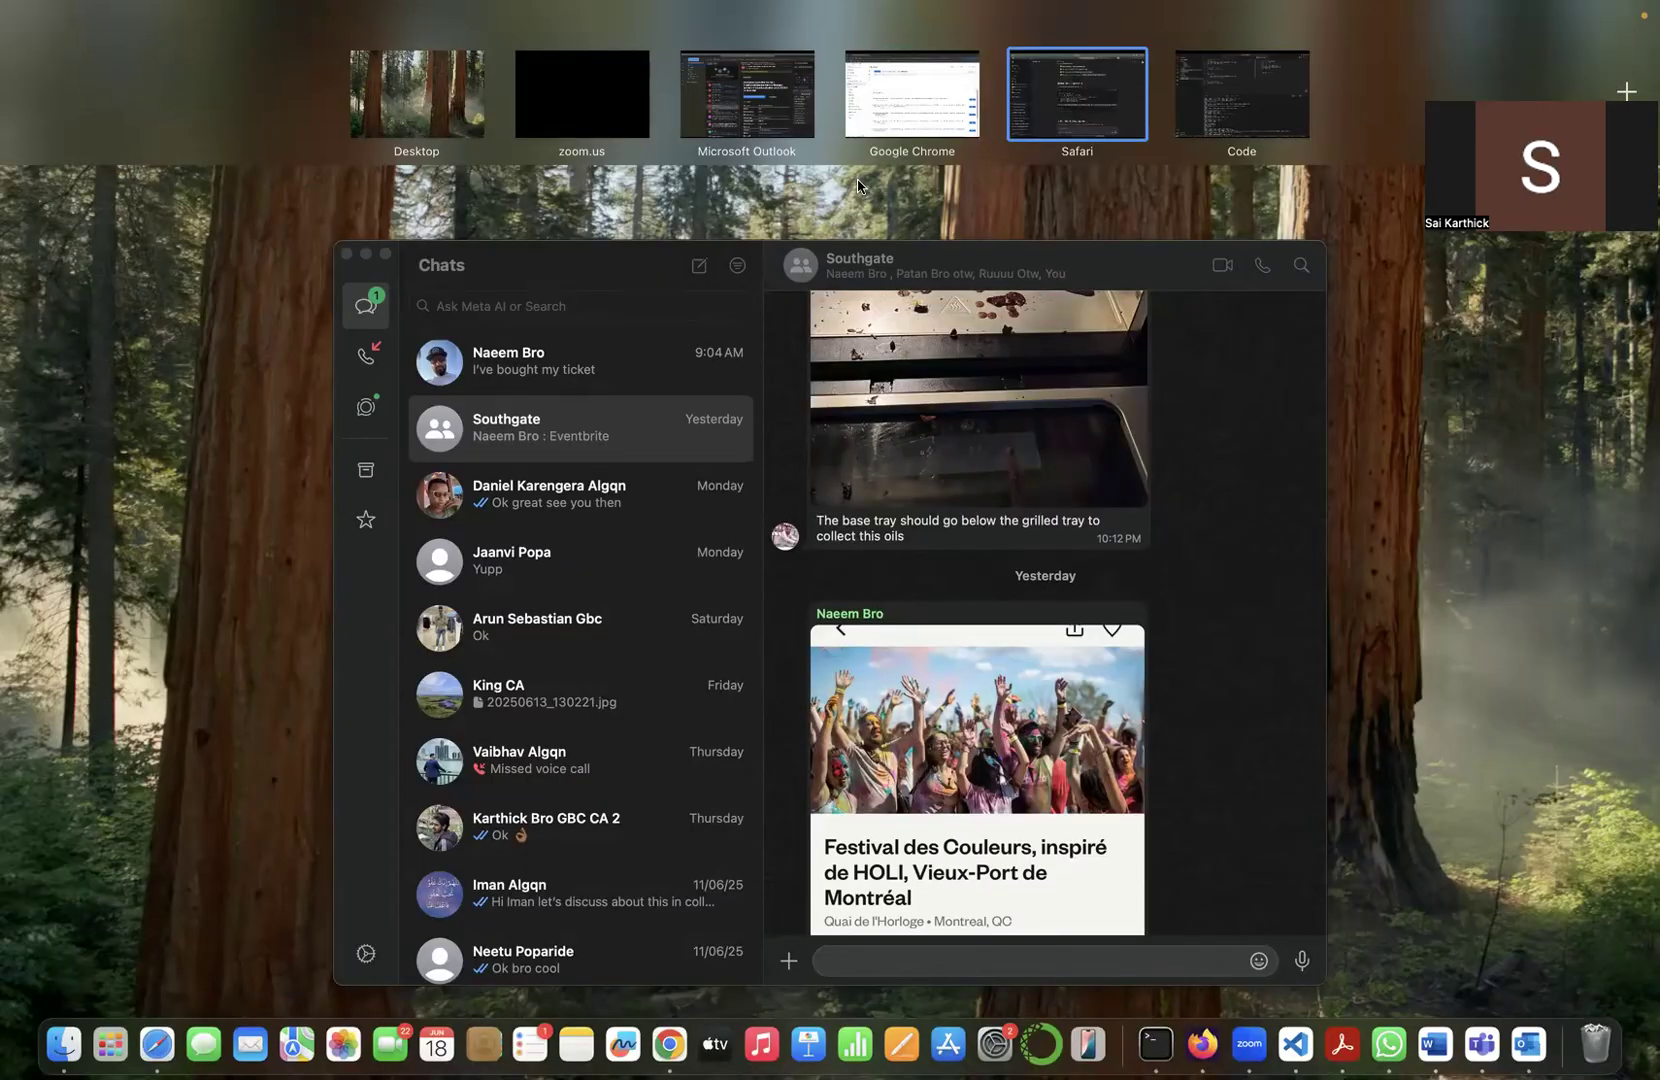
click(905, 89)
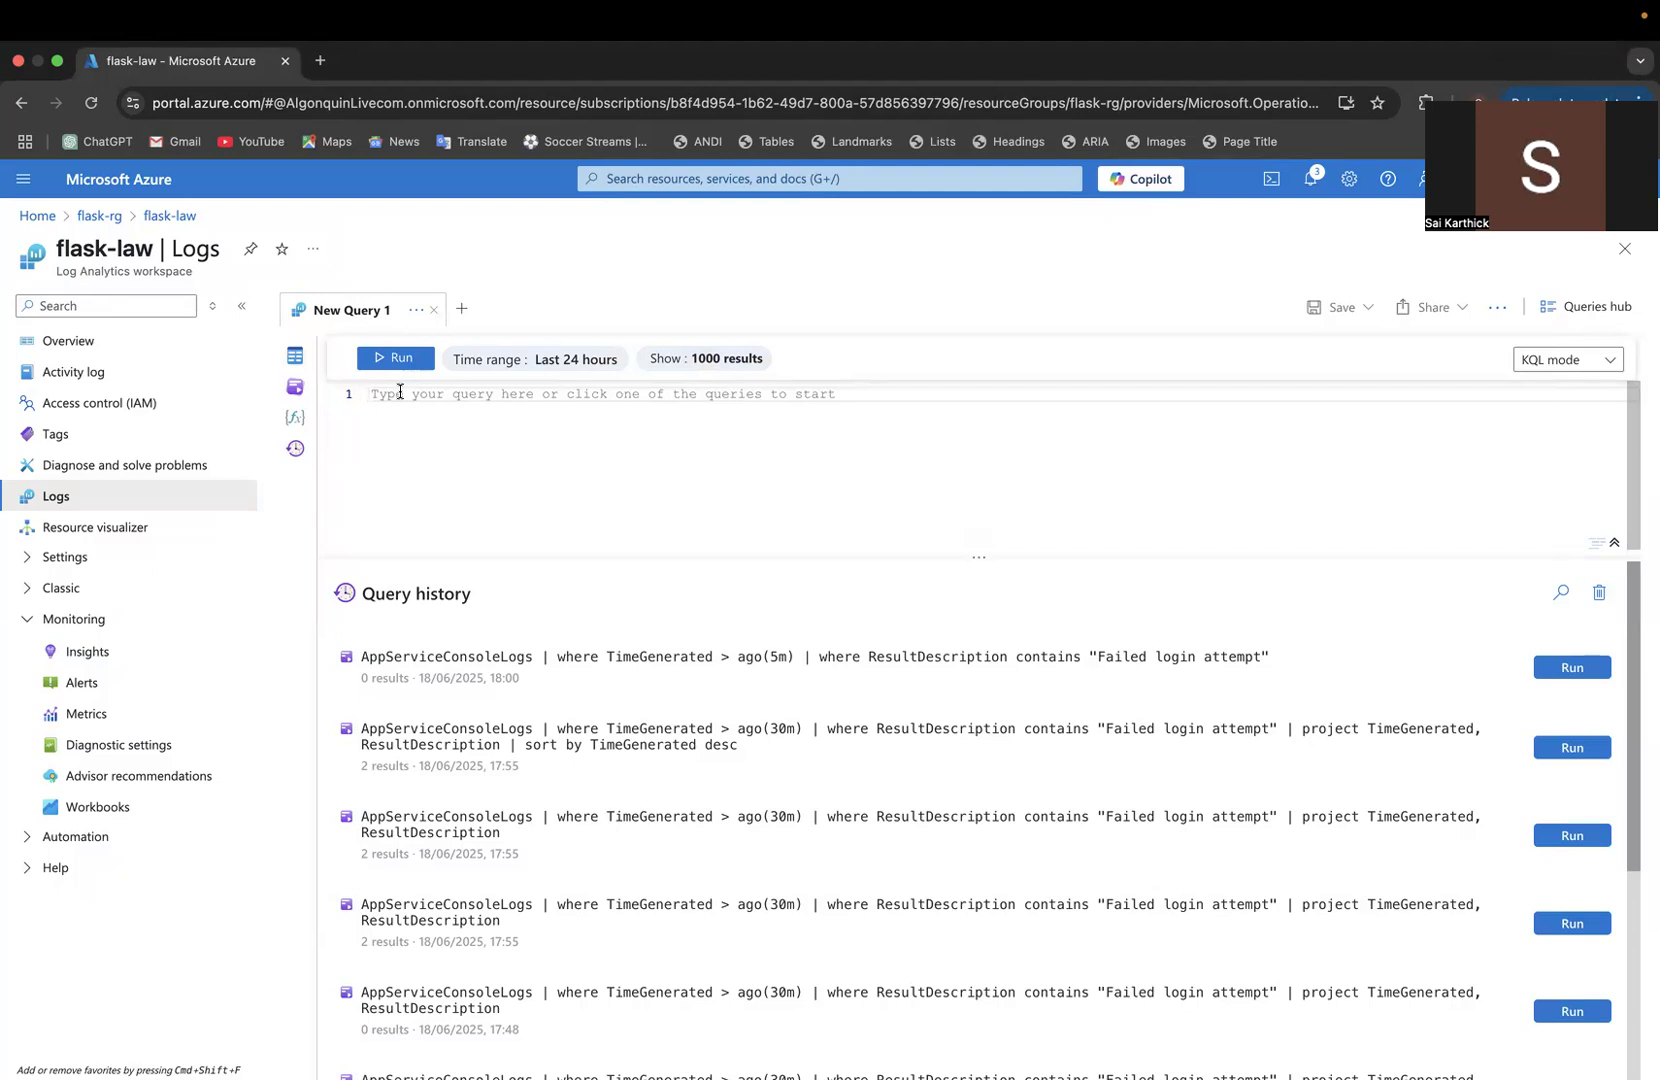
key(super+v)
click(573, 459)
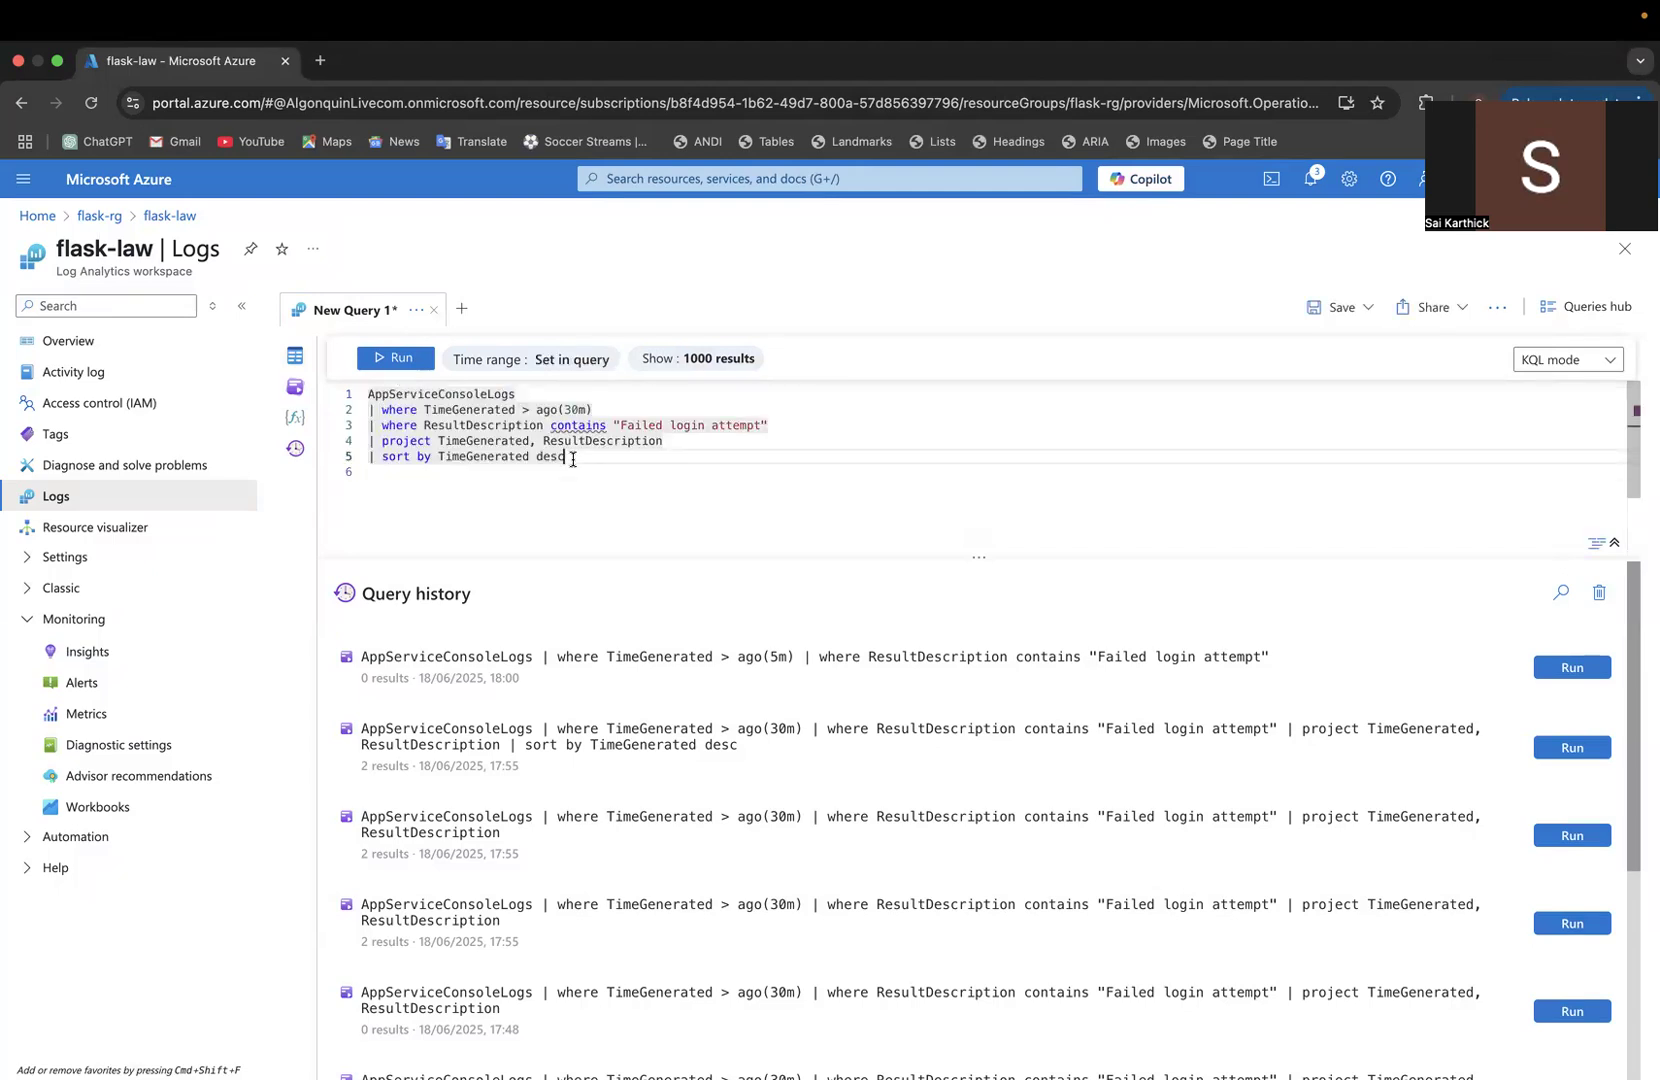
click(402, 362)
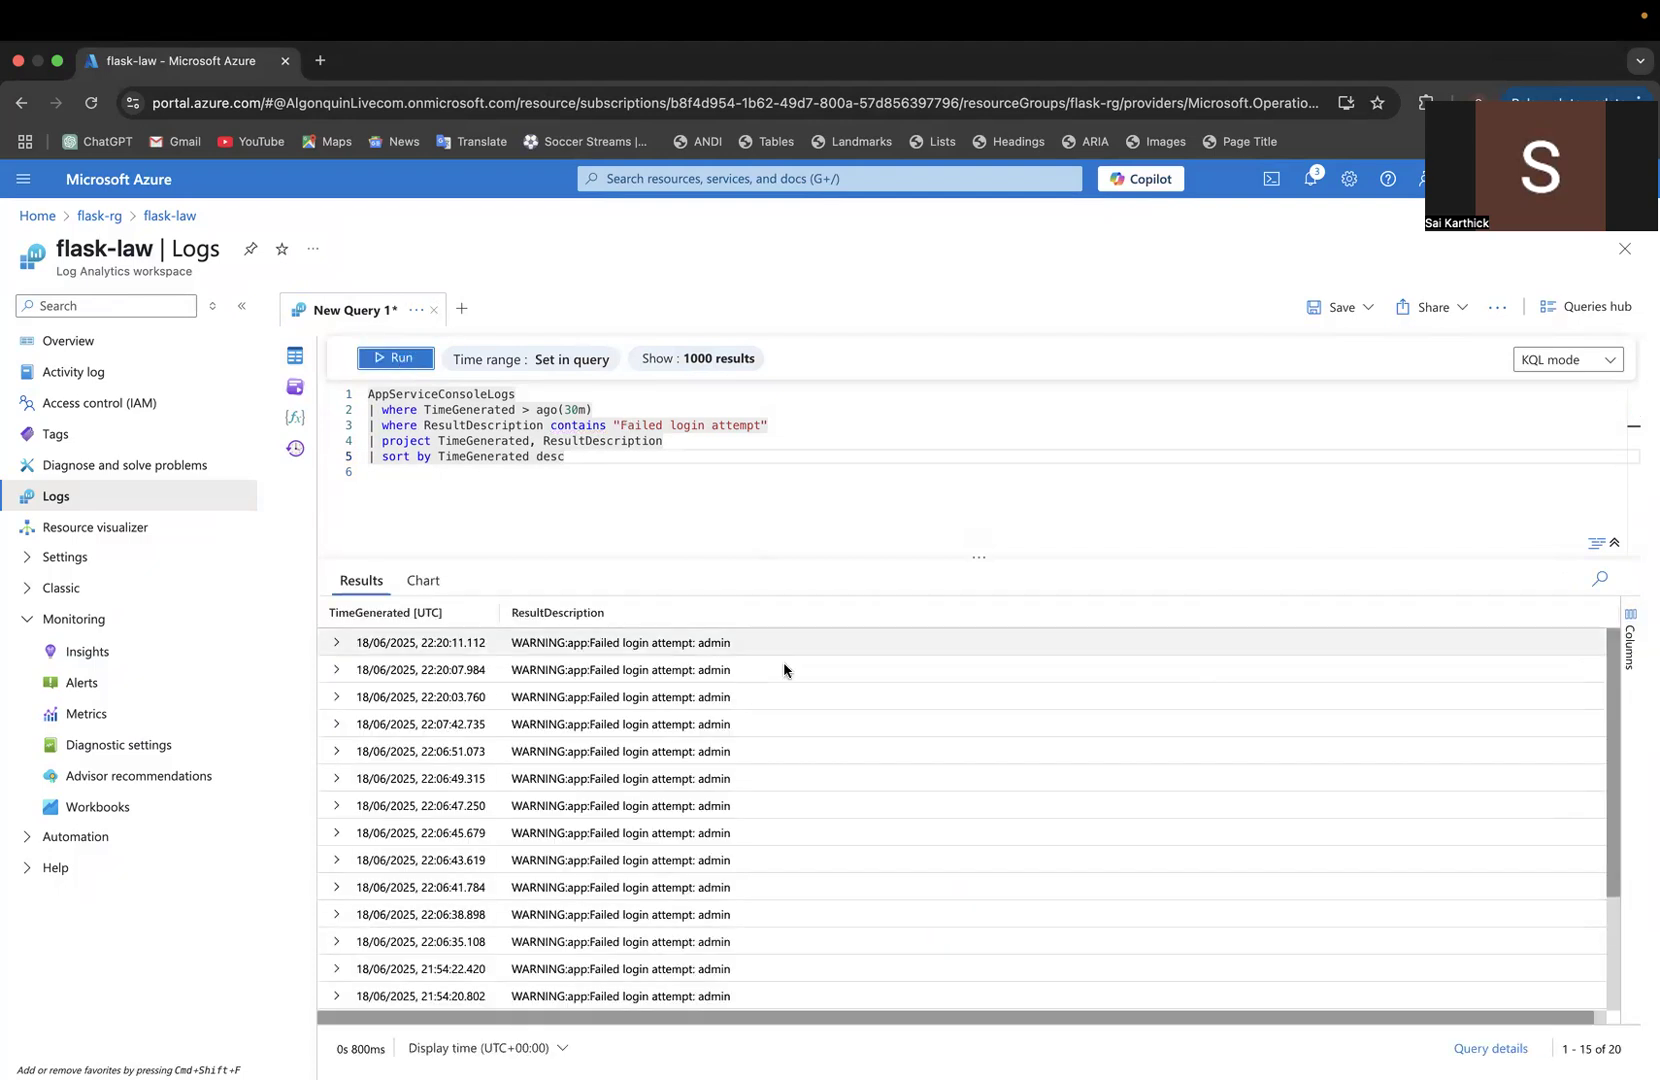
Look through all the failed login attempt rows returned by the AppServiceConsoleLogs query, down to the oldest entry.
scroll(752, 706, down, 3)
scroll(752, 710, down, 1)
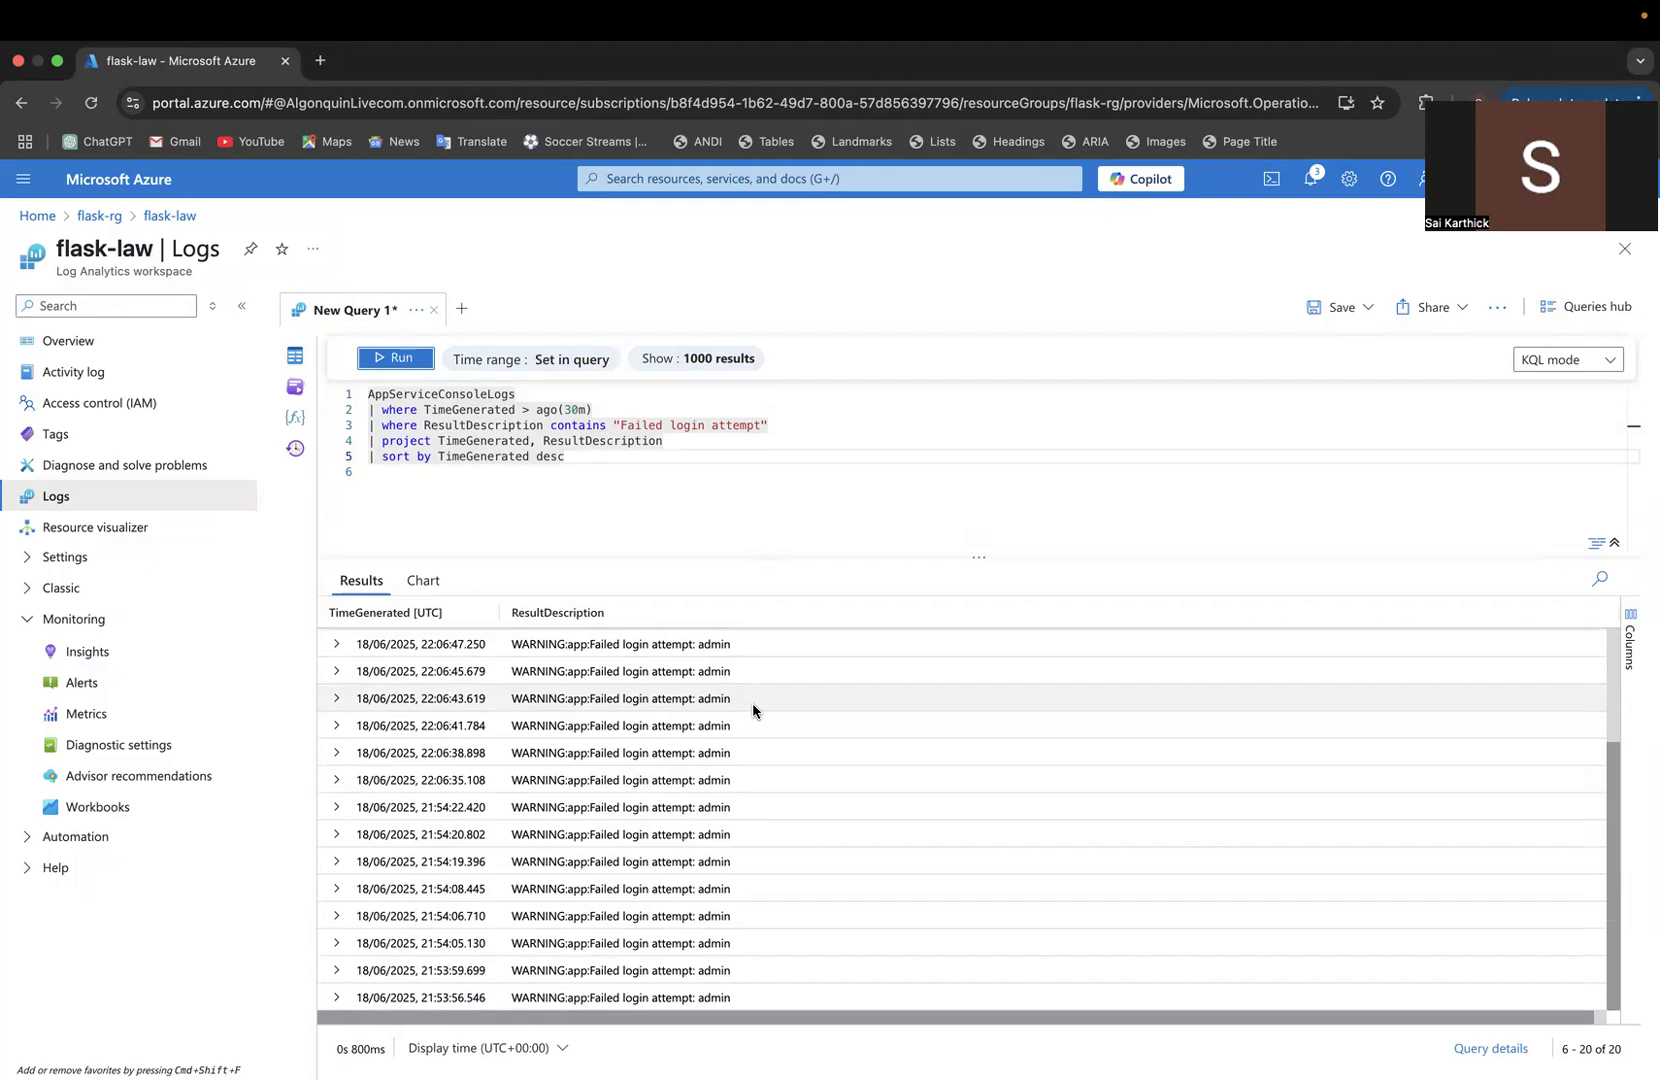
scroll(753, 710, up, 3)
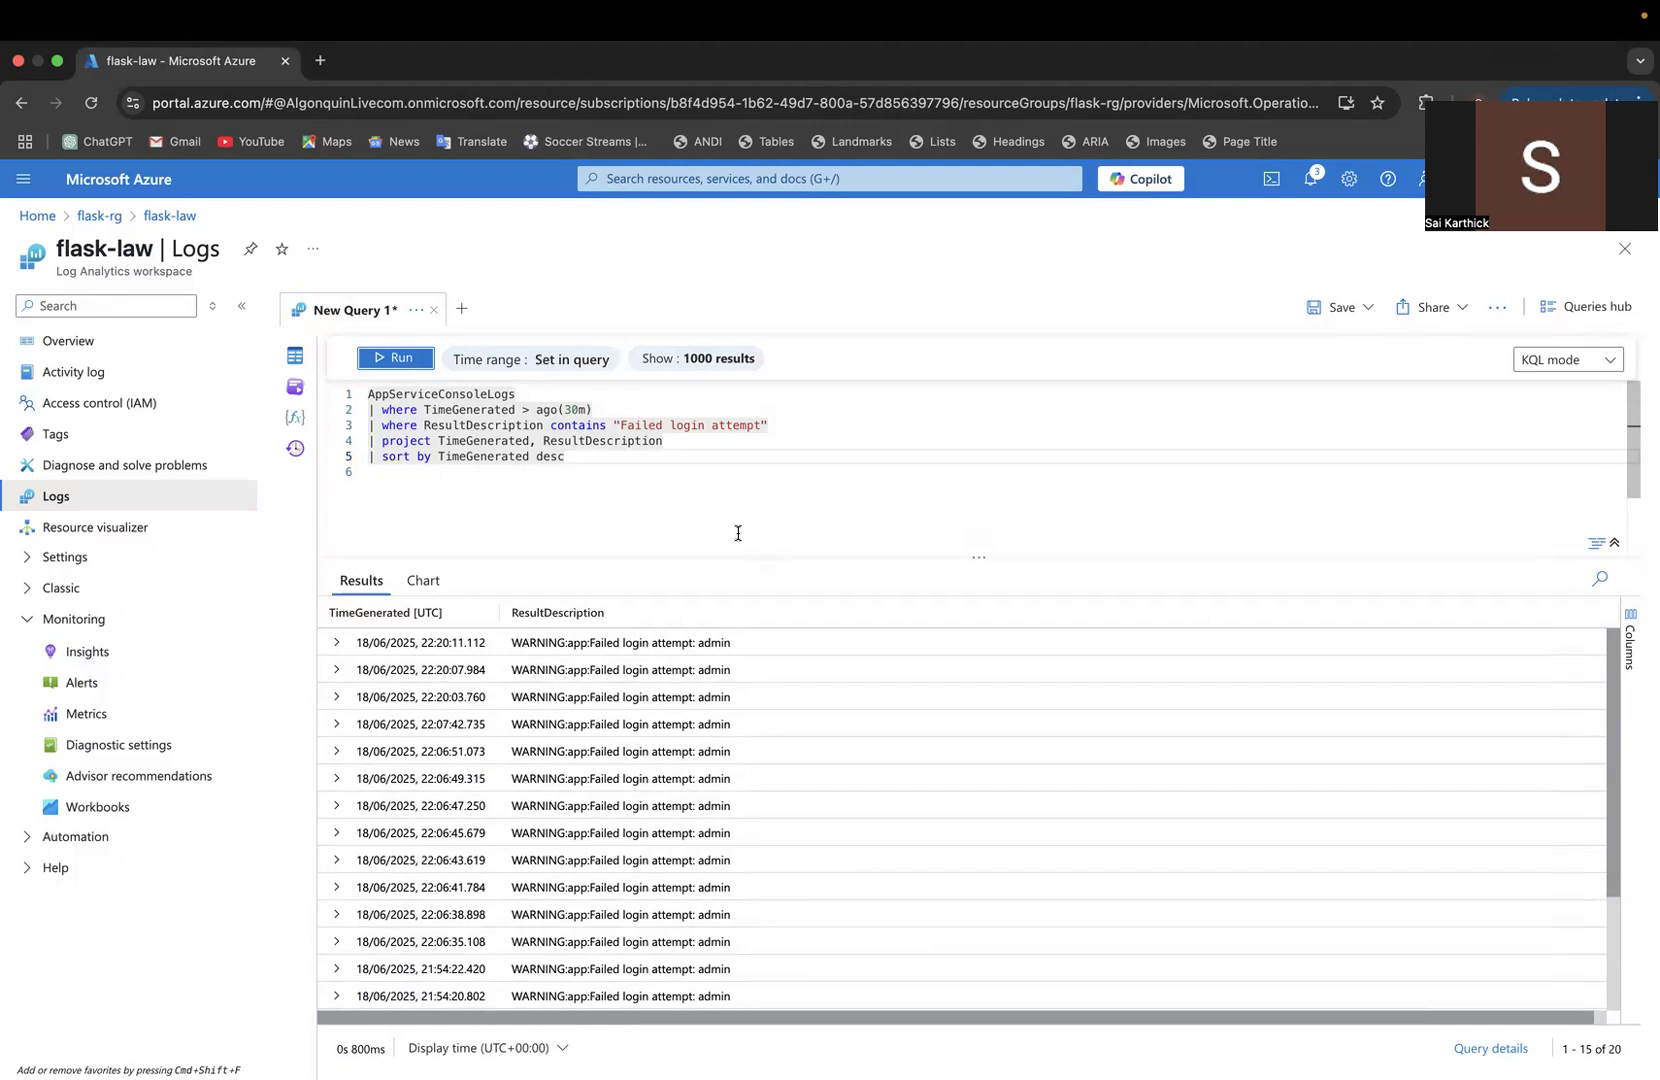
click(580, 455)
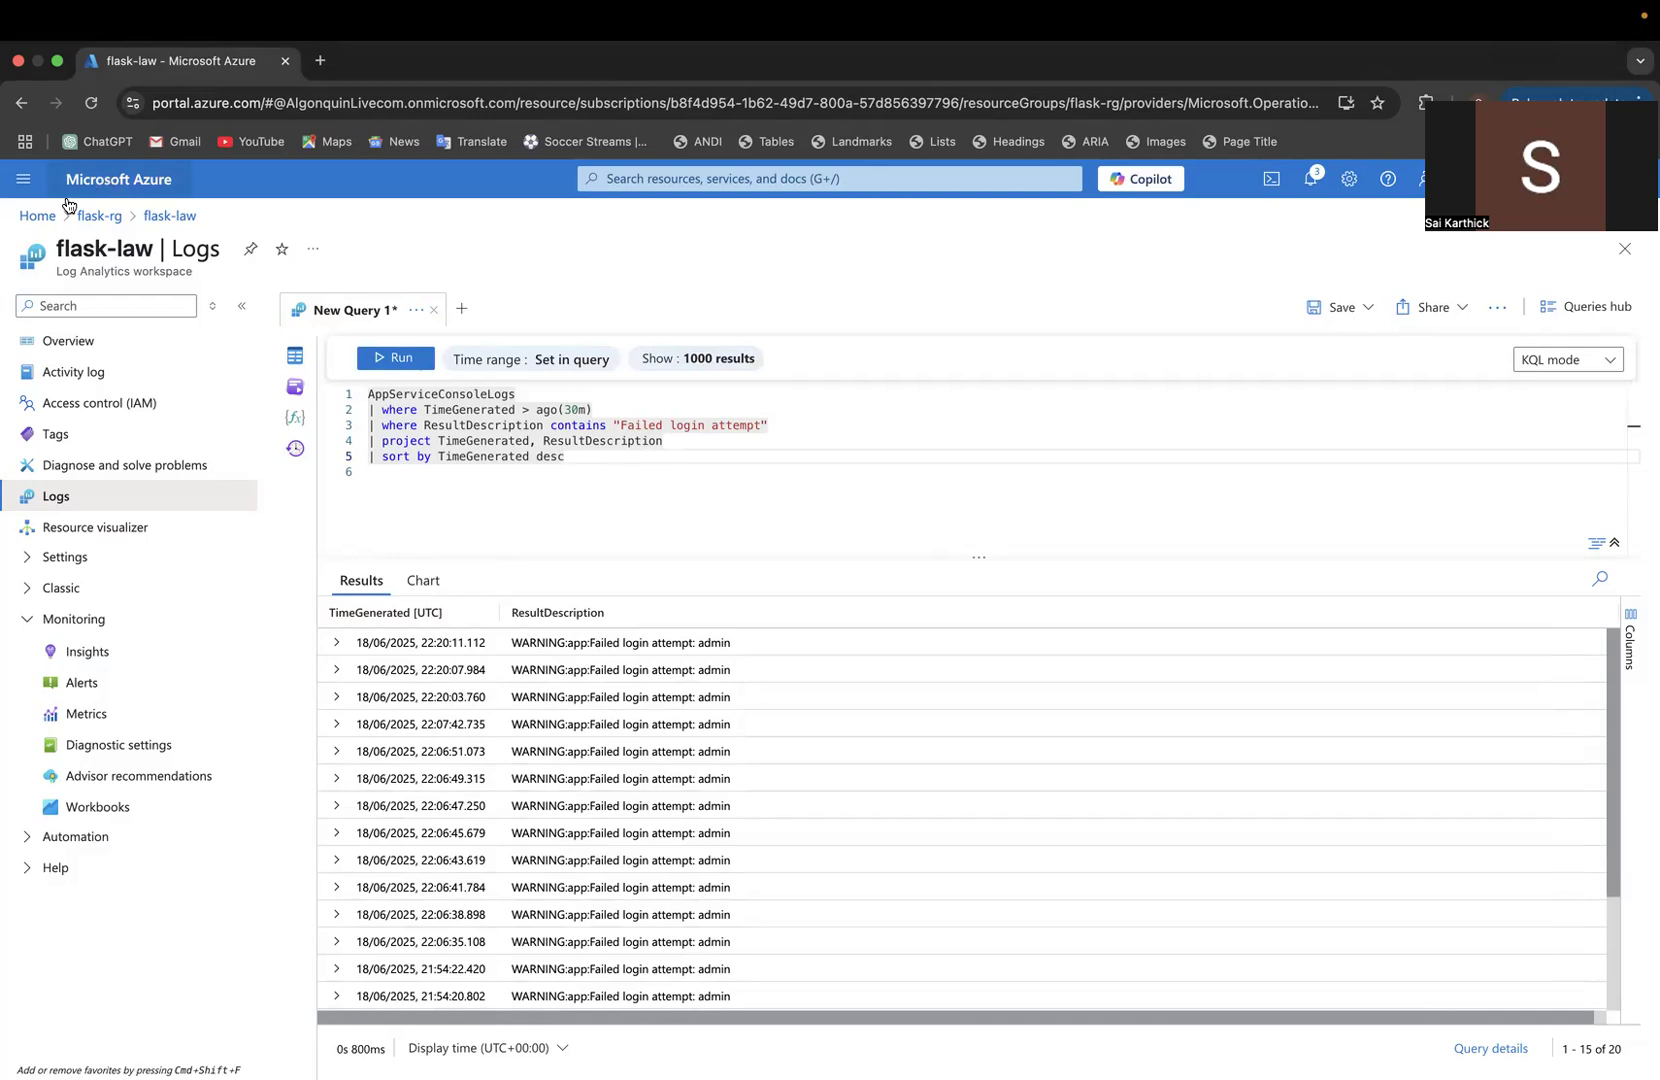
Leave the flask-law query, discarding the unsaved edits, and view the fired alerts in Azure Monitor.
click(42, 215)
click(978, 240)
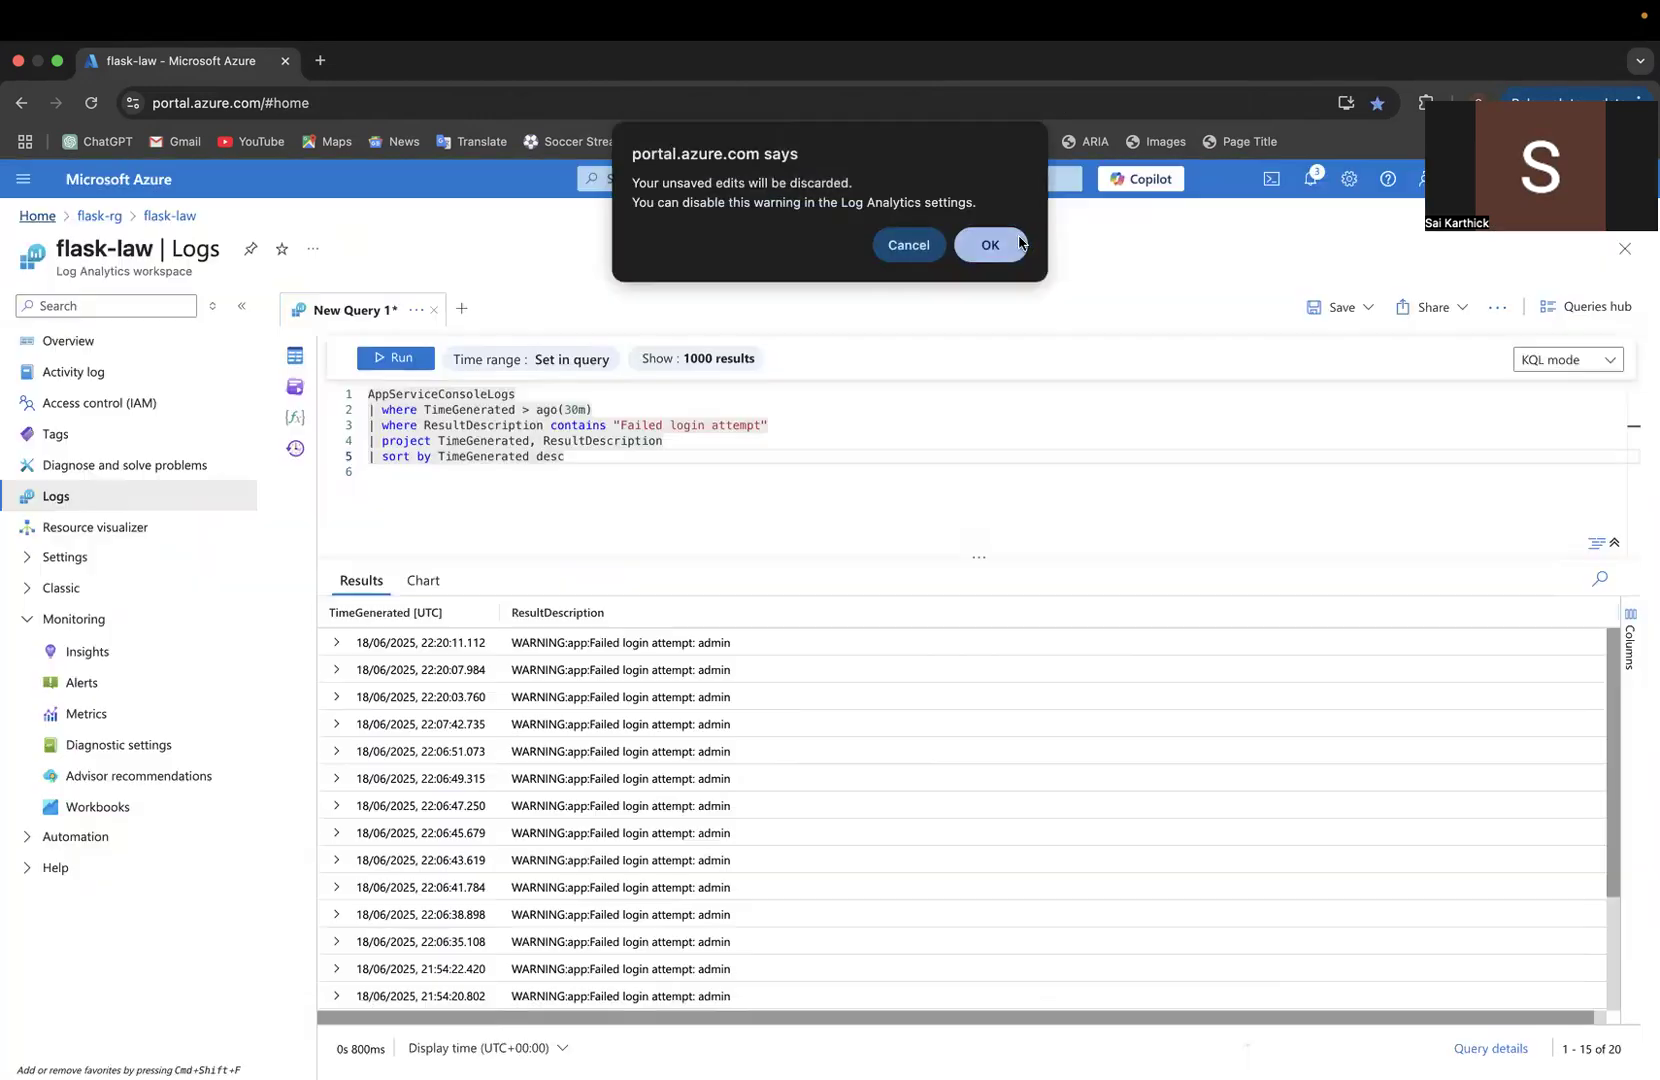
click(467, 302)
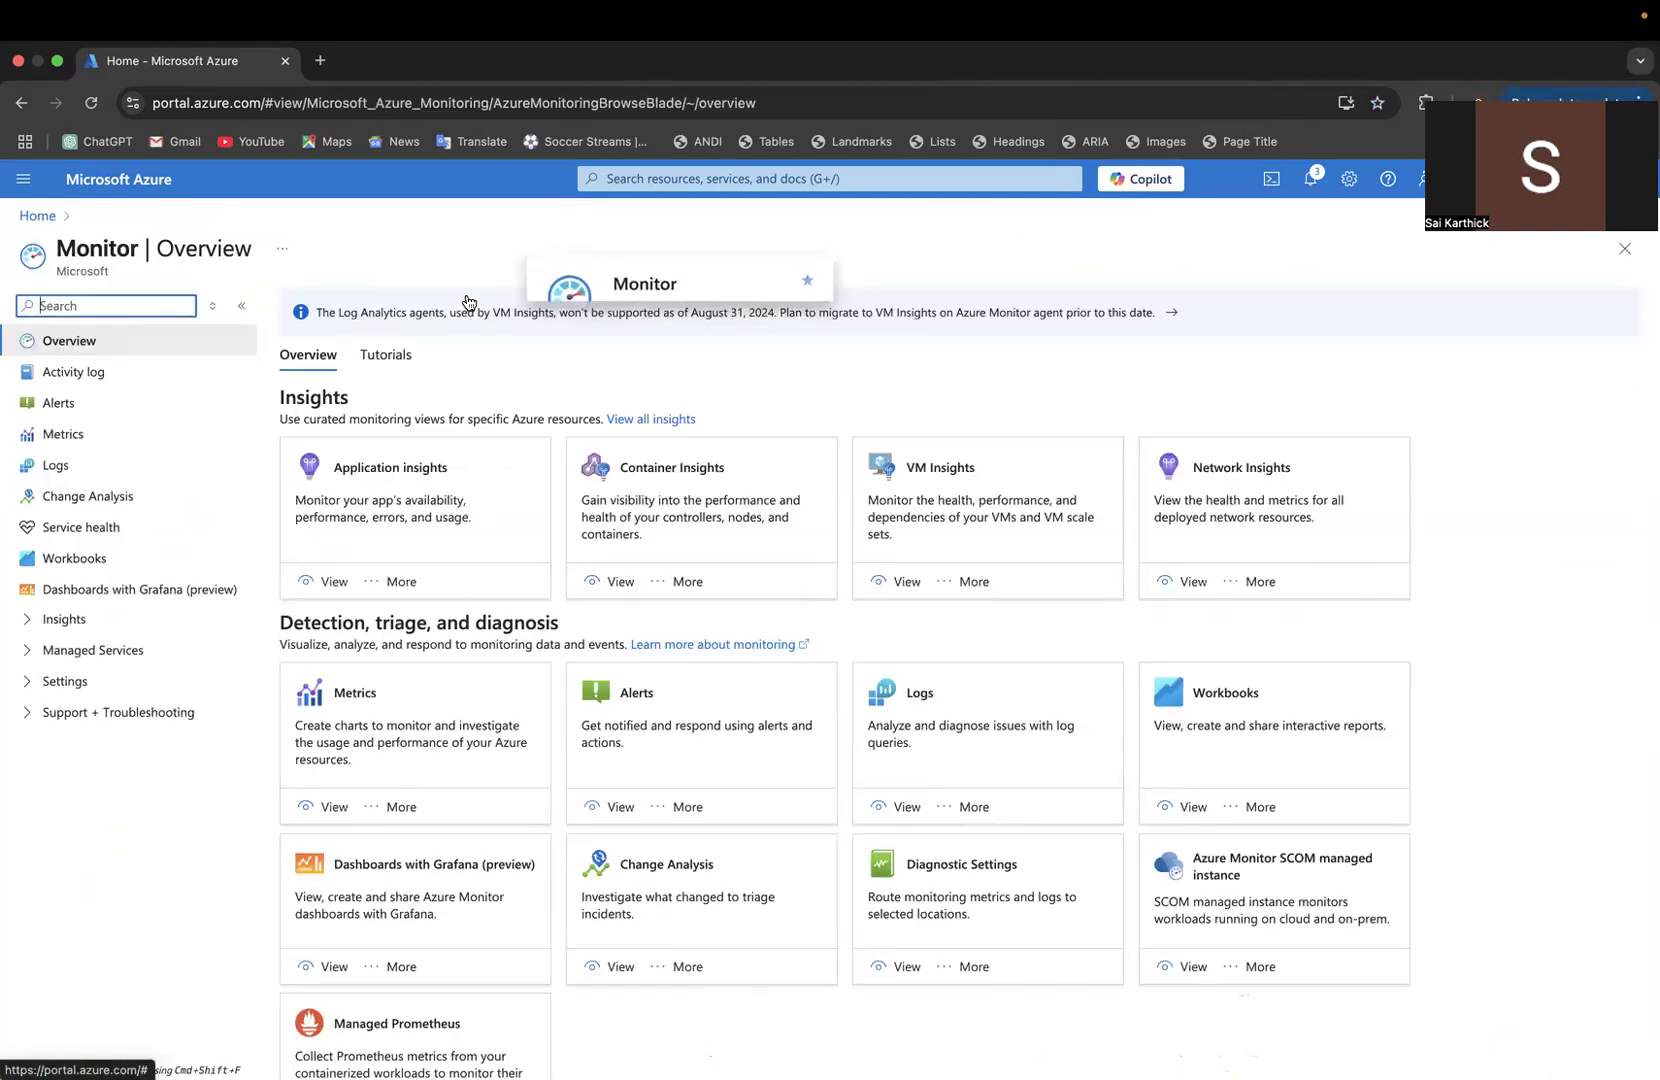
click(127, 418)
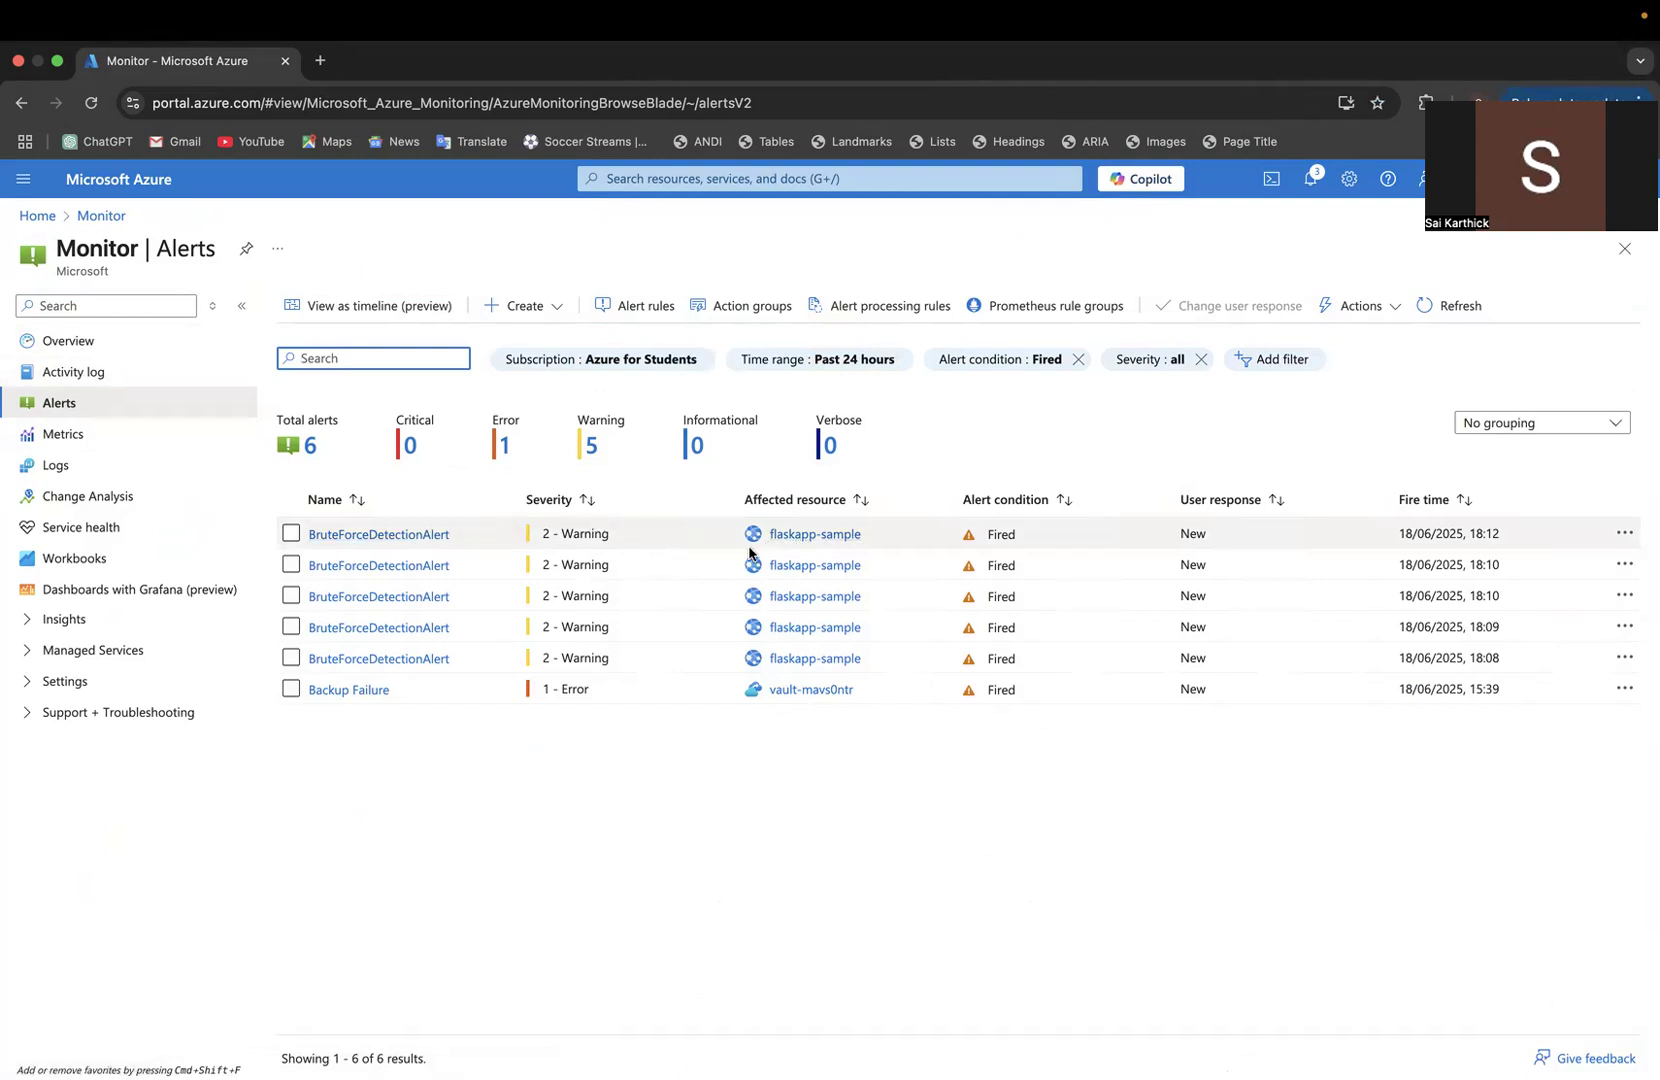
Go back to the Azure home page and view the alerts of the flaskapp-sample web app in flask-rg.
click(38, 215)
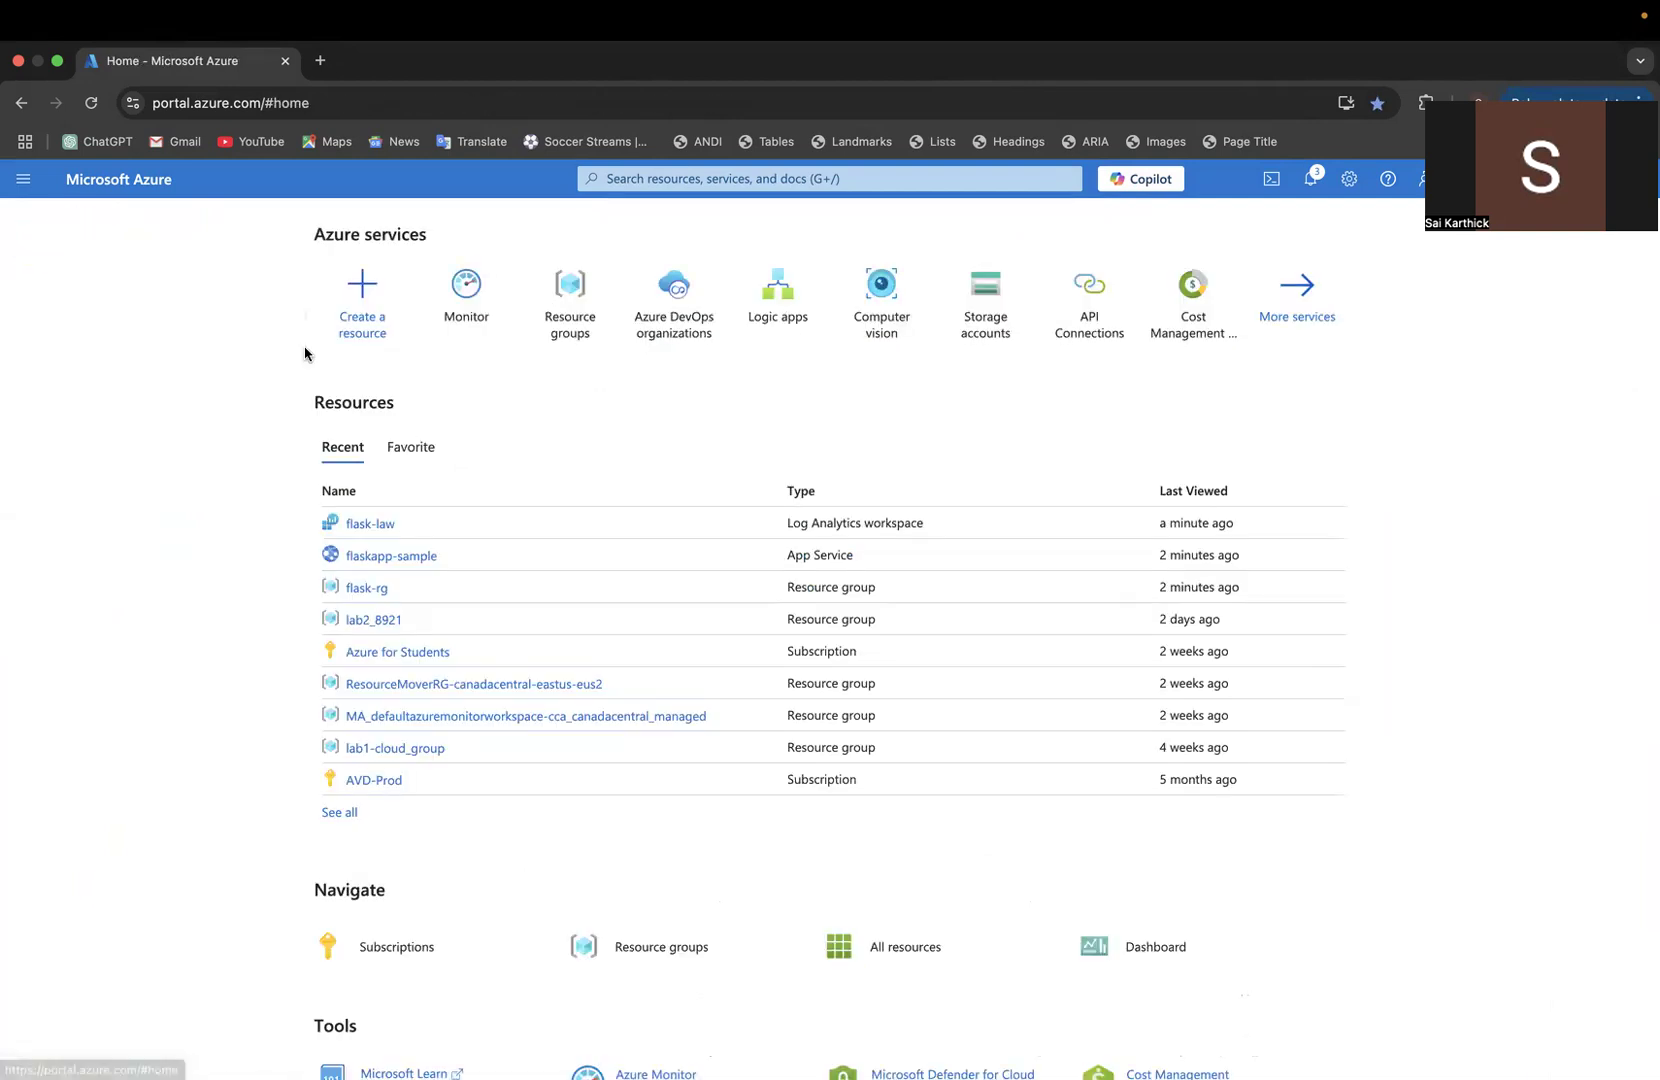
click(362, 591)
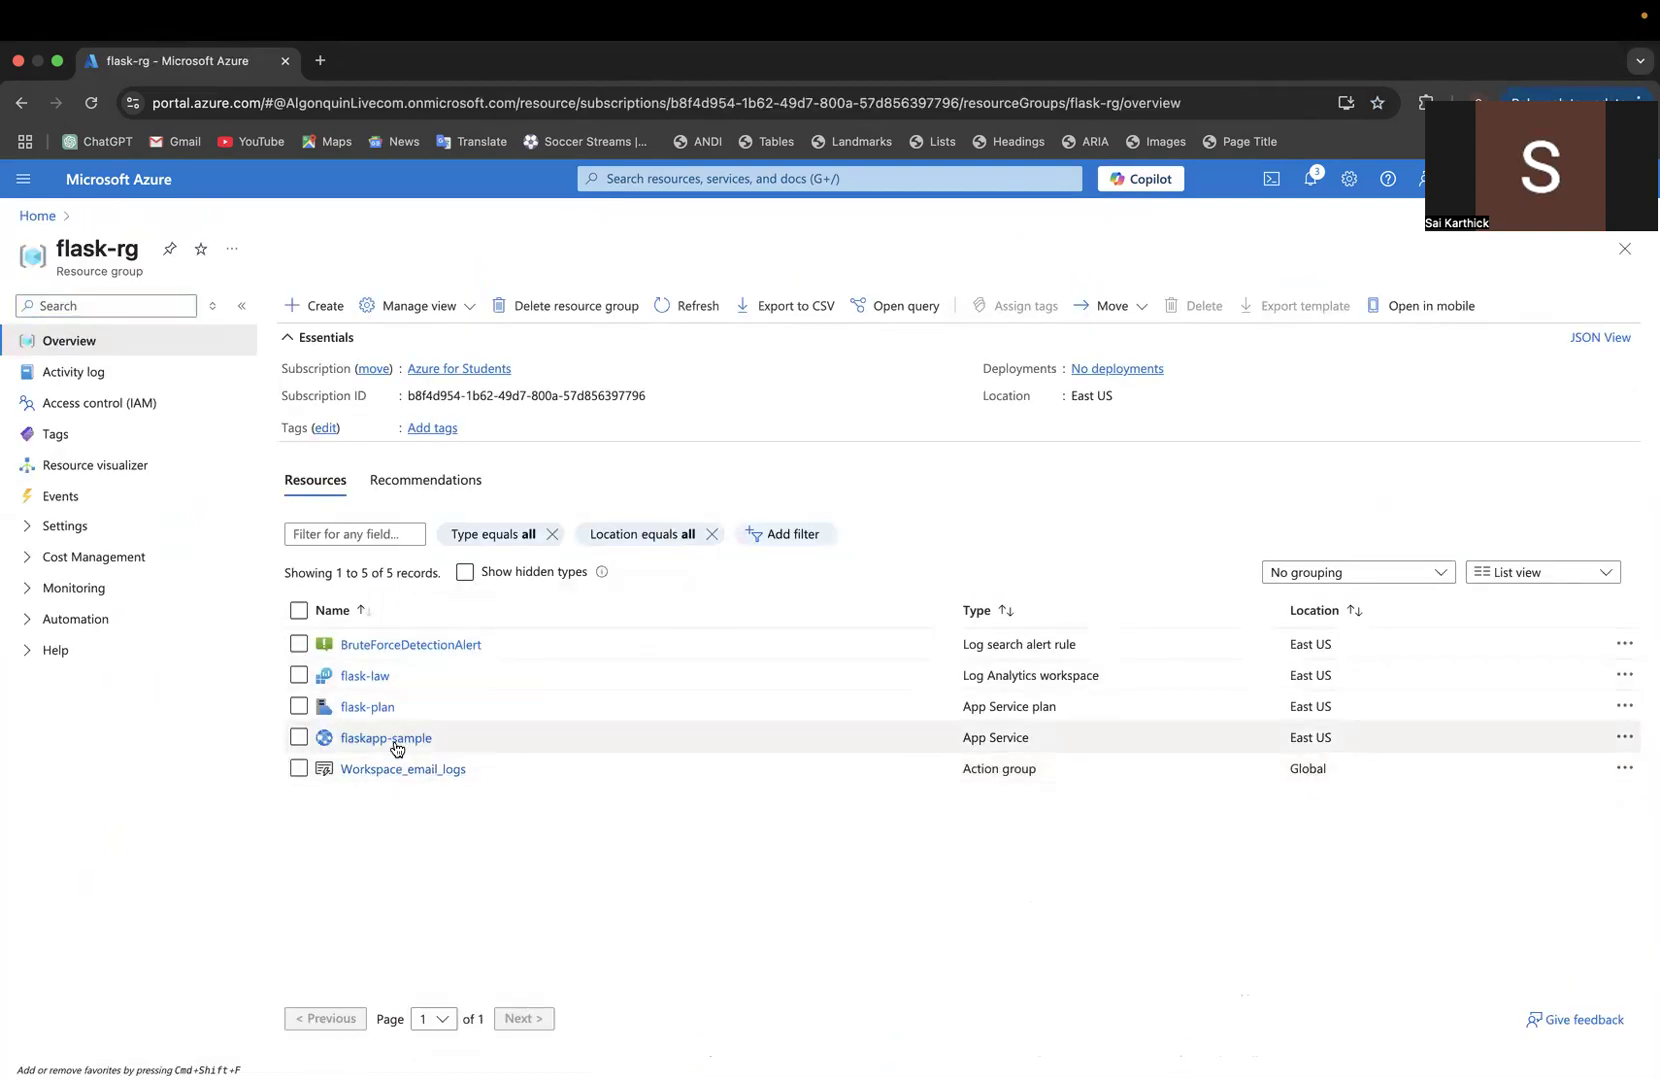
click(387, 736)
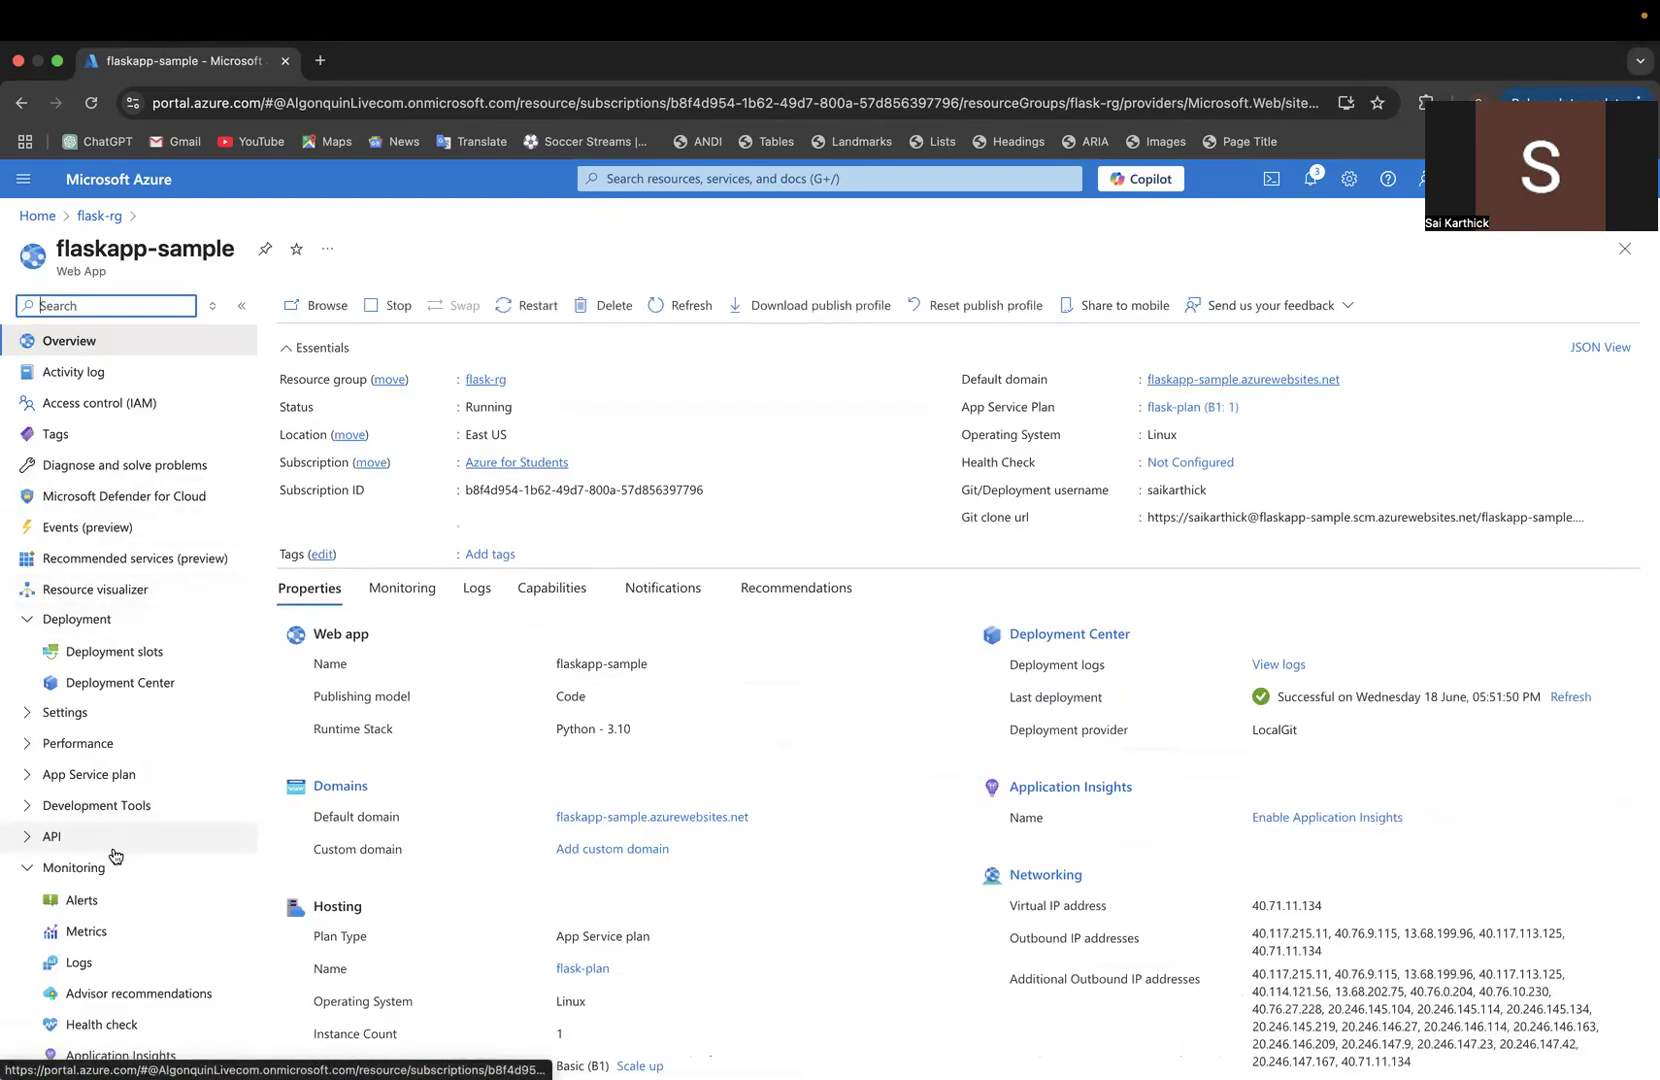
click(113, 900)
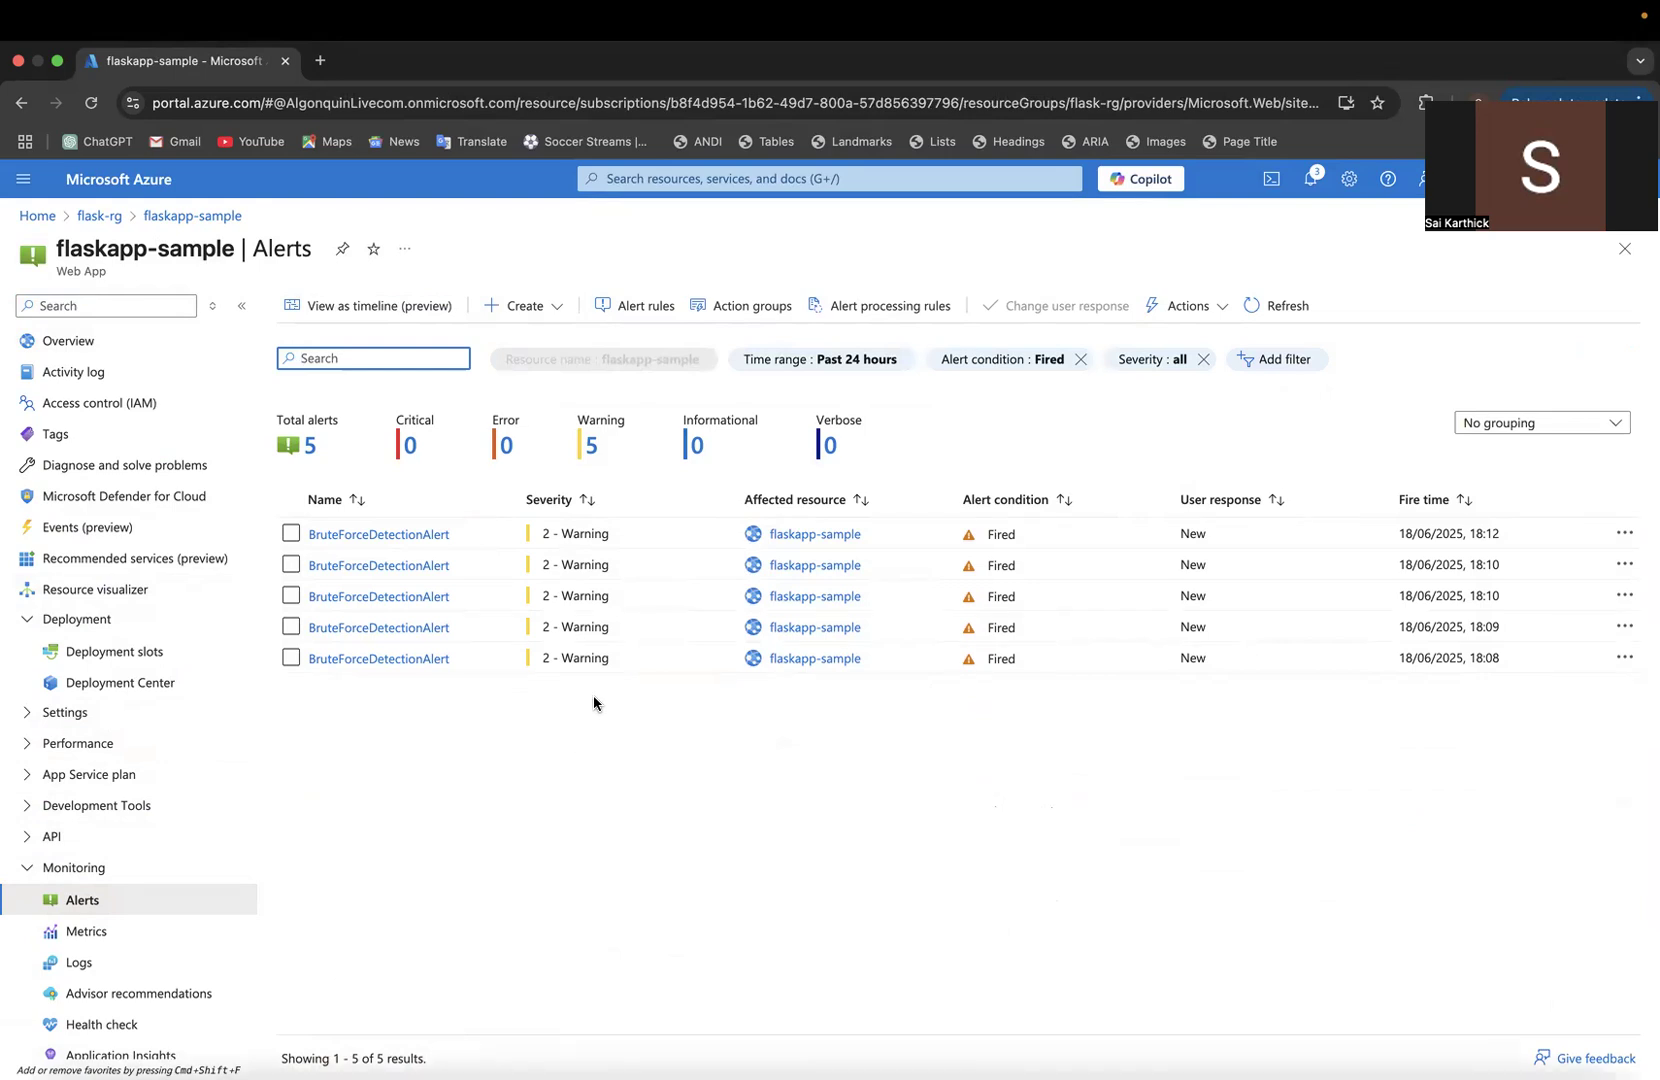
Switch to Outlook, narrow the message list, and view the BruteForceDetectionAlert emails received from 6:09 PM to 6:12 PM one by one.
key(ctrl+Up)
click(772, 106)
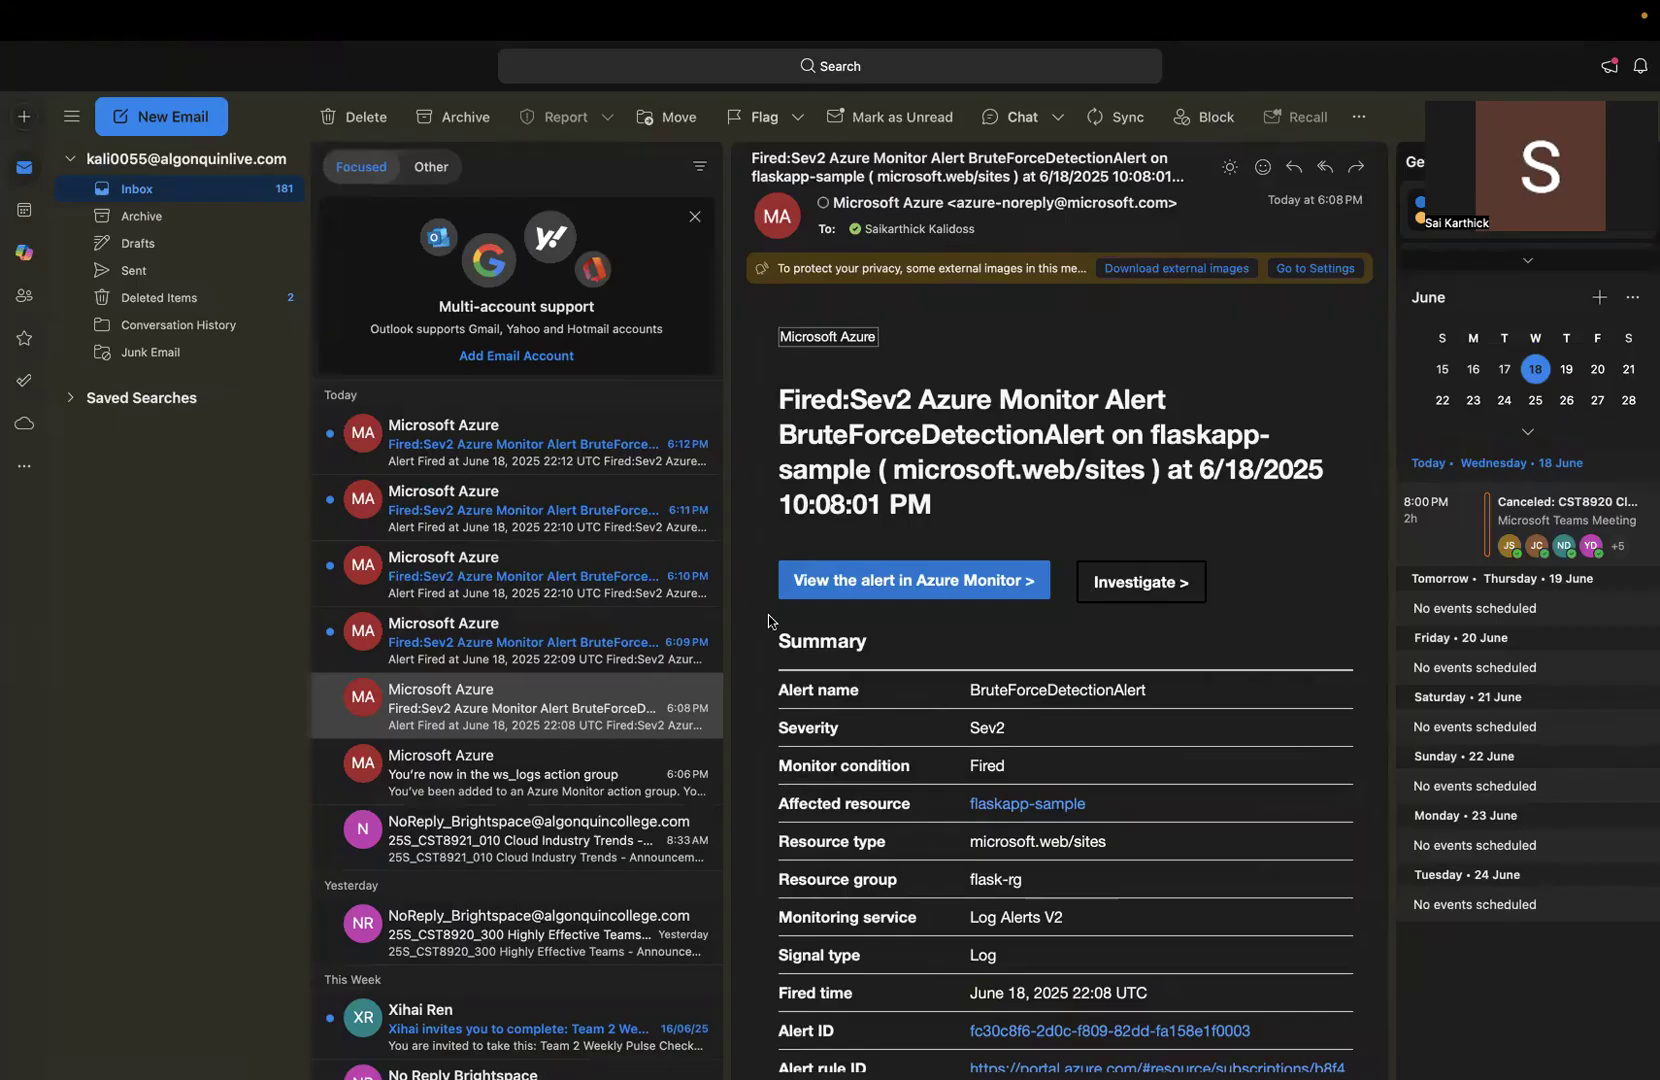
drag(722, 533, 622, 533)
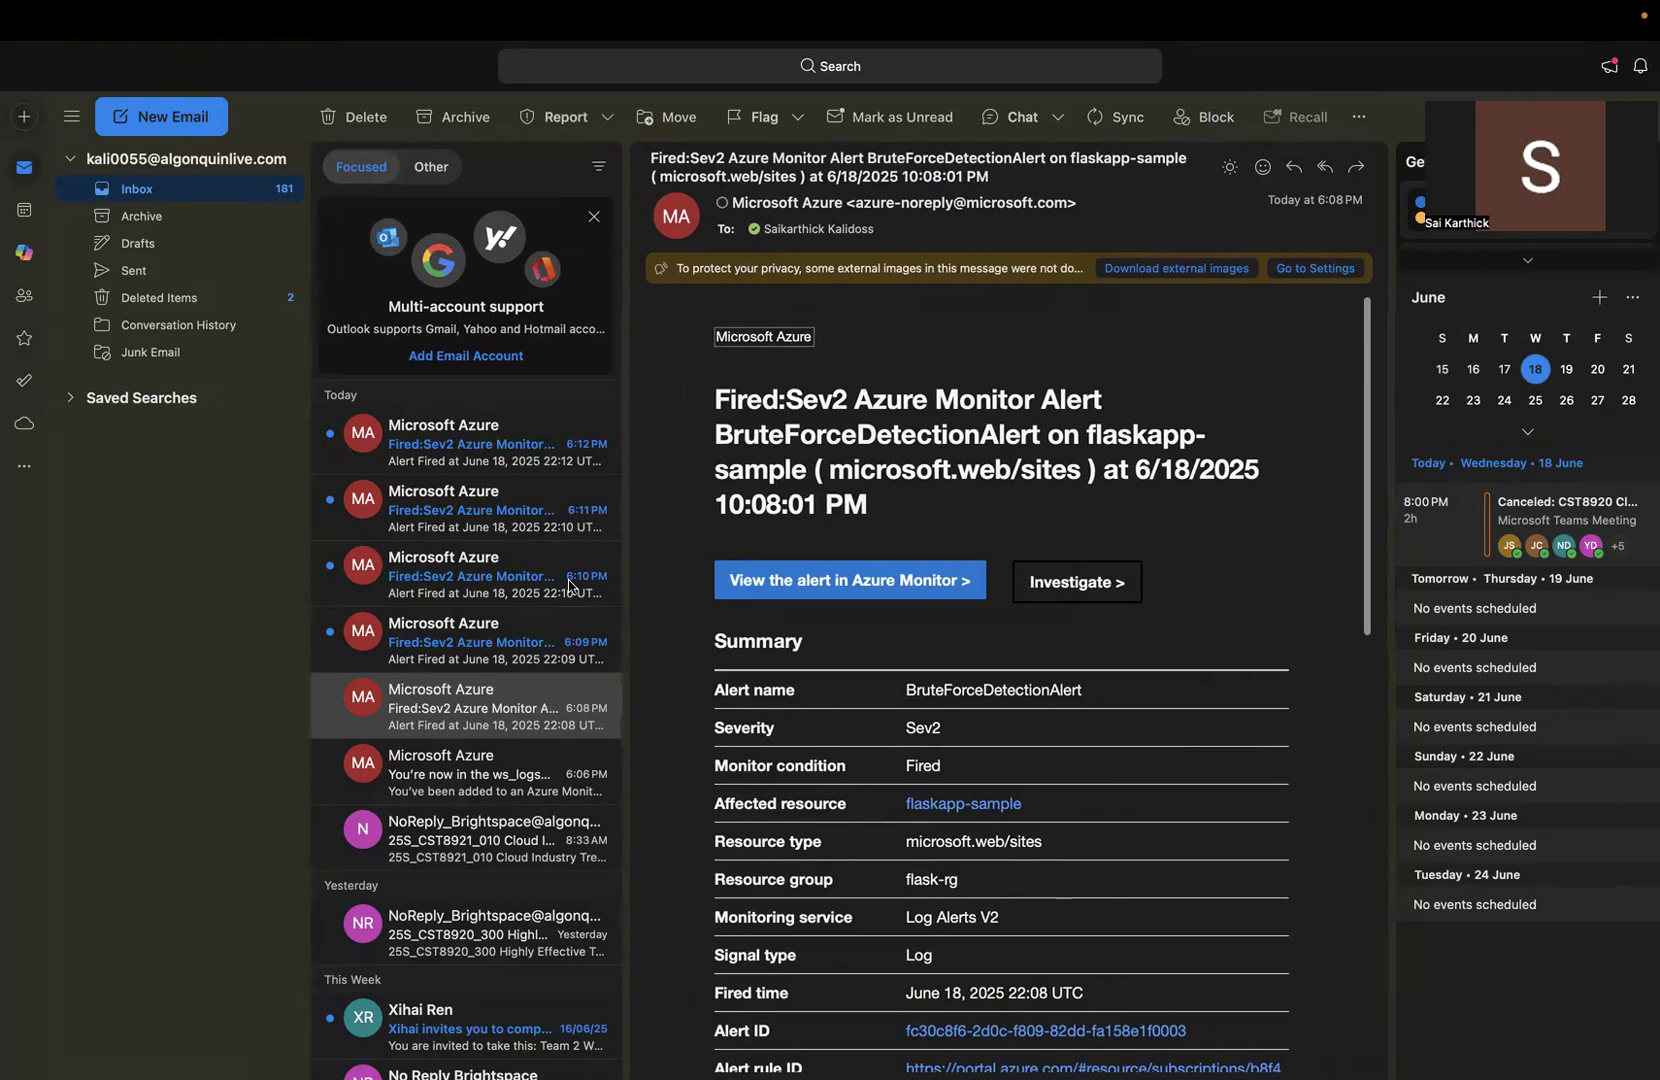
click(456, 650)
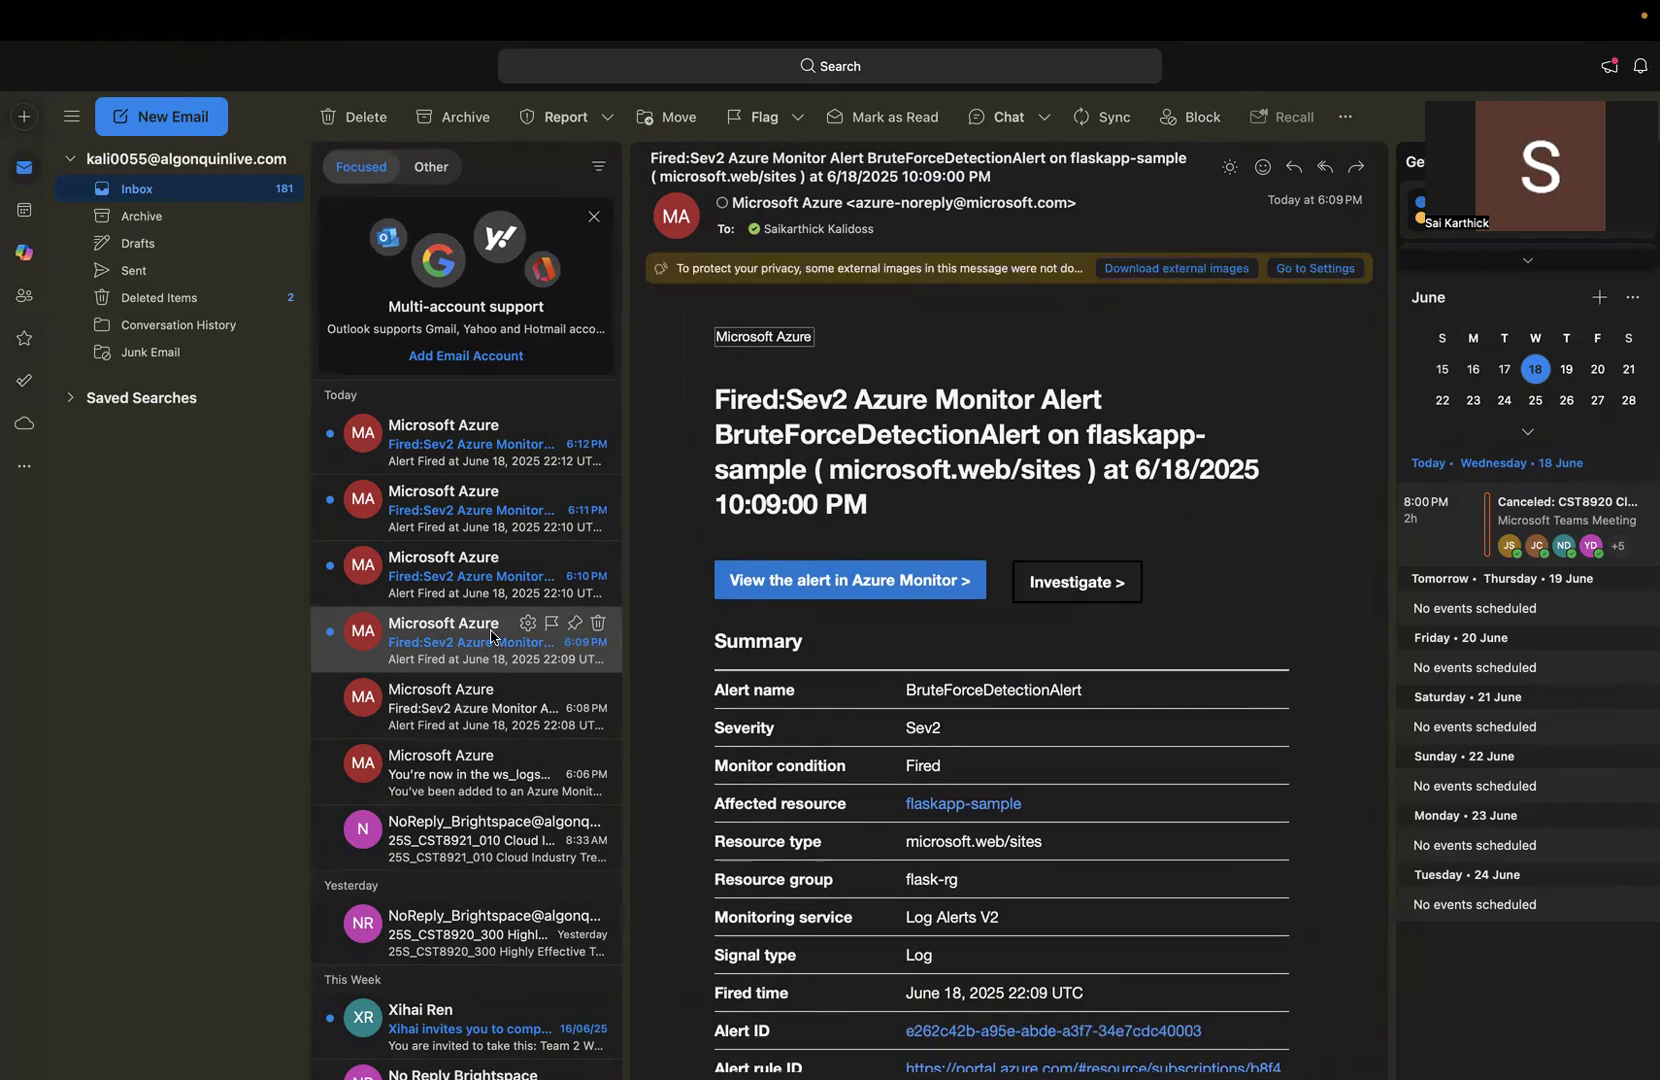
click(437, 597)
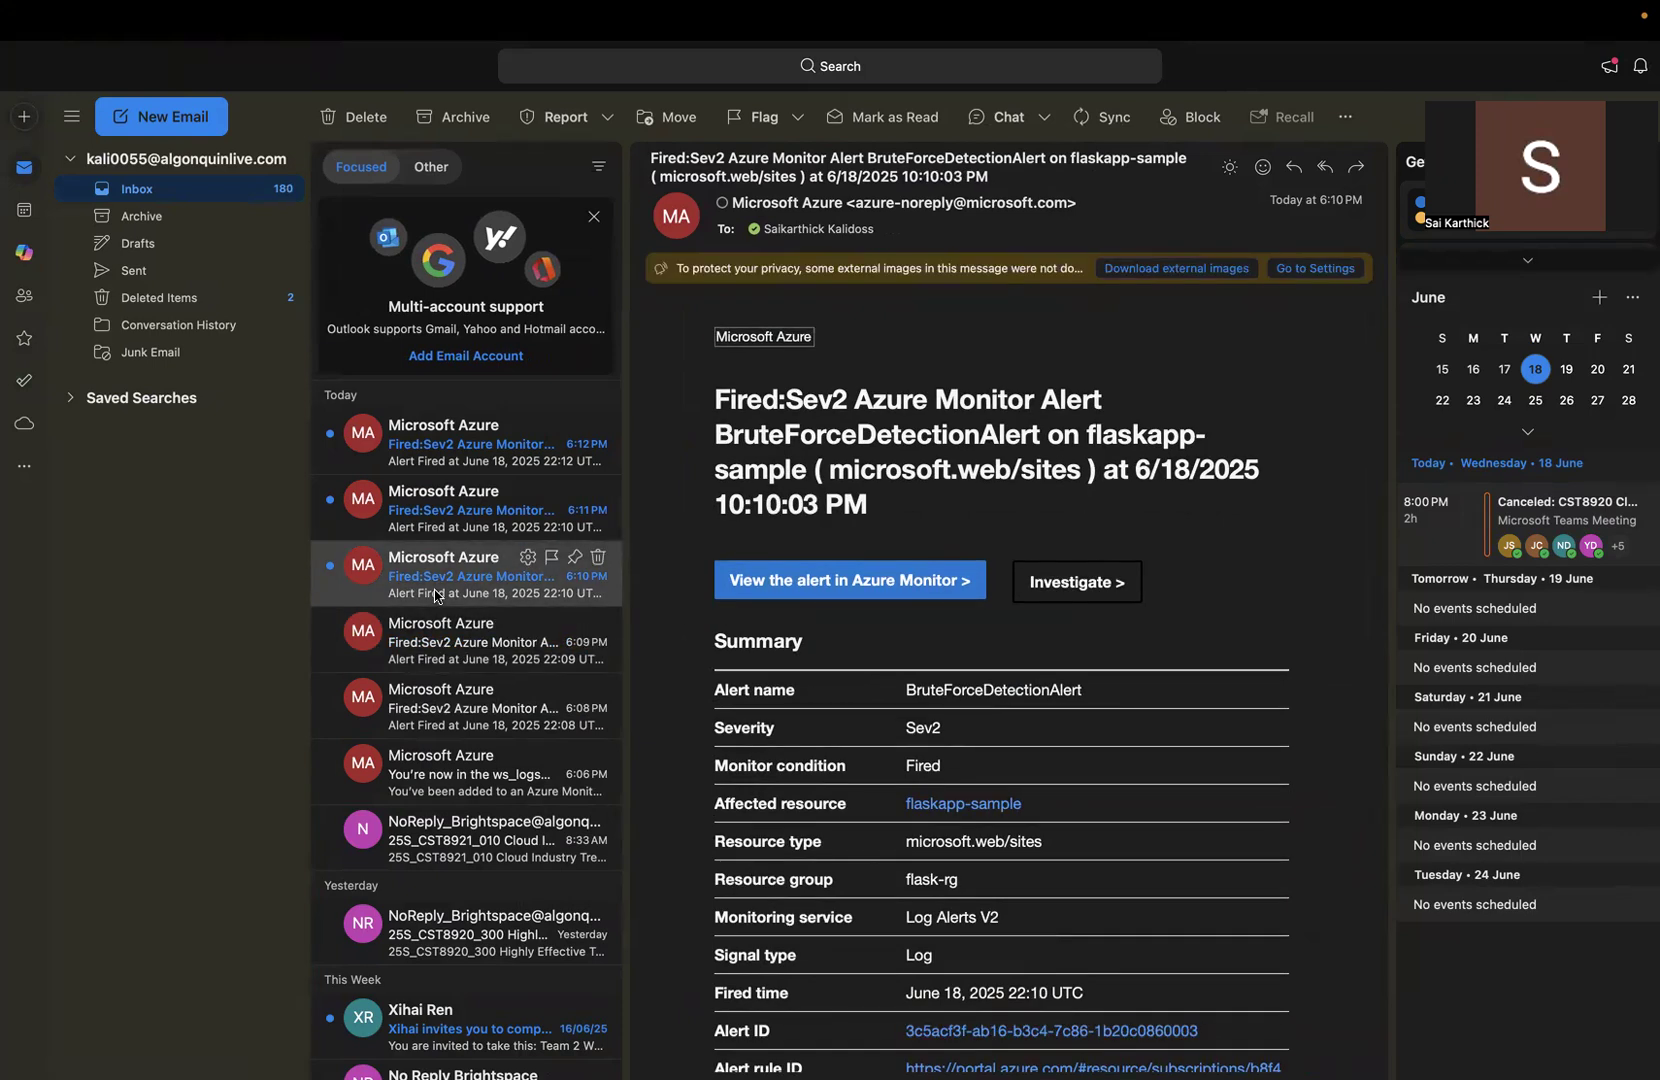
click(445, 502)
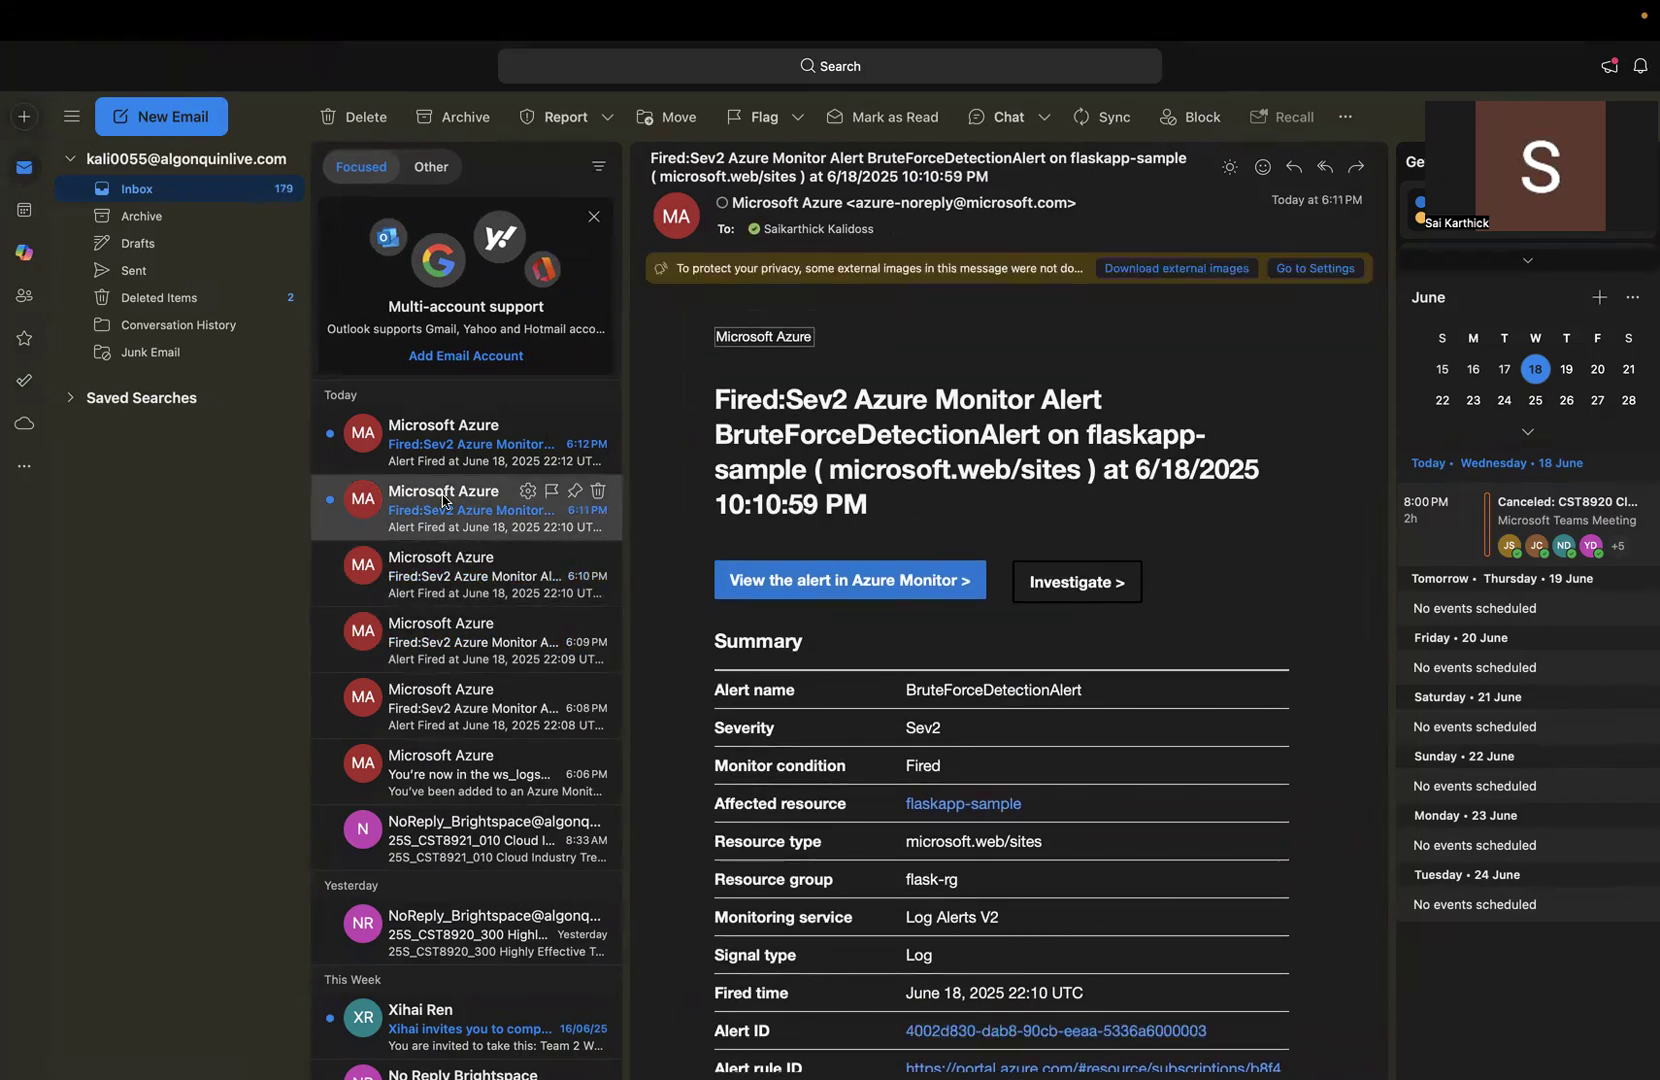
click(445, 438)
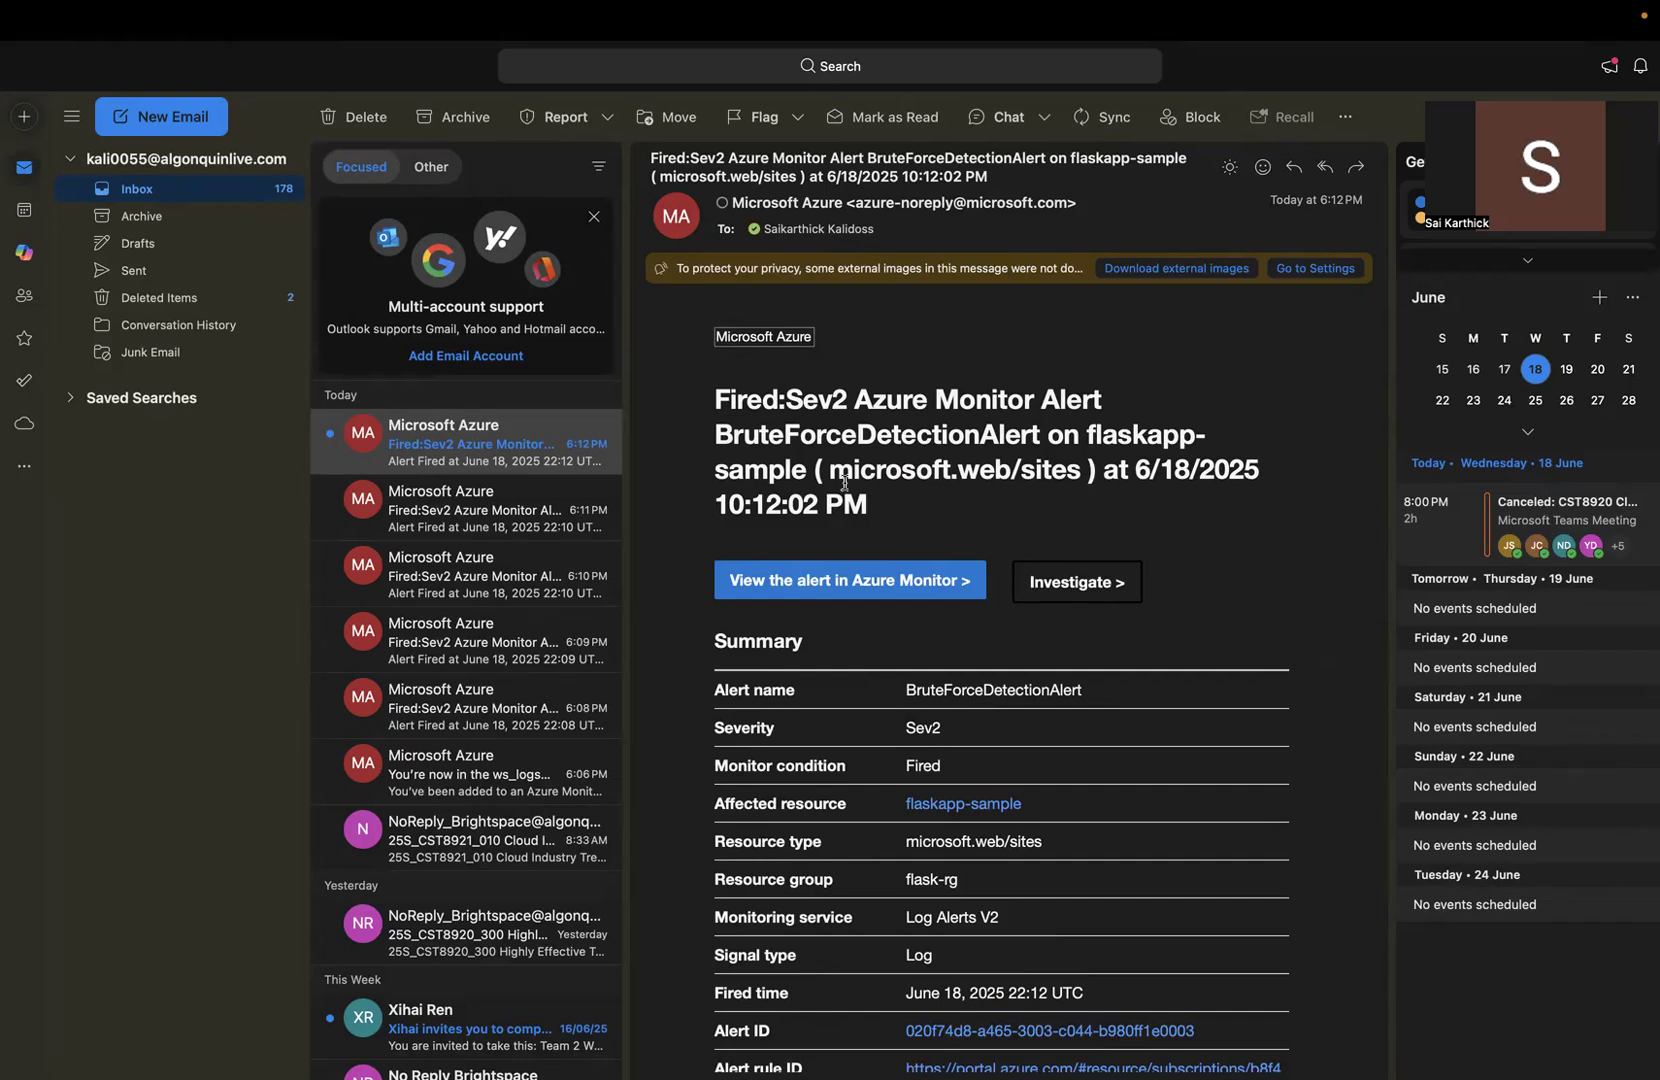
Switch to Safari and then on to Visual Studio Code, showing the login requests in test-app.http.
key(ctrl+Up)
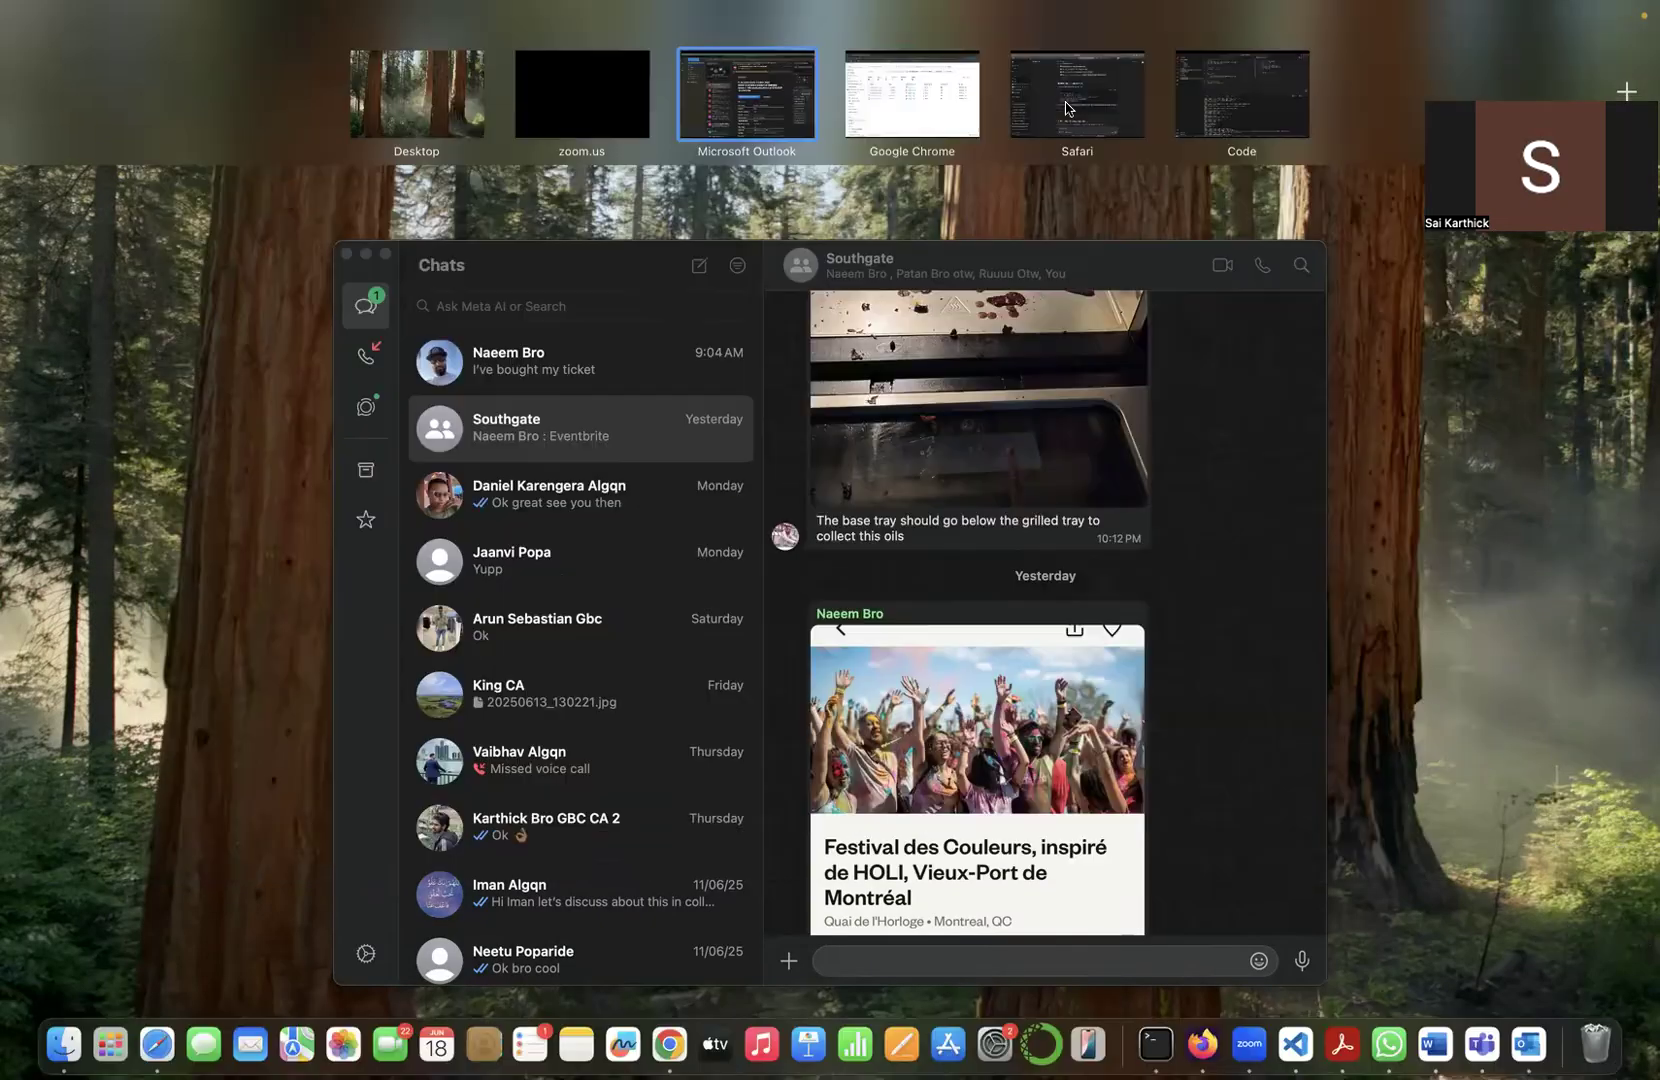
click(1085, 105)
key(ctrl+Up)
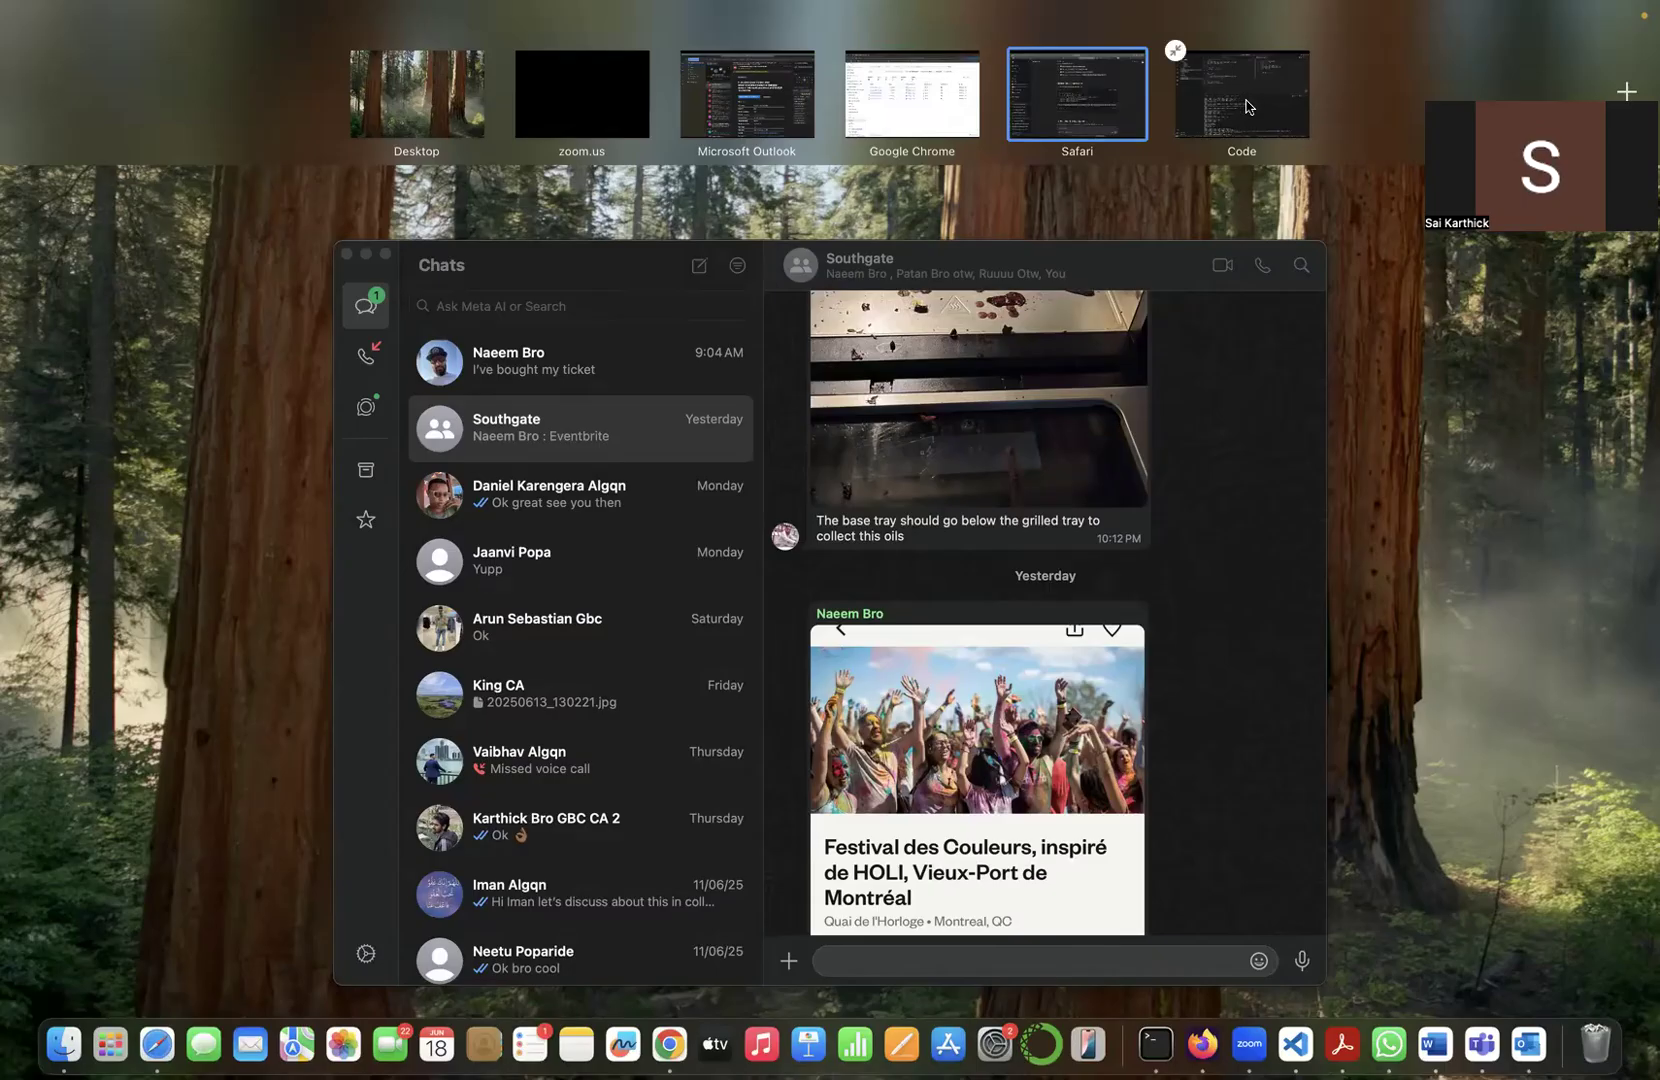
click(1246, 106)
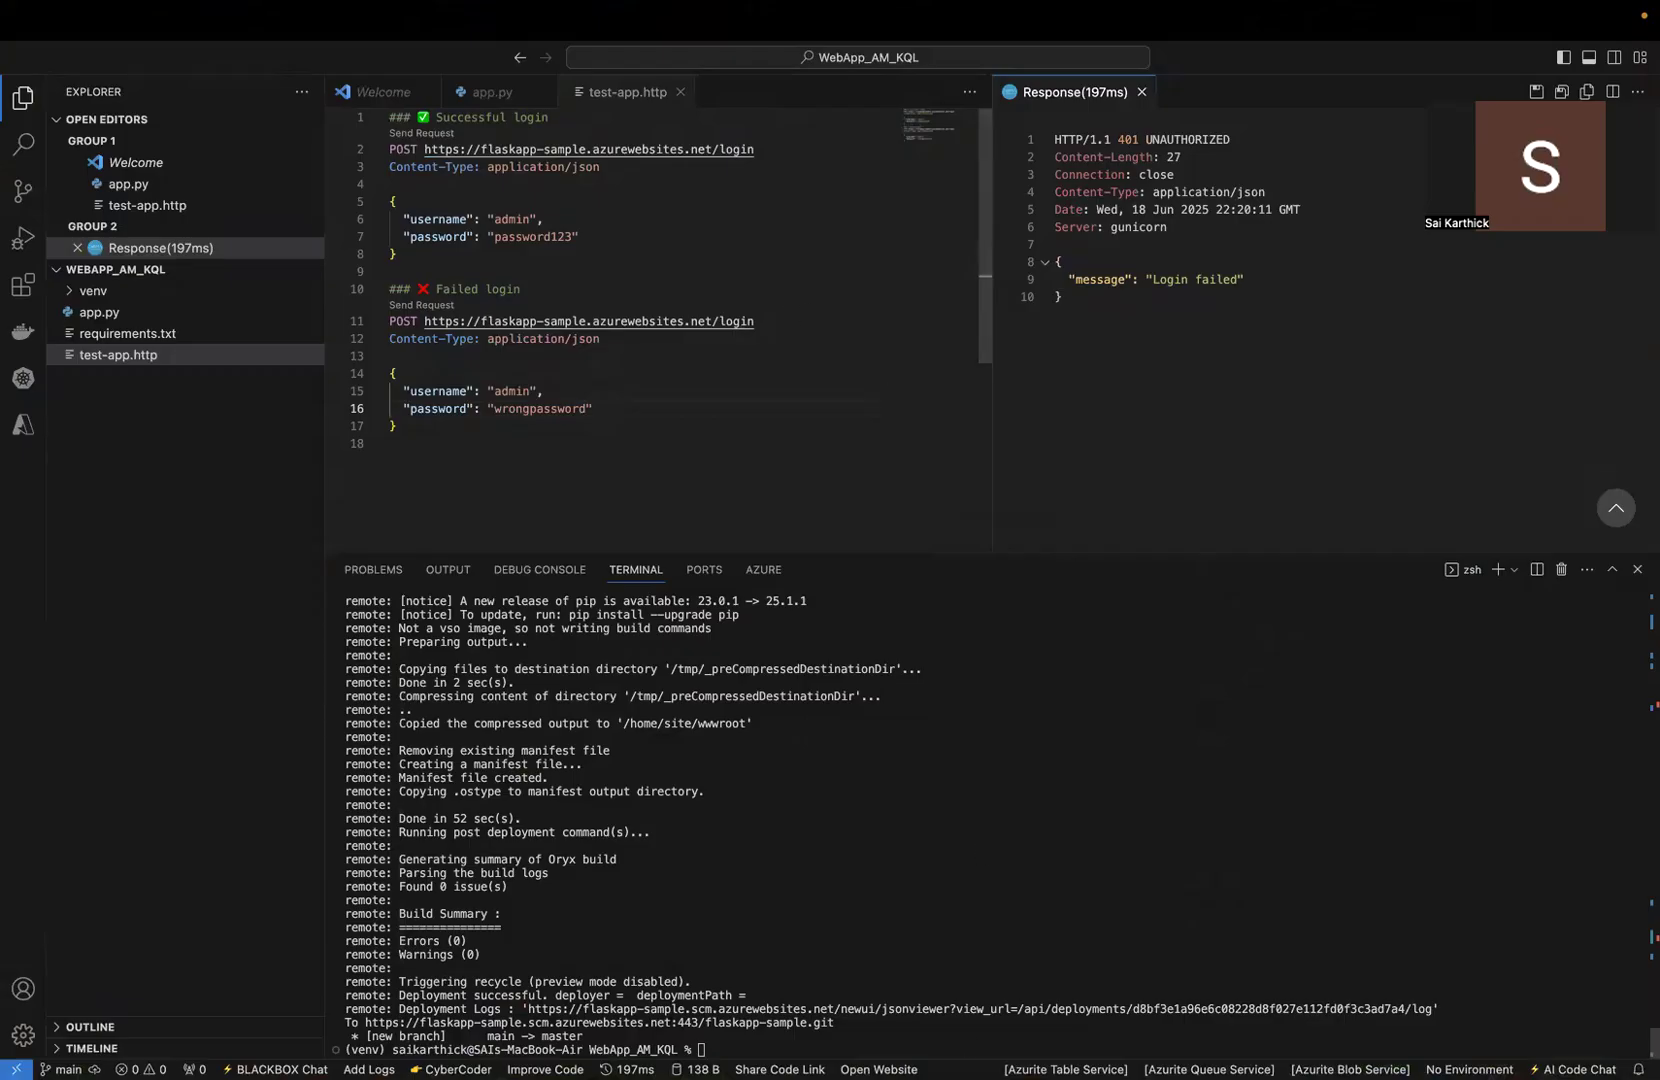